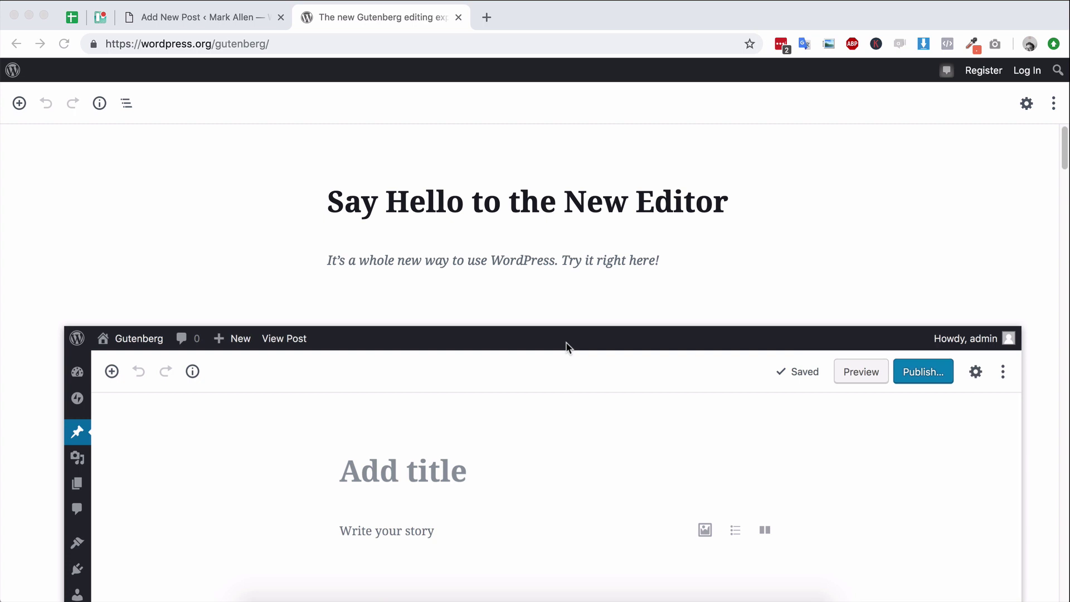
Step: Search 'classic ed' in a new Chrome tab and open the Classic Editor plugin page
{"action": "left_click", "coordinate": [485, 17]}
{"action": "type", "text": "classic ed"}
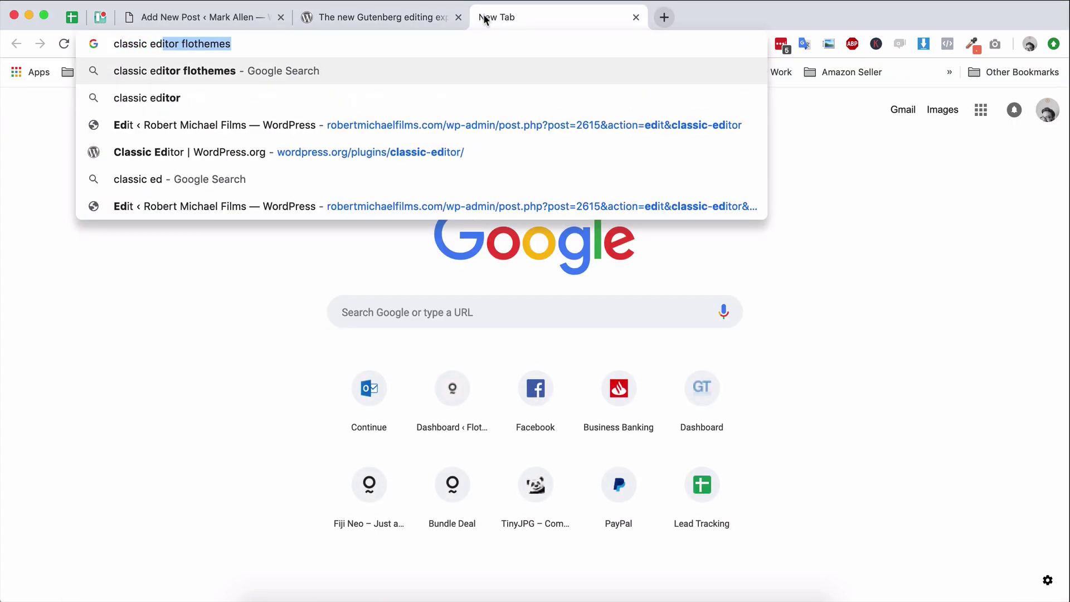
{"action": "key", "text": "Down"}
{"action": "key", "text": "Down"}
{"action": "key", "text": "Down"}
{"action": "key", "text": "Return"}
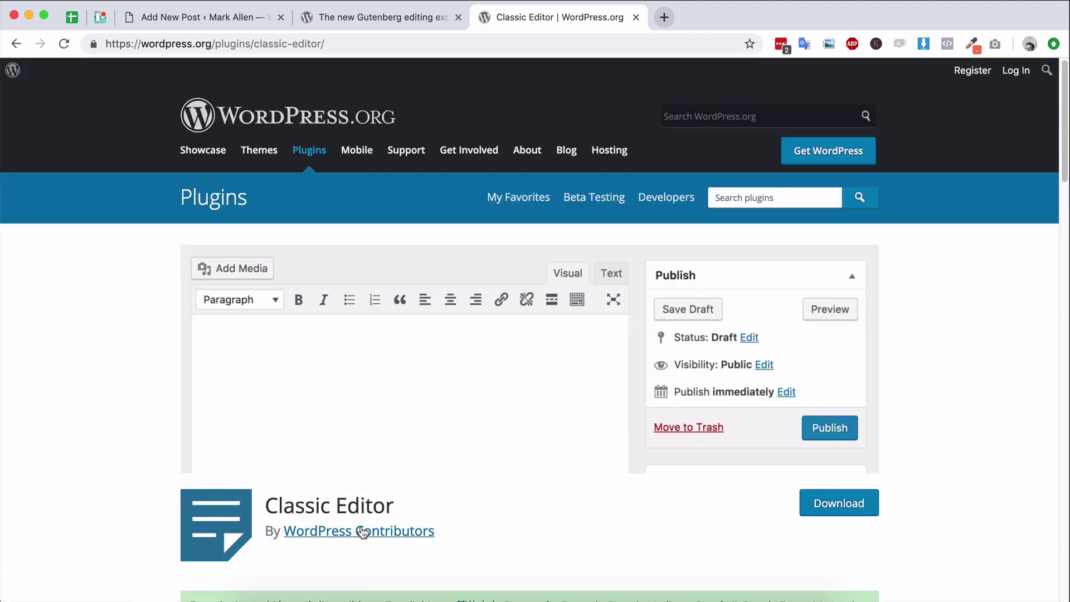
Step: Look over the Classic Editor plugin page, then close its tab
{"action": "mouse_move", "coordinate": [268, 504]}
{"action": "left_mouse_down"}
{"action": "mouse_move", "coordinate": [401, 509]}
{"action": "mouse_move", "coordinate": [267, 503]}
{"action": "left_mouse_up"}
{"action": "left_click", "coordinate": [379, 495]}
{"action": "scroll", "coordinate": [639, 496], "scroll_direction": "down", "scroll_amount": 1}
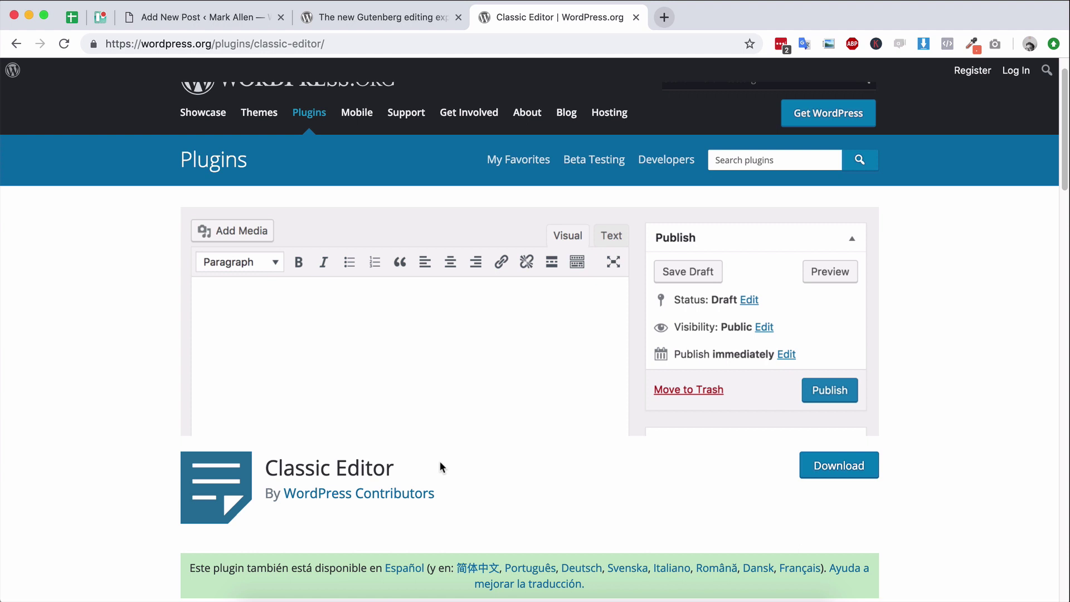
{"action": "left_click", "coordinate": [635, 17]}
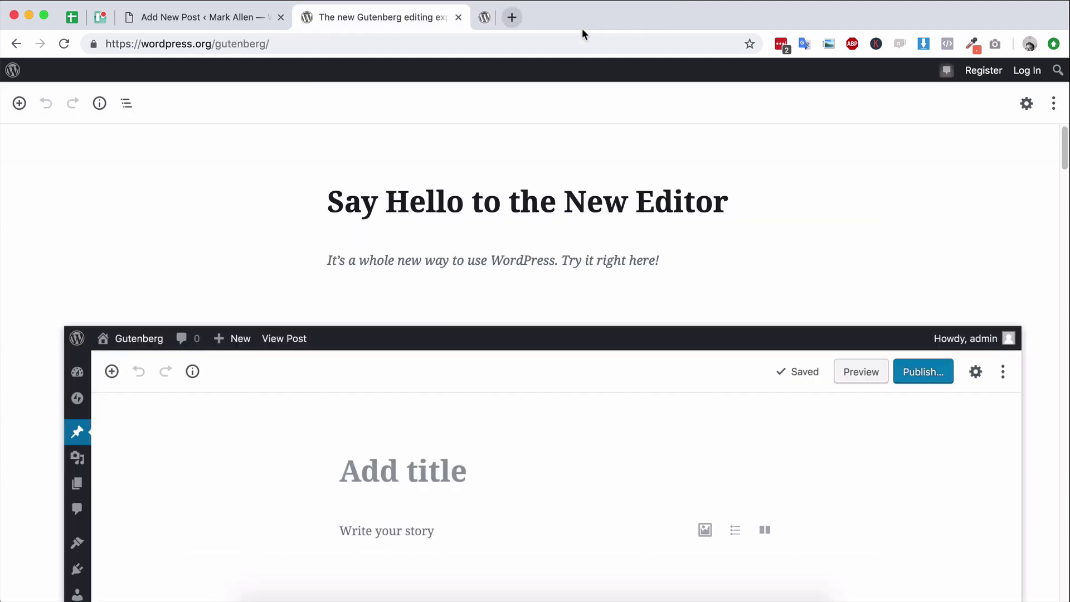
Step: Back in the Add New Post tab, enter the title 'New Blogpost With Gutenberg'
{"action": "left_click", "coordinate": [241, 21]}
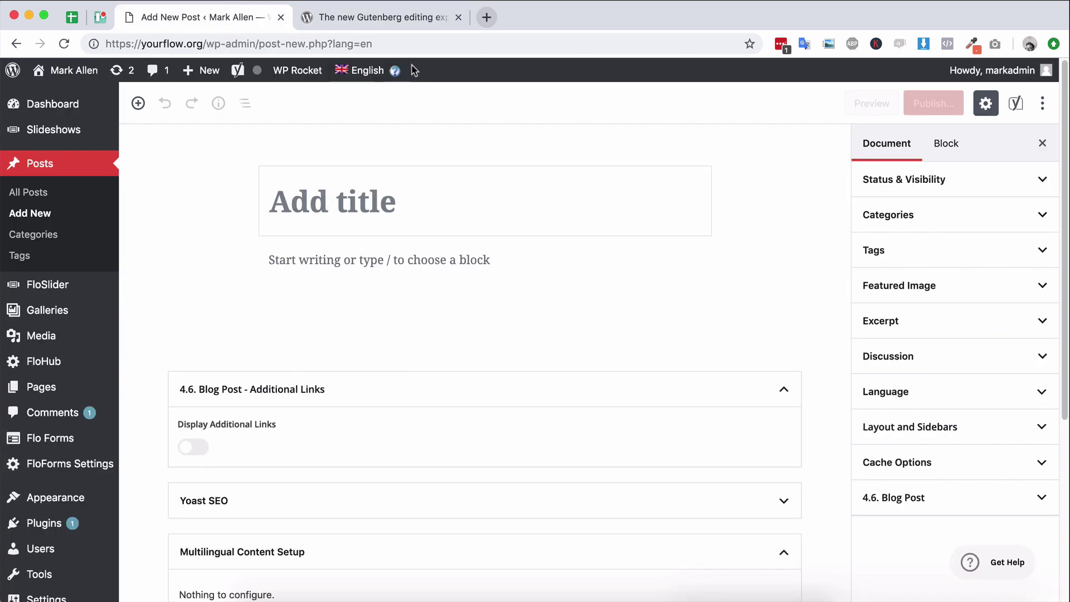
{"action": "mouse_move", "coordinate": [408, 67]}
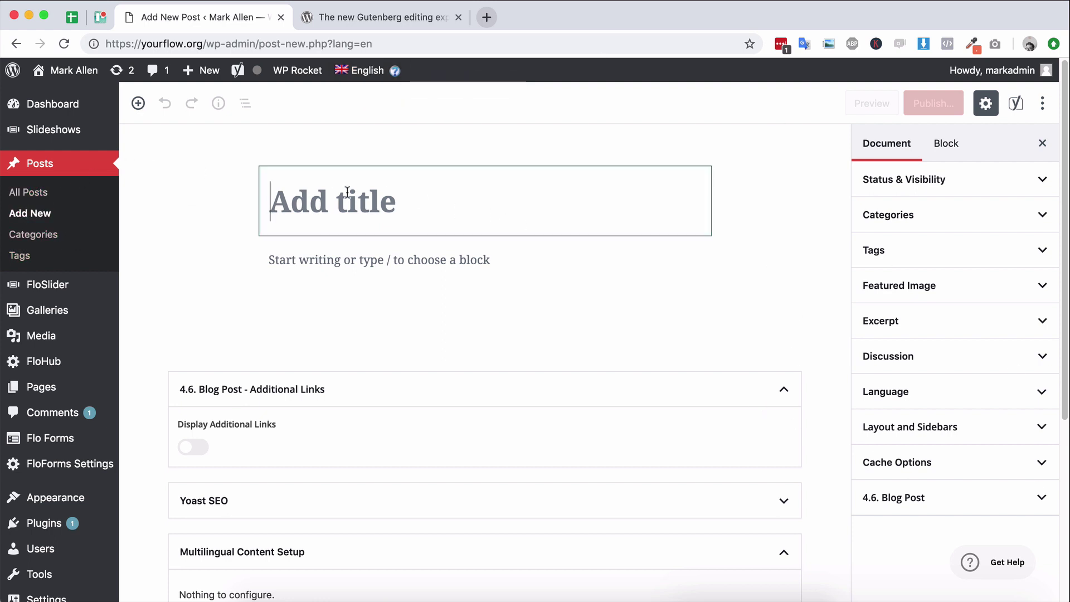
{"action": "type", "text": "New Blogpost With Gutenberg"}
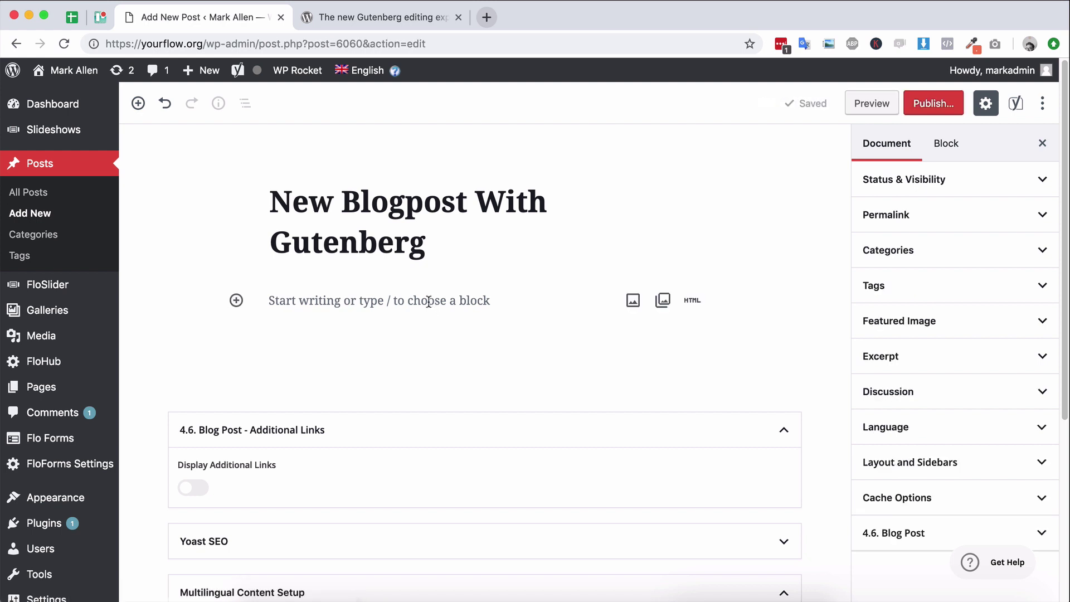
Step: Write 'Add some random text.' twice in the first paragraph and copy it
{"action": "left_click", "coordinate": [418, 303]}
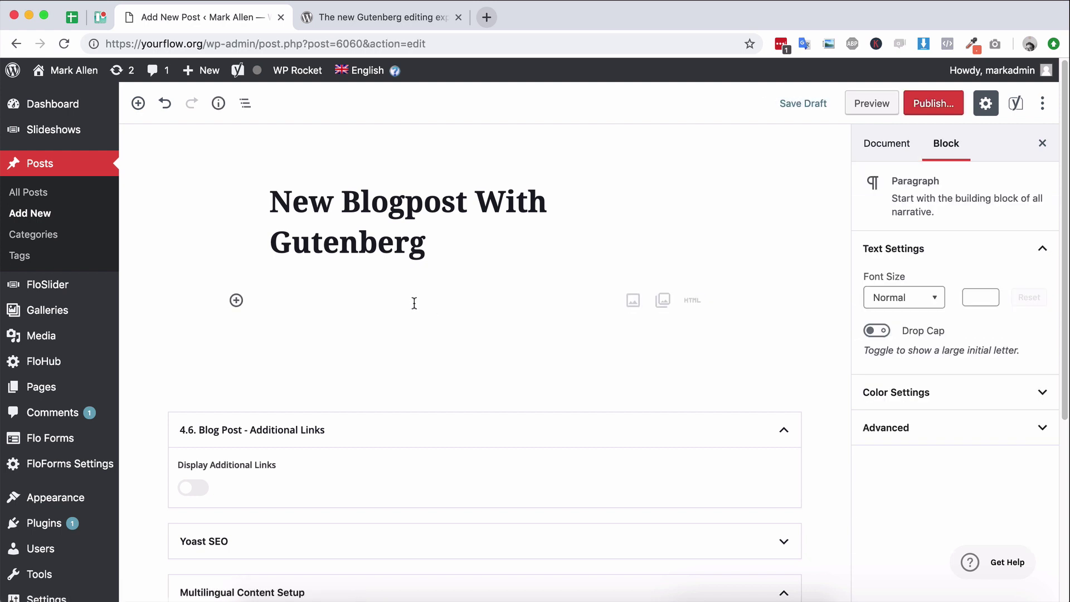
{"action": "type", "text": "Add"}
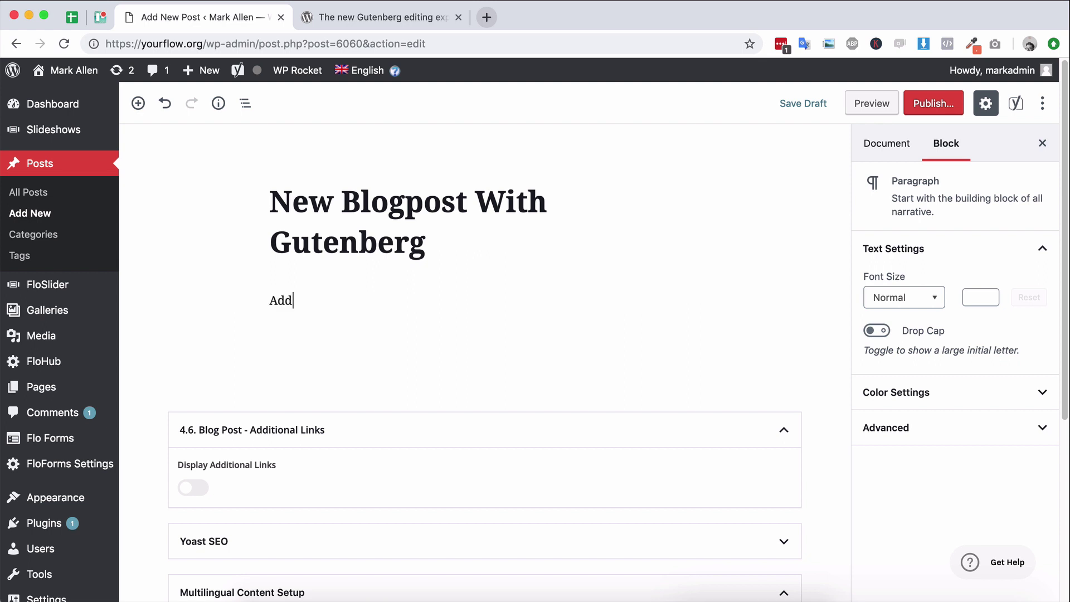
{"action": "type", "text": " some random text.Add some random text."}
{"action": "key", "text": "super+a"}
{"action": "key", "text": "super+c"}
Step: Paste several space-separated copies of the sentence to lengthen the paragraph
{"action": "key", "text": "Right"}
{"action": "key", "text": "super+v"}
{"action": "key", "text": "super+v"}
{"action": "key", "text": "space"}
{"action": "key", "text": "super+v"}
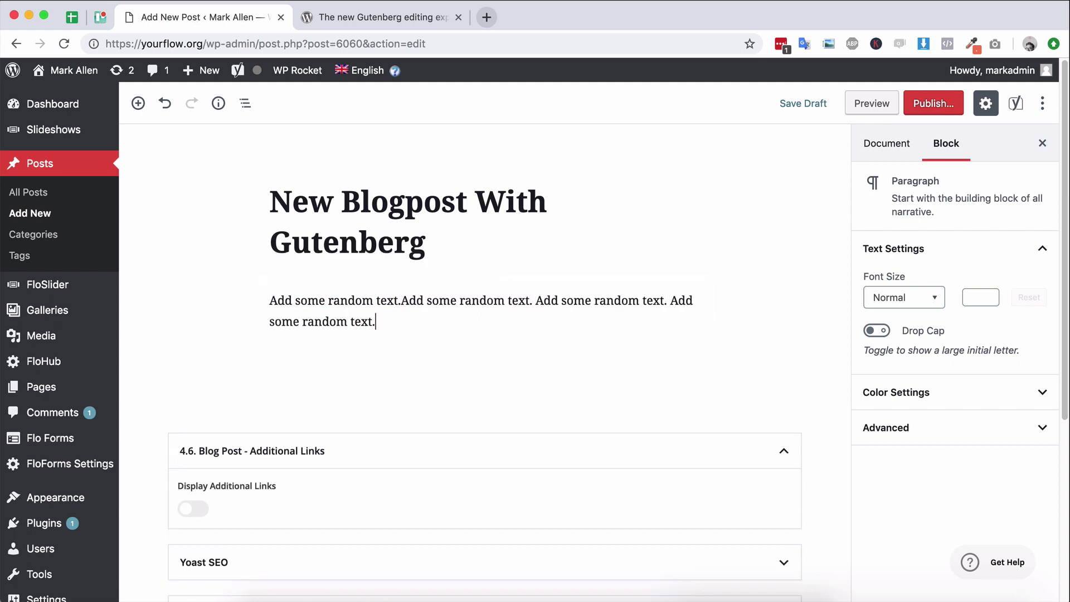
{"action": "key", "text": "space"}
{"action": "key", "text": "super+v"}
{"action": "key", "text": "space"}
Step: Start a second paragraph reading 'New Paragraphy'
{"action": "key", "text": "super+v"}
{"action": "key", "text": "space"}
{"action": "key", "text": "super+v"}
{"action": "key", "text": "space"}
{"action": "key", "text": "super+v"}
{"action": "key", "text": "space"}
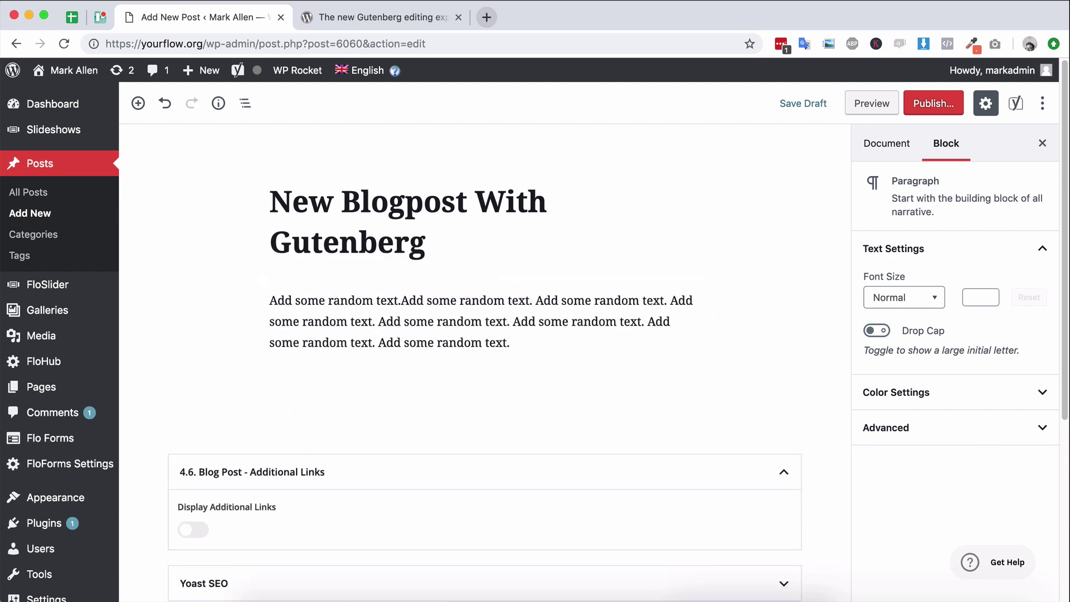
{"action": "key", "text": "Return"}
{"action": "key", "text": "super+v"}
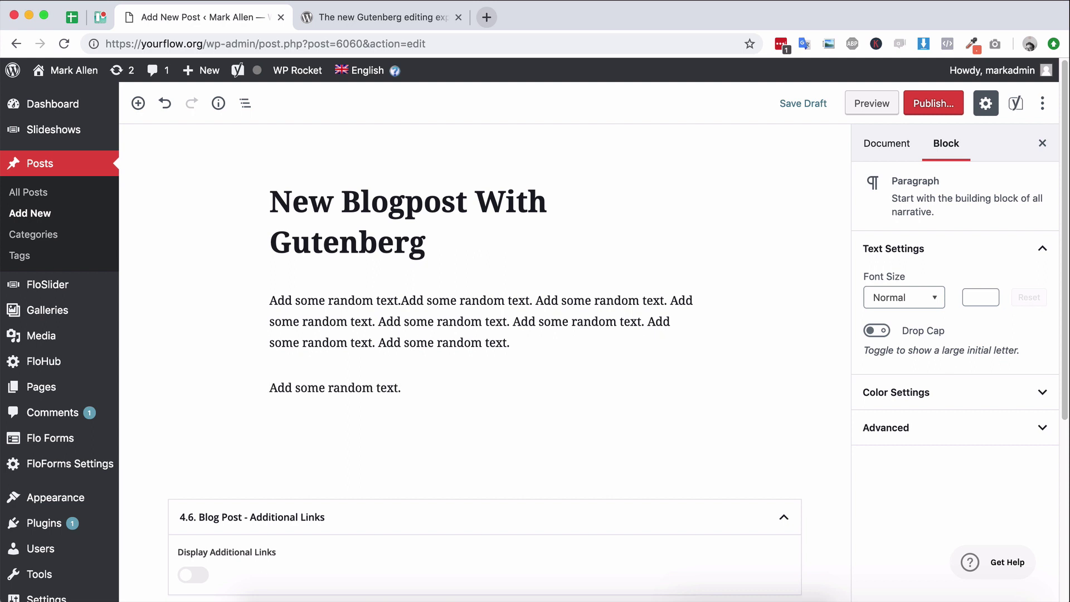
{"action": "type", "text": "New Paragrap"}
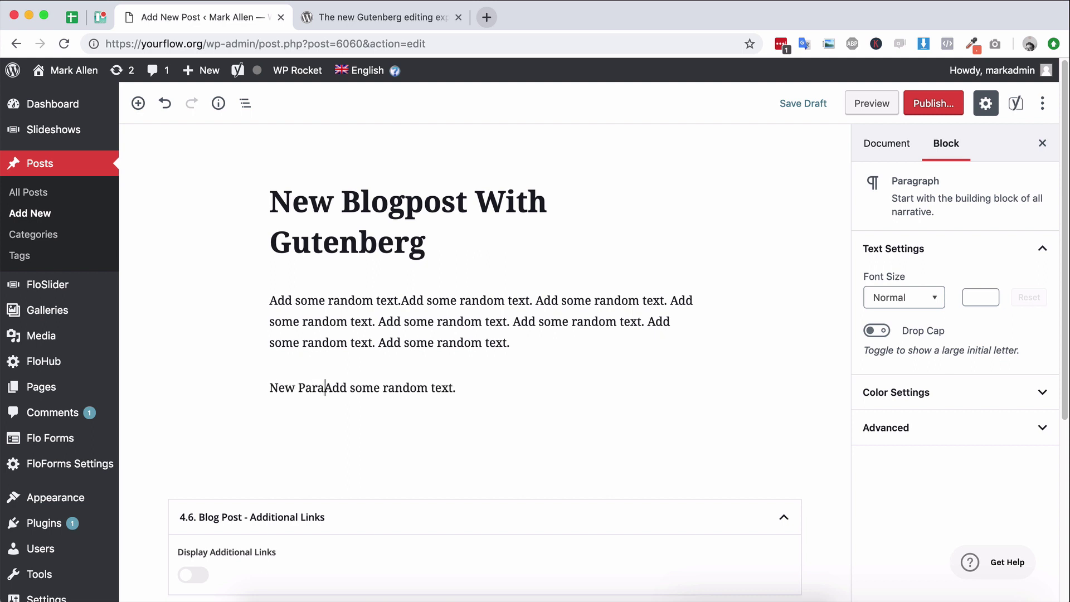
{"action": "type", "text": "hy"}
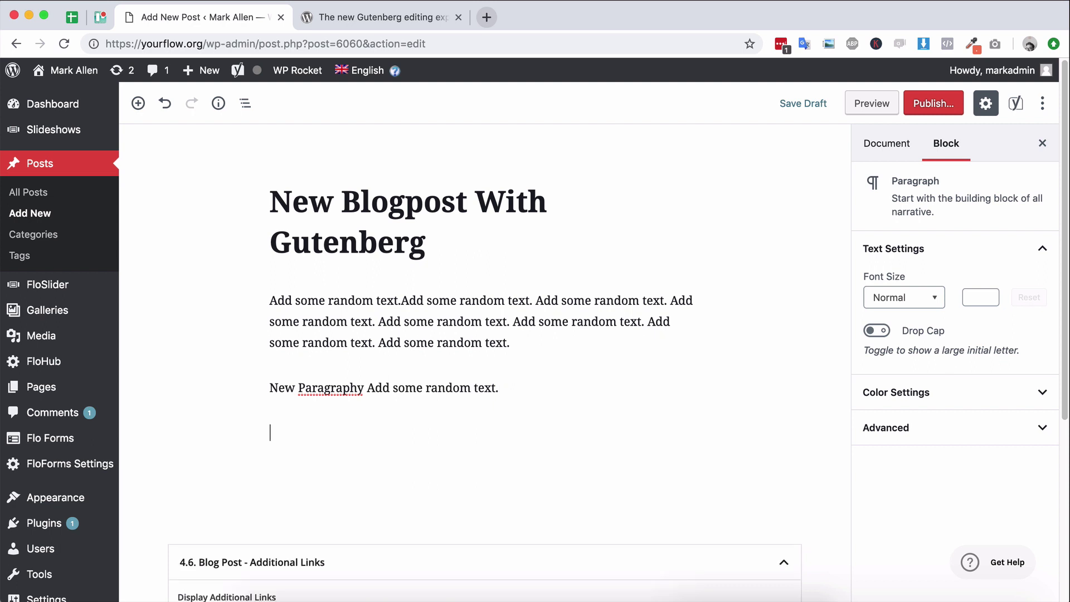
Step: Fix 'Paragraphy' to 'Paragraph' and type 'Add Title' in the block below
{"action": "left_click", "coordinate": [363, 388]}
{"action": "key", "text": "BackSpace"}
{"action": "left_click", "coordinate": [311, 437]}
{"action": "type", "text": "Add Title"}
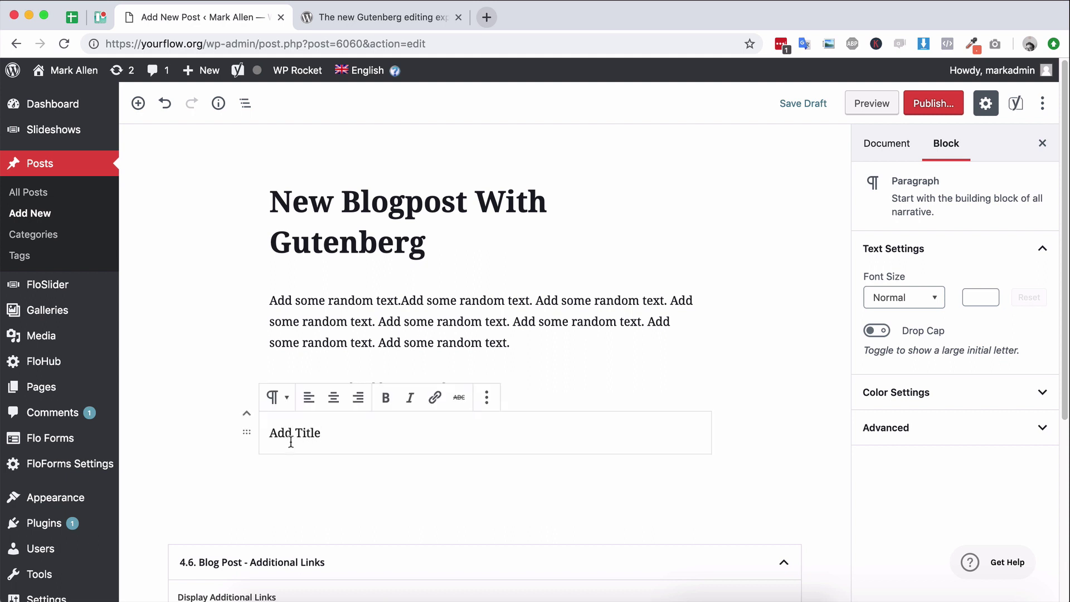
Step: Transform the 'Add Title' paragraph into a Heading block
{"action": "left_click", "coordinate": [277, 398]}
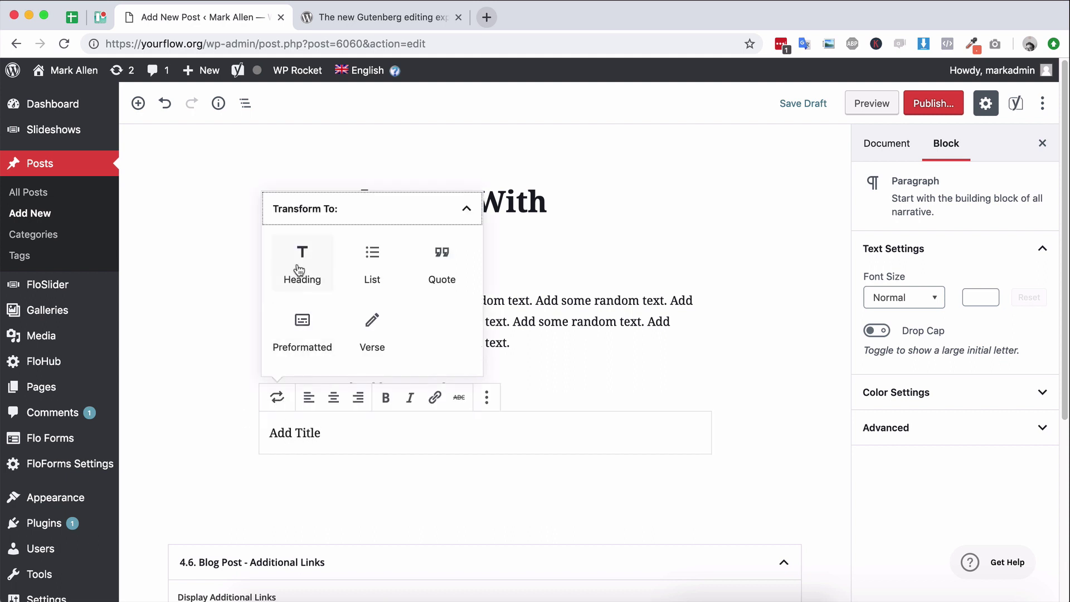
{"action": "left_click", "coordinate": [282, 432]}
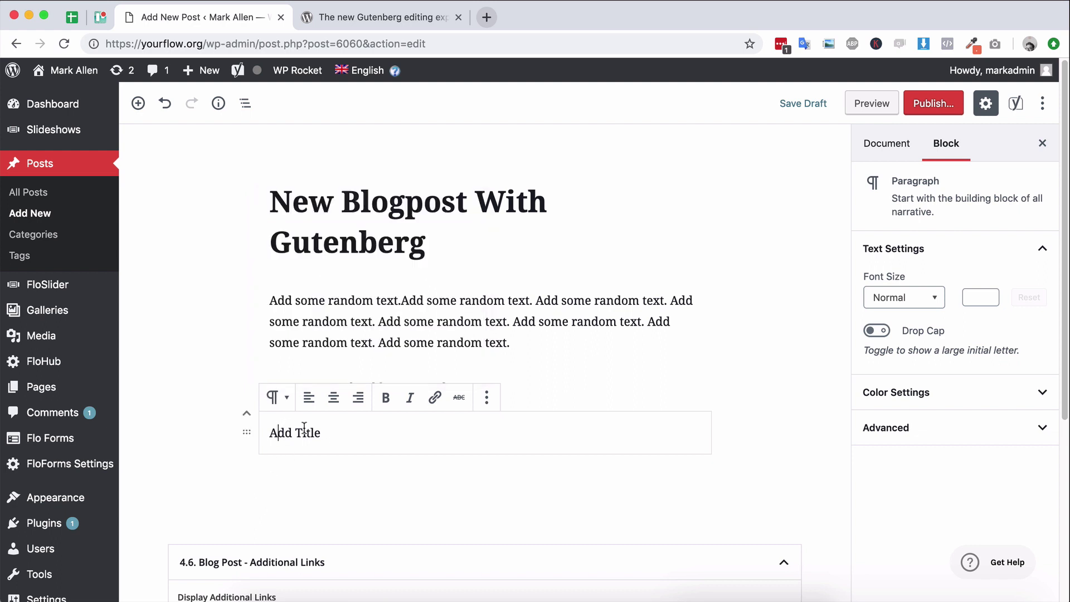
{"action": "left_click", "coordinate": [277, 398]}
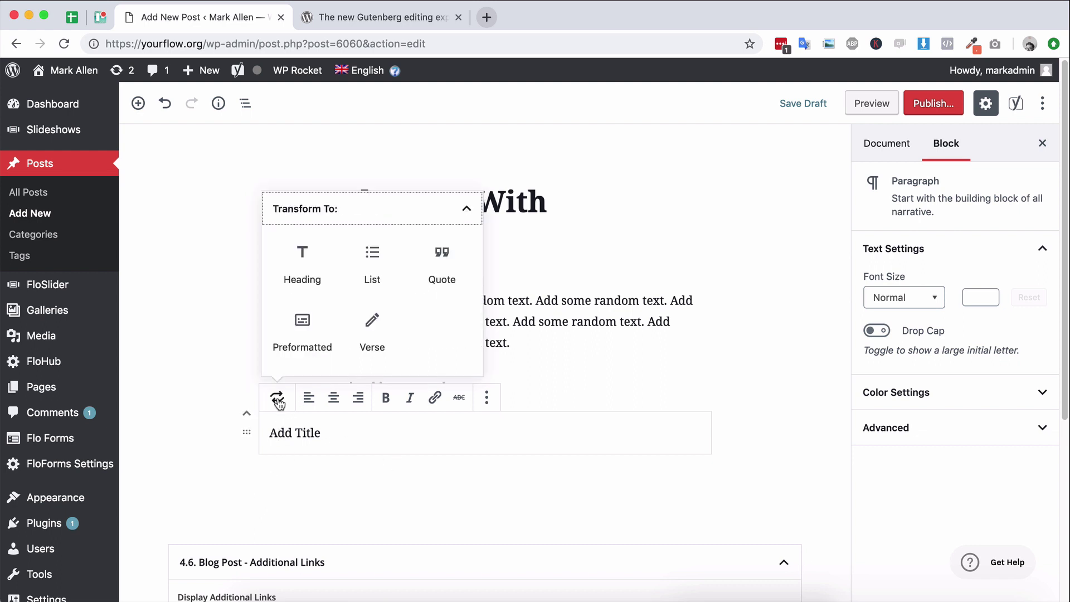
{"action": "left_click", "coordinate": [300, 277]}
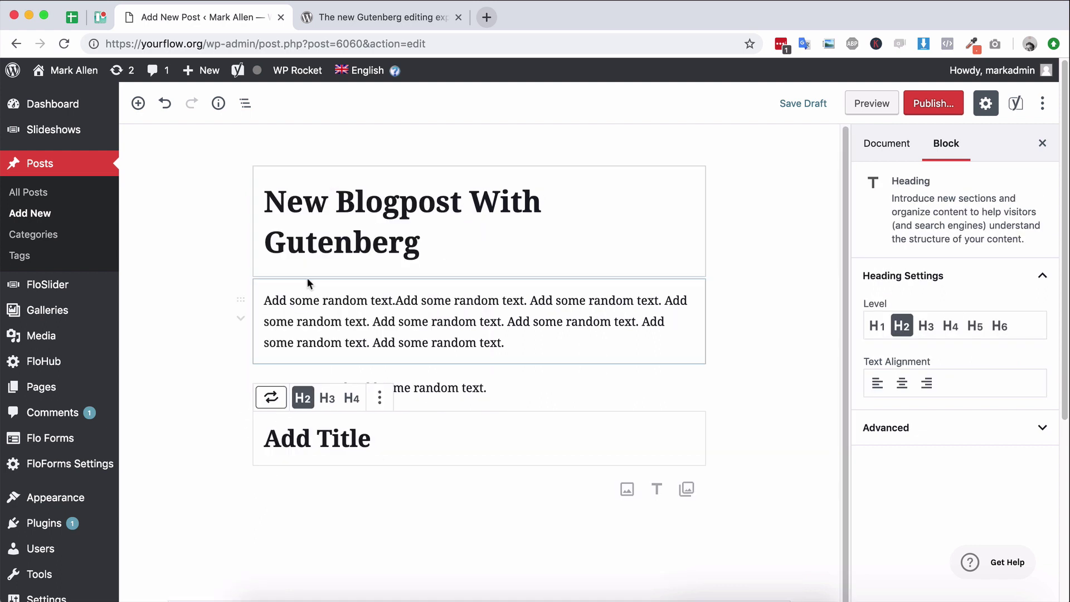
Step: Try heading levels H2, H3 and H4 from the toolbar
{"action": "left_click", "coordinate": [327, 399]}
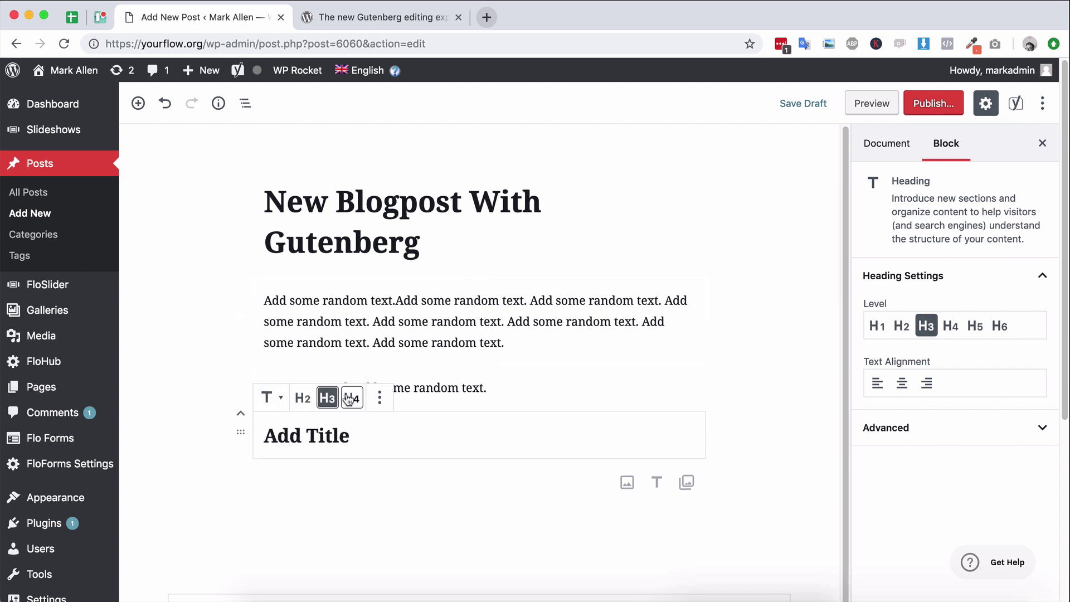
{"action": "left_click", "coordinate": [352, 398]}
{"action": "left_click", "coordinate": [303, 398]}
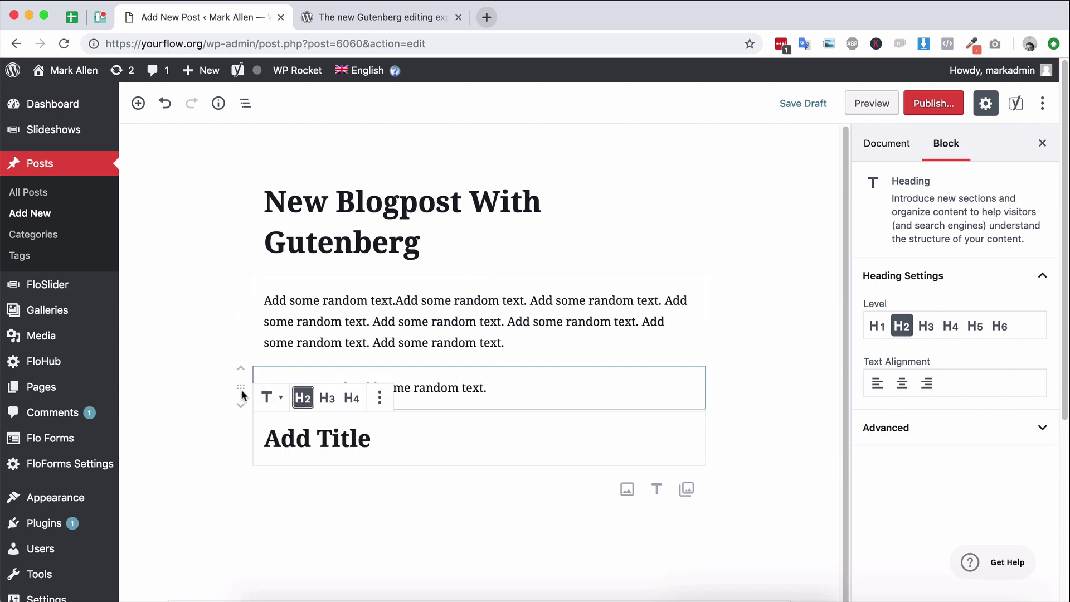
{"action": "left_click", "coordinate": [327, 398]}
{"action": "left_click", "coordinate": [351, 397]}
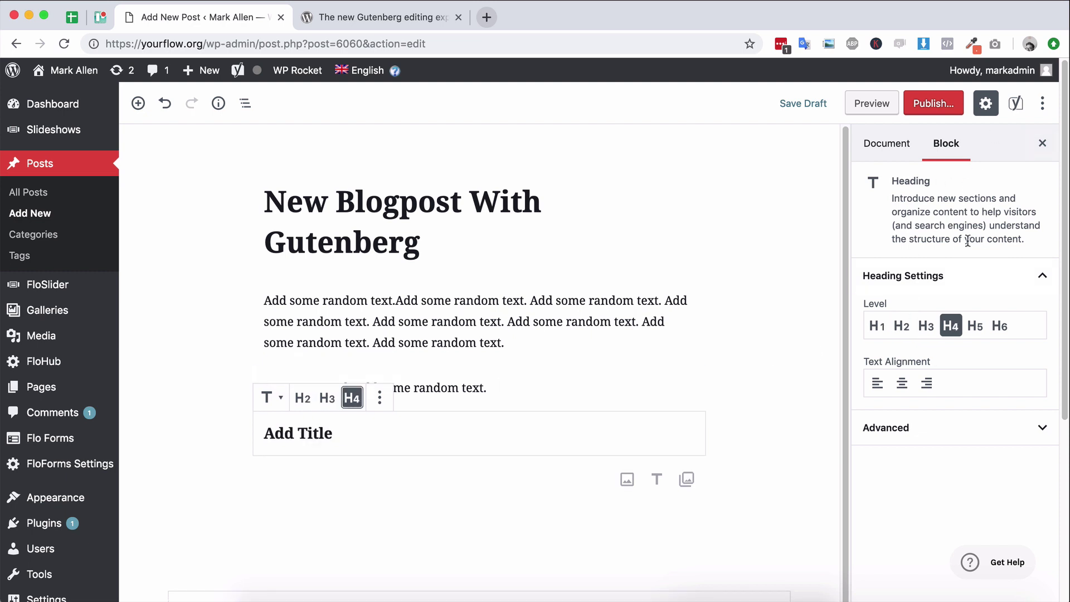
Step: Try H1, H5 and H6 in the sidebar, settle on H2, and align left
{"action": "left_click", "coordinate": [878, 328]}
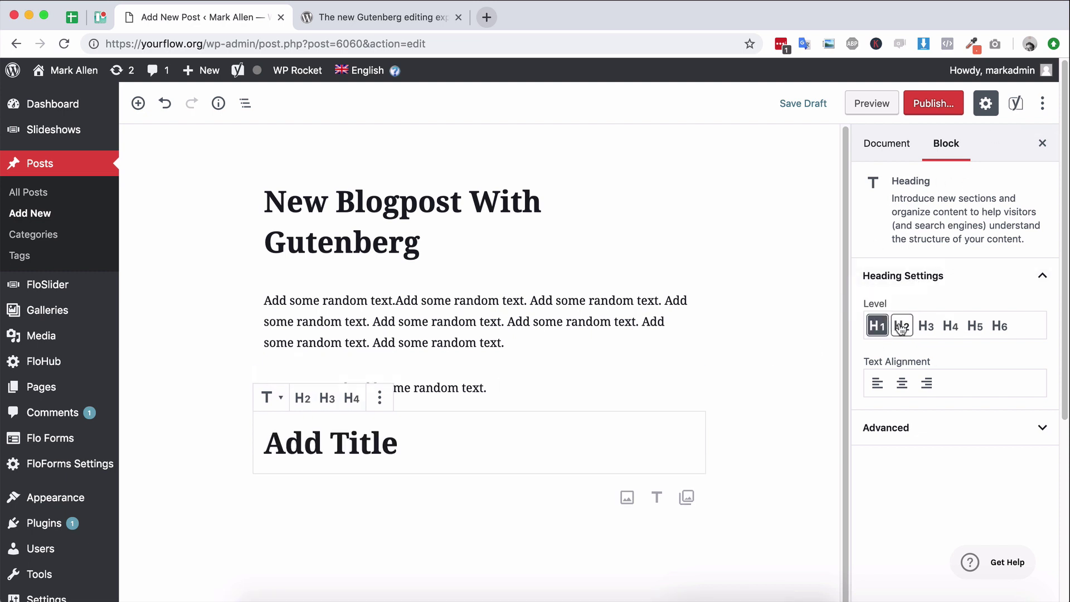
{"action": "left_click", "coordinate": [901, 326]}
{"action": "left_click", "coordinate": [1000, 325]}
{"action": "left_click", "coordinate": [902, 327]}
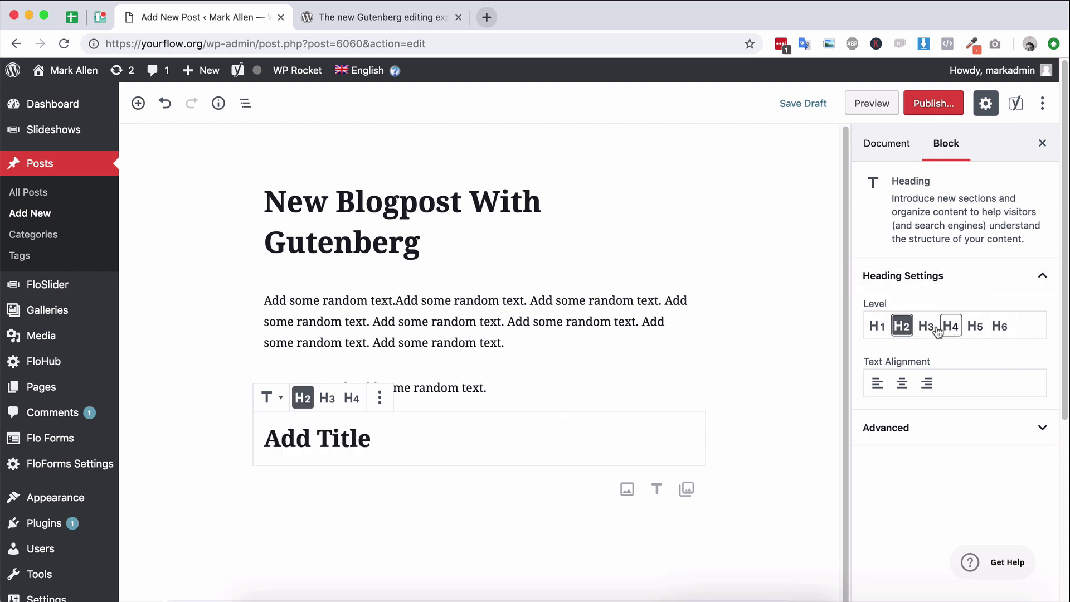
{"action": "left_click", "coordinate": [975, 326]}
{"action": "left_click", "coordinate": [902, 326]}
{"action": "left_click", "coordinate": [903, 382]}
{"action": "left_click", "coordinate": [876, 383]}
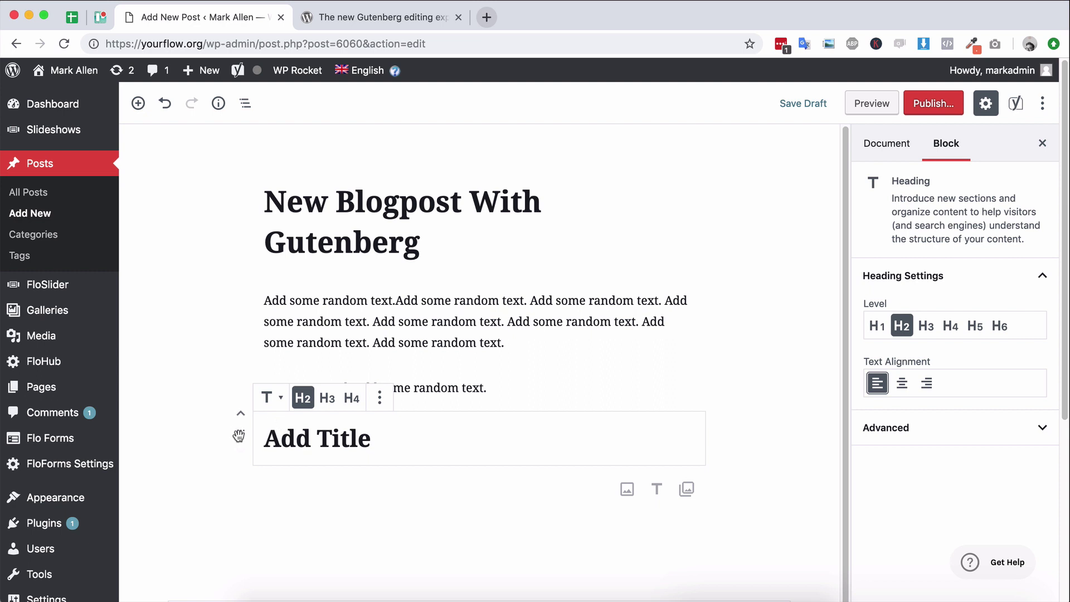
Step: Drag the 'Add Title' heading above the 'New Paragraph' text
{"action": "left_click", "coordinate": [240, 412]}
{"action": "left_click", "coordinate": [240, 405]}
{"action": "left_click_drag", "start_coordinate": [240, 415], "coordinate": [295, 371]}
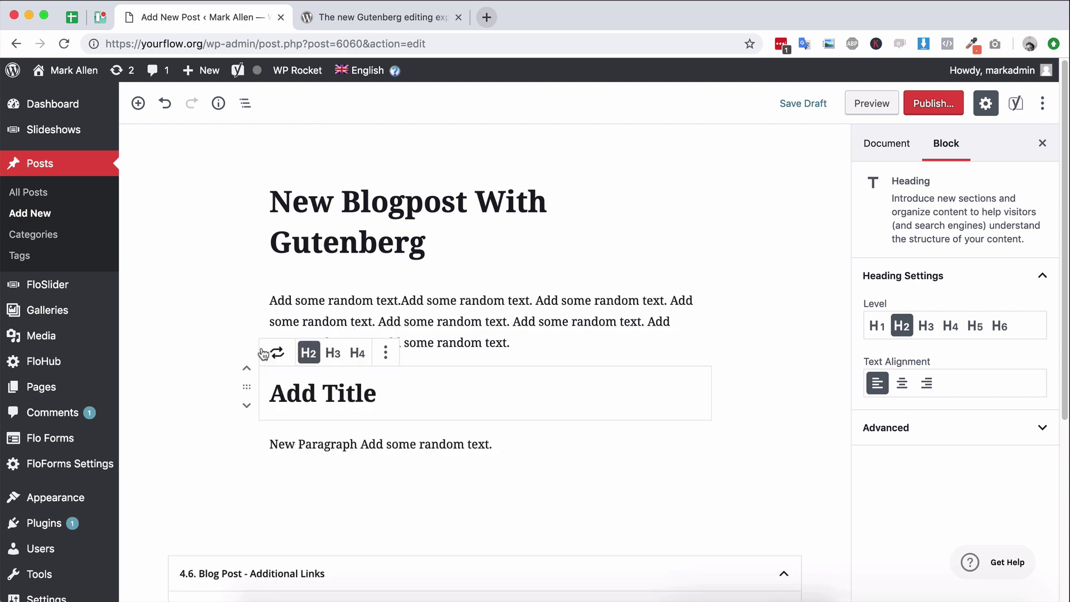
Step: Reselect the heading and open and close its More options menu
{"action": "left_click", "coordinate": [761, 319]}
{"action": "left_click", "coordinate": [356, 393]}
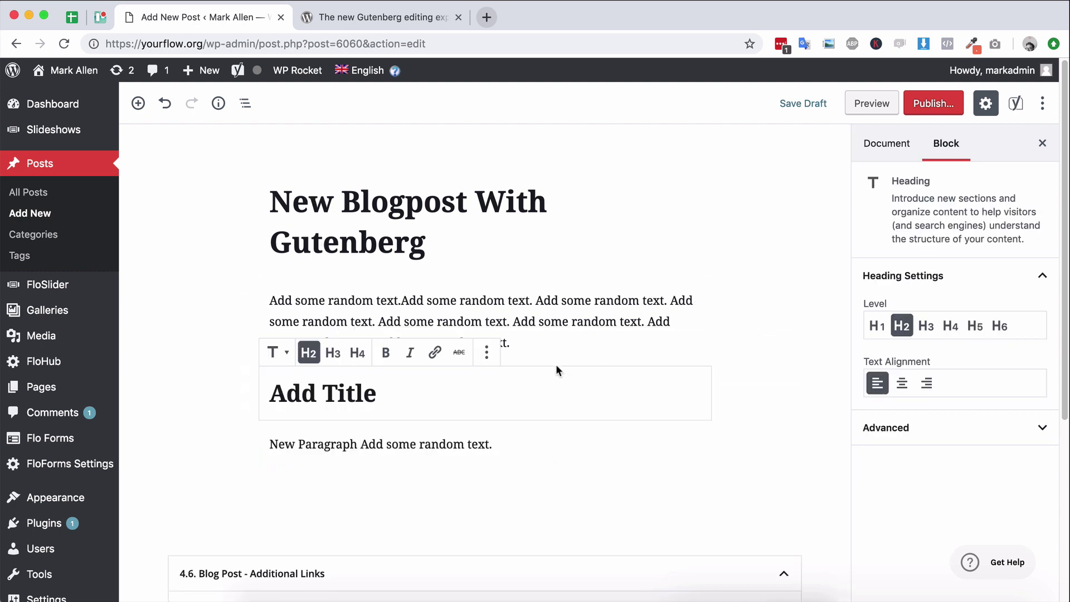
{"action": "left_click", "coordinate": [488, 353]}
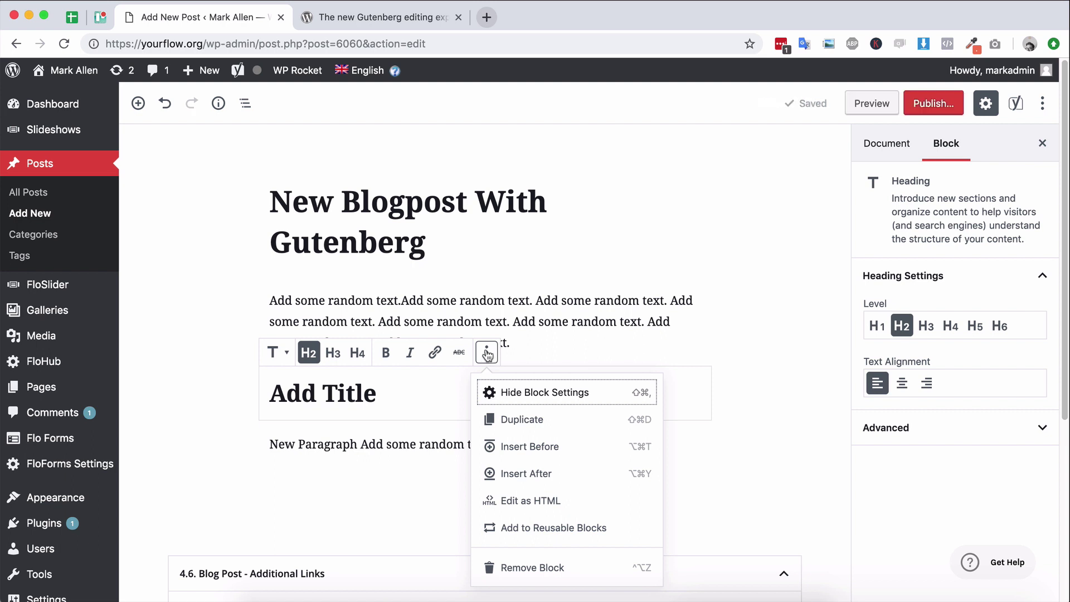
{"action": "left_click", "coordinate": [487, 353]}
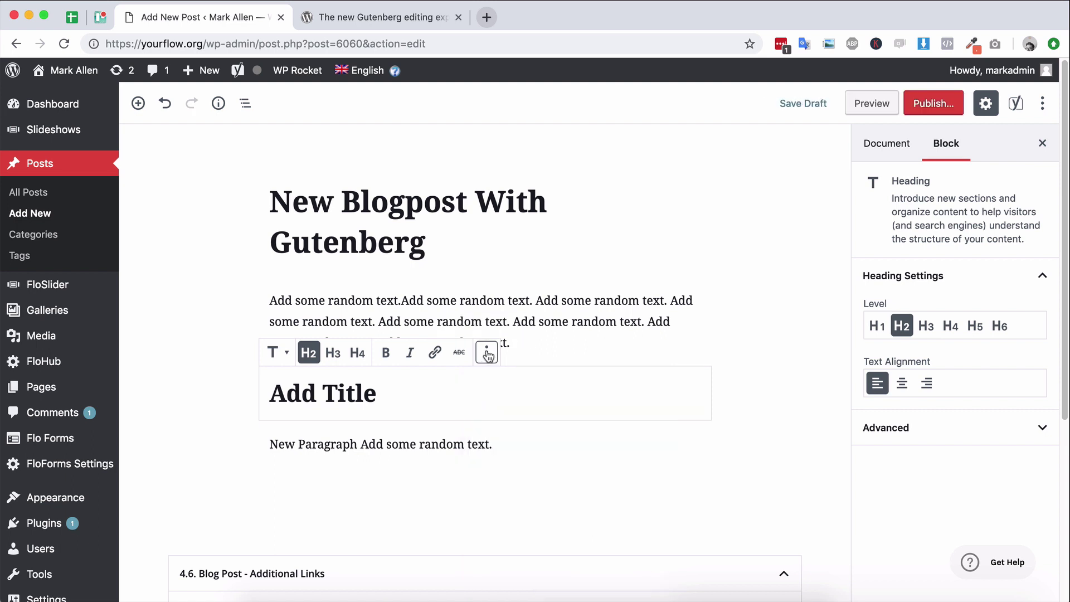
{"action": "left_click", "coordinate": [487, 353]}
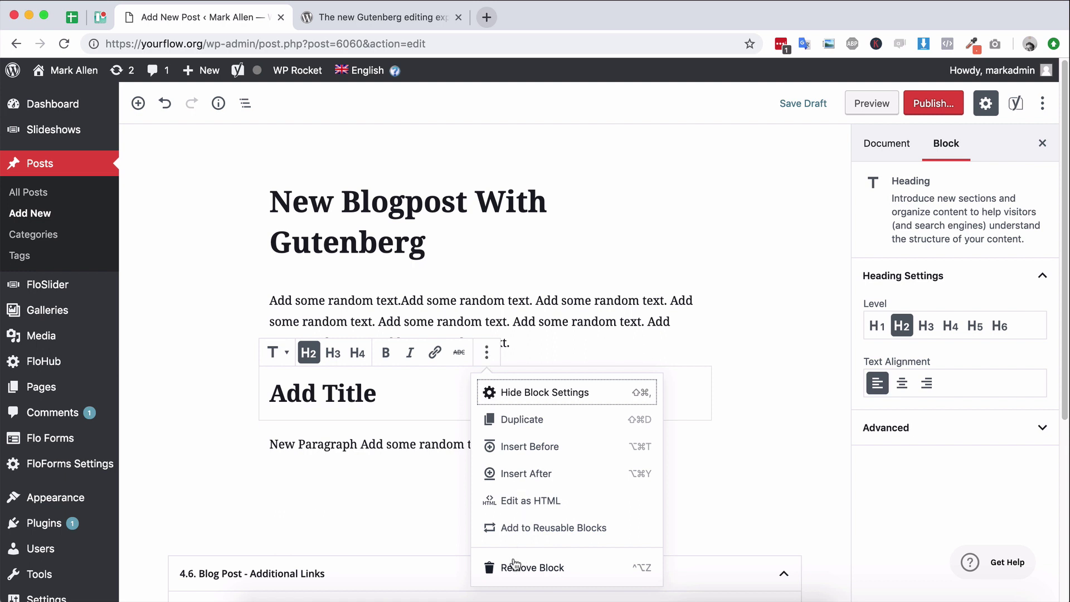
Step: Add an Image block in a new empty block below 'New Paragraph'
{"action": "left_click", "coordinate": [408, 475]}
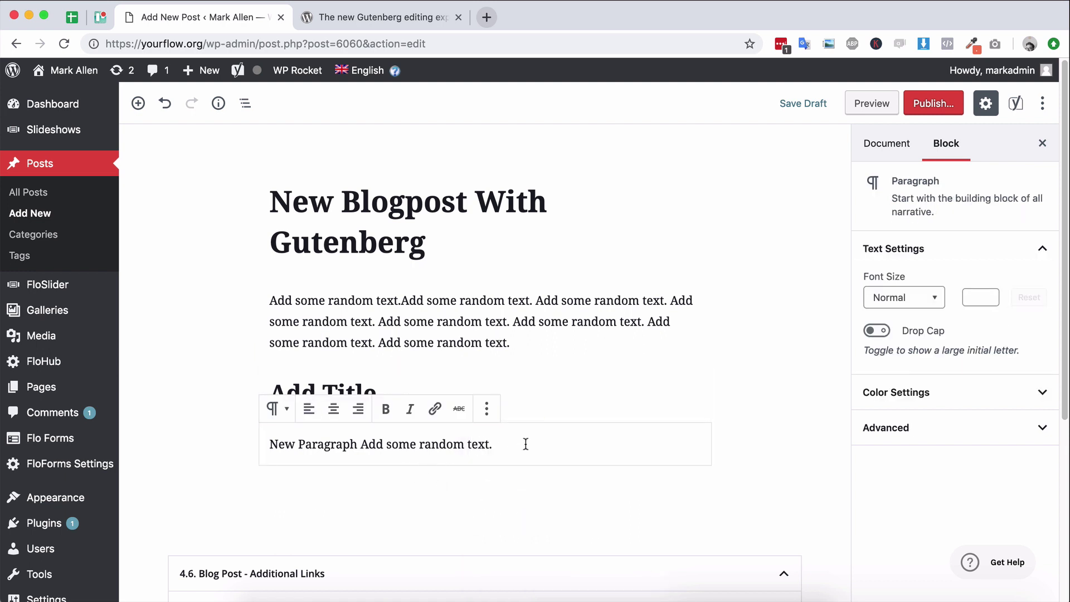
{"action": "key", "text": "Return"}
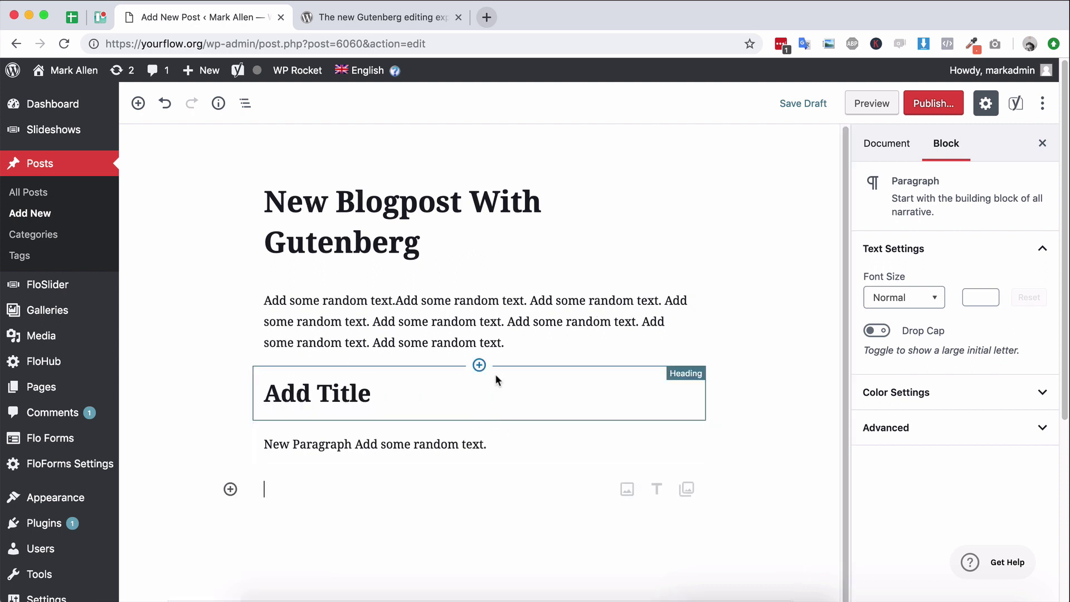
{"action": "scroll", "coordinate": [440, 367], "scroll_direction": "down", "scroll_amount": 1}
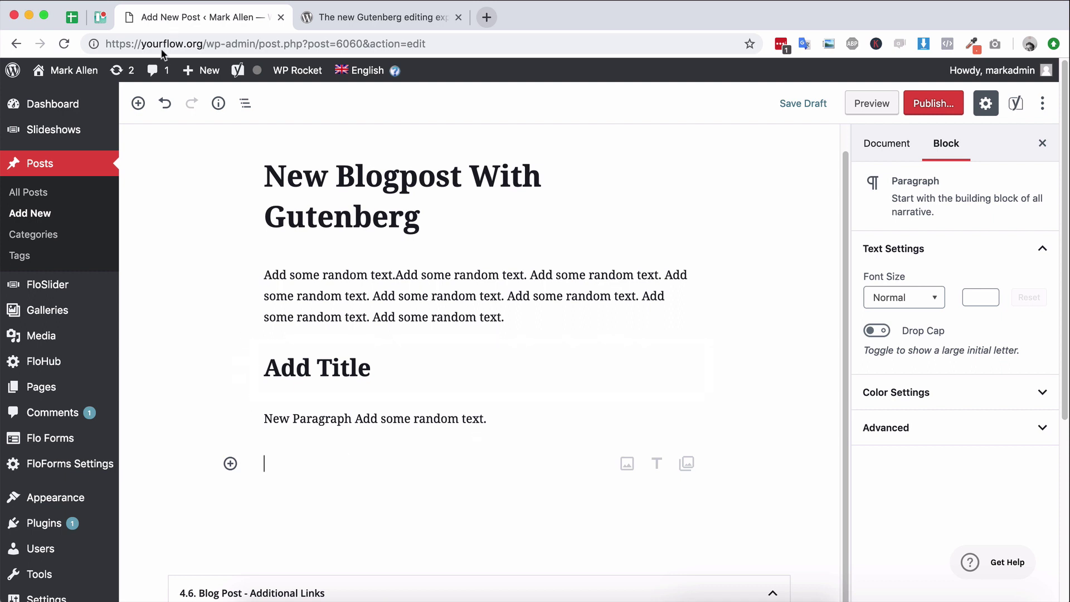
{"action": "left_click", "coordinate": [138, 103]}
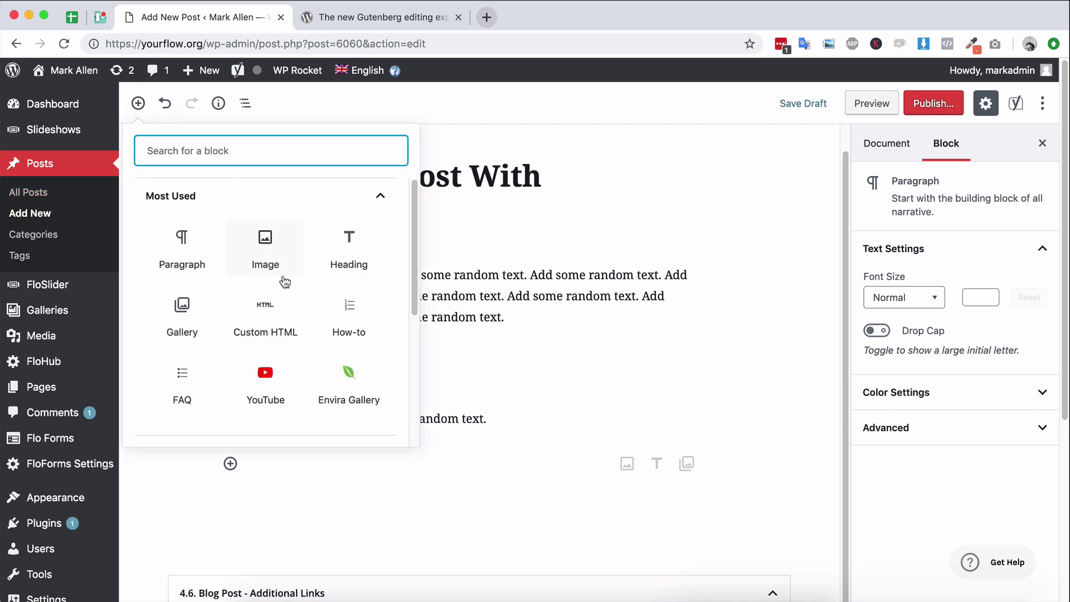
{"action": "left_click", "coordinate": [265, 251]}
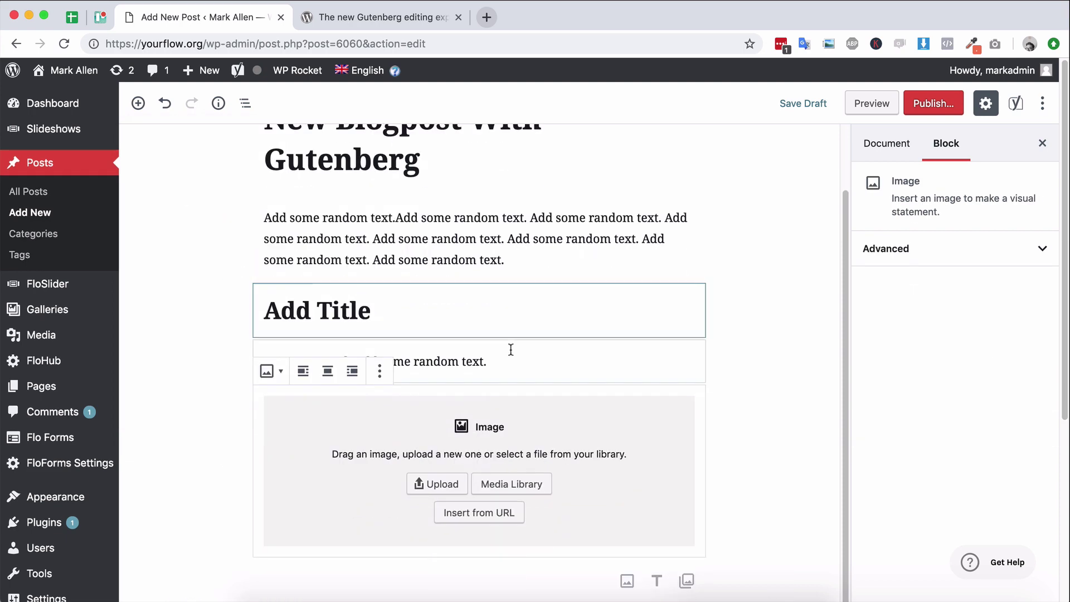
Step: Insert india-earl-image, the desert couple photo, from the Media Library
{"action": "left_click", "coordinate": [507, 434]}
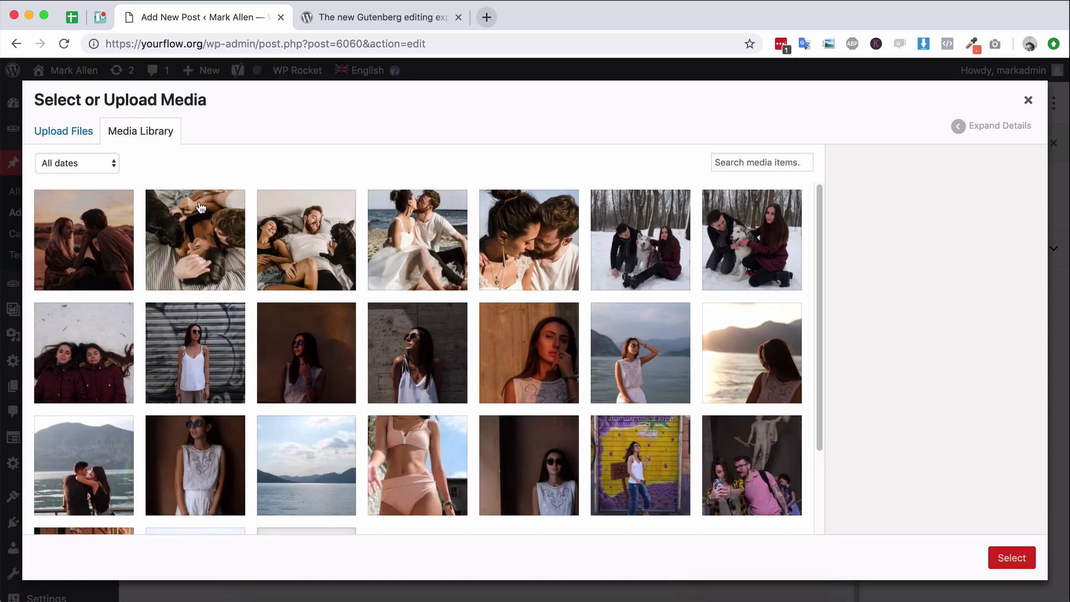
{"action": "left_click", "coordinate": [99, 249]}
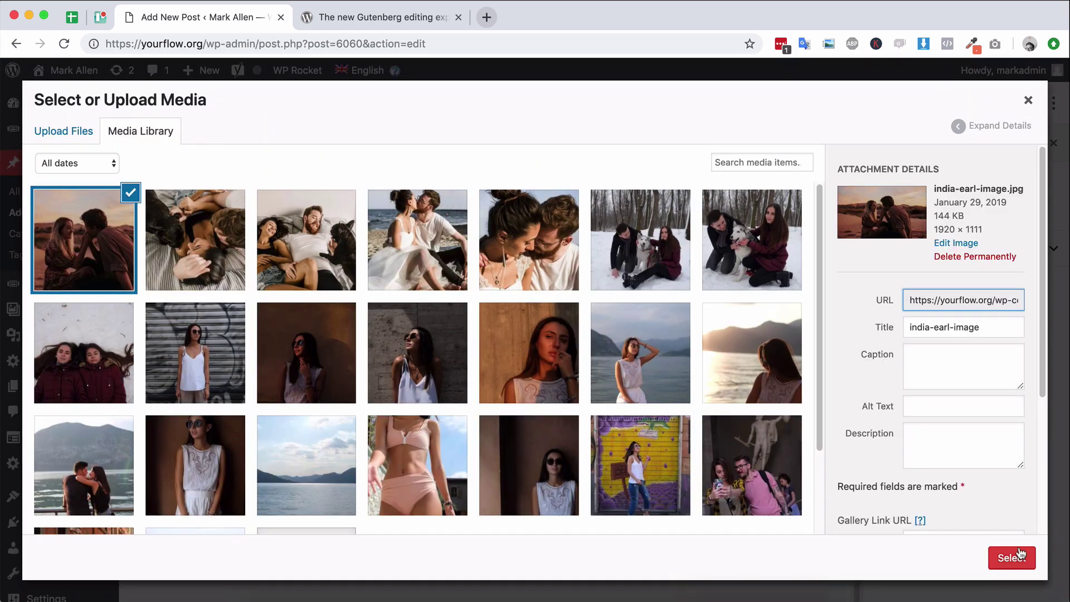
{"action": "left_click", "coordinate": [1009, 556]}
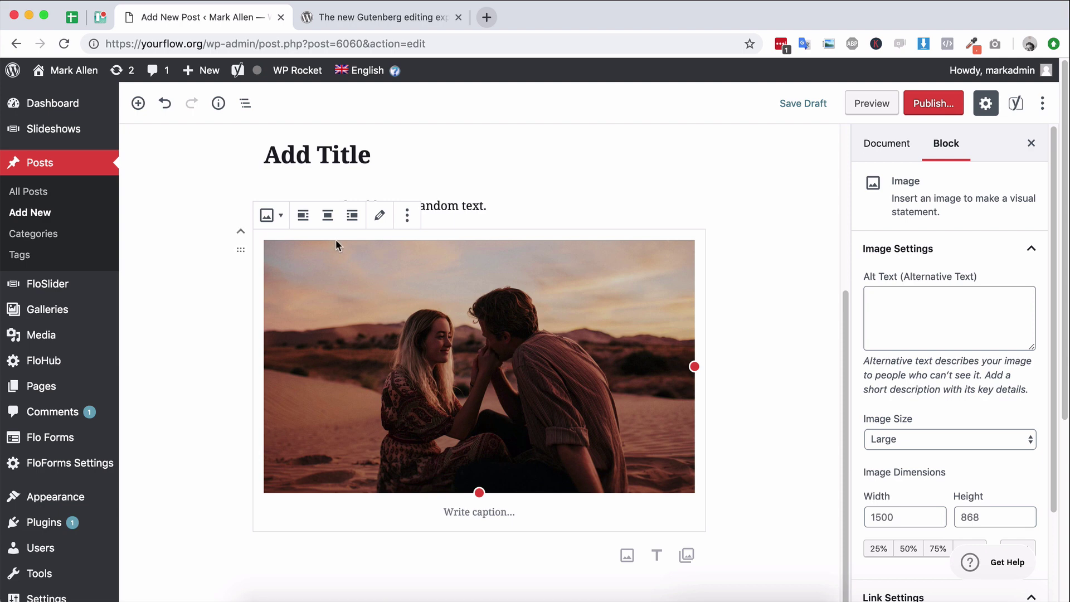
Step: Try left, centre and right image alignment, ending on centre
{"action": "left_click", "coordinate": [303, 215]}
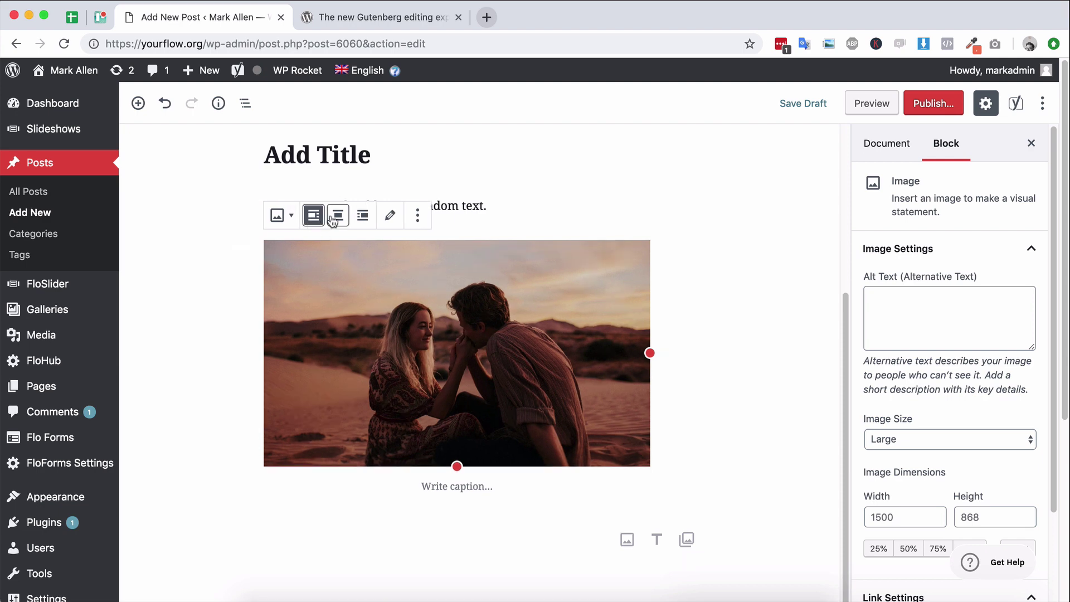
{"action": "left_click", "coordinate": [337, 216]}
{"action": "left_click", "coordinate": [362, 215]}
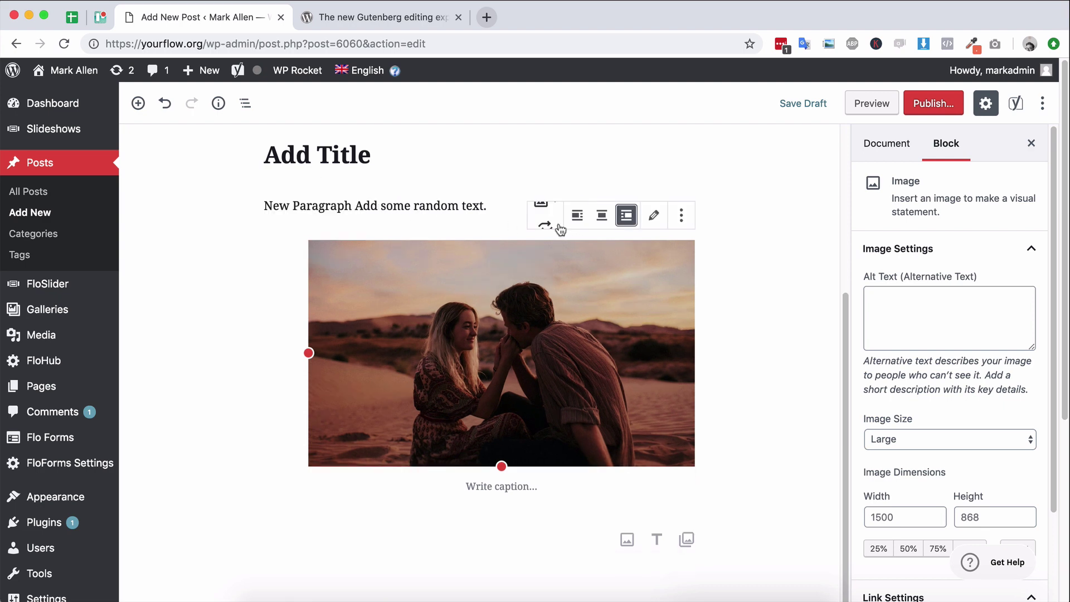
{"action": "left_click", "coordinate": [573, 225]}
{"action": "left_click", "coordinate": [345, 217]}
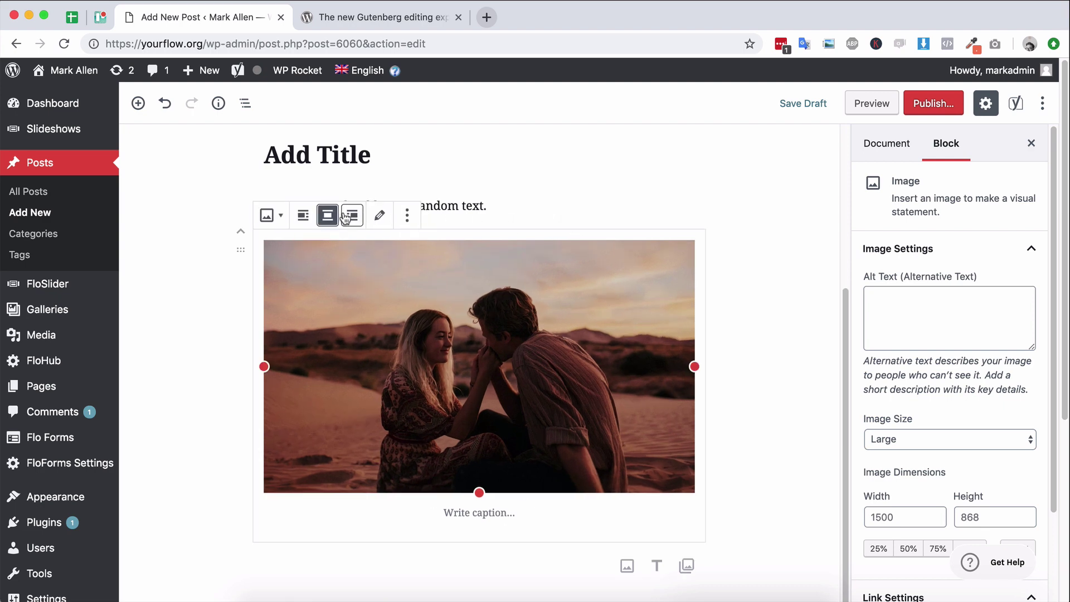
Step: Transform the image into a Media & Text block and place the caret in its content area
{"action": "left_click", "coordinate": [279, 217]}
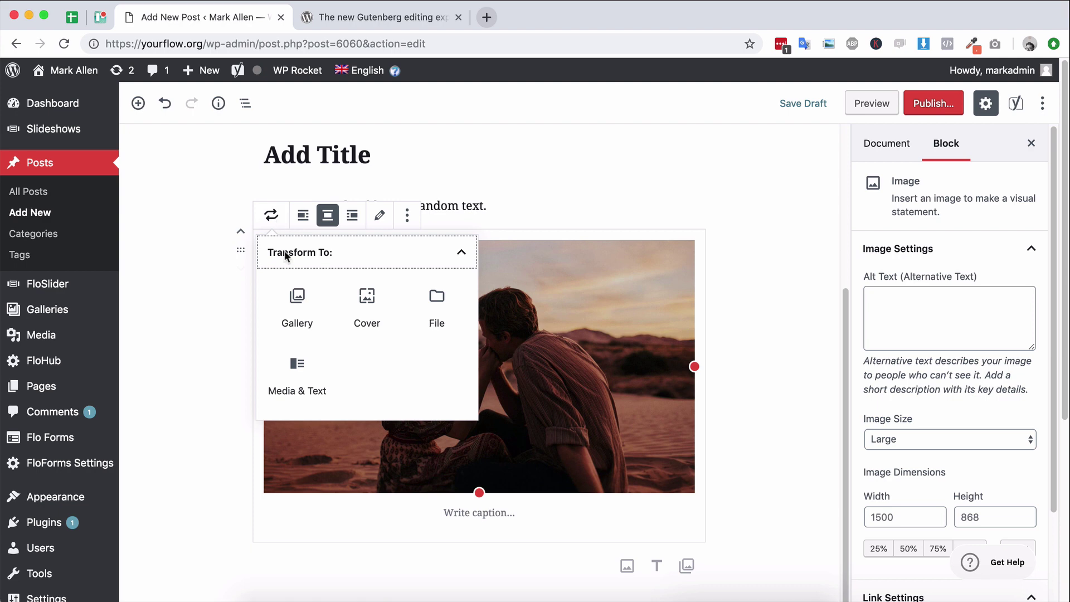
{"action": "left_click", "coordinate": [297, 365]}
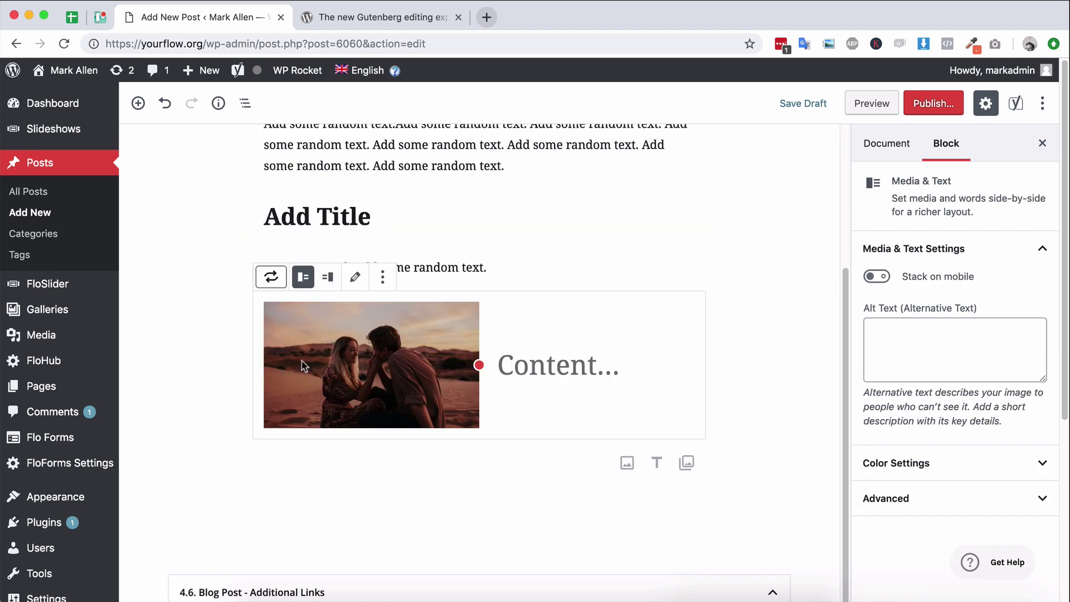
{"action": "left_click", "coordinate": [516, 359]}
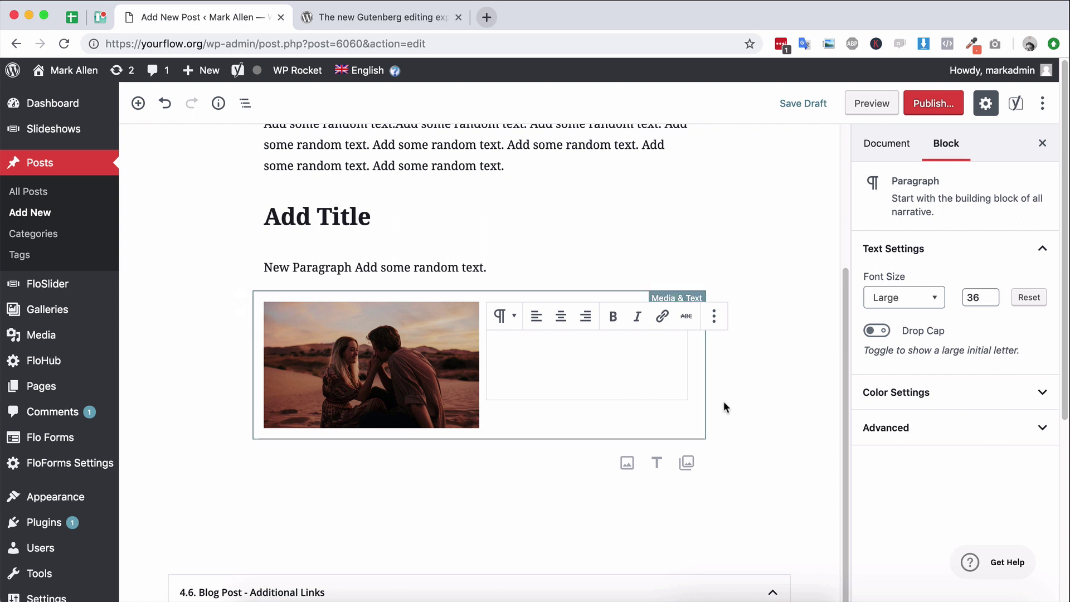
Step: Type 'text image' beside the photo and set its font size to Normal
{"action": "type", "text": "text"}
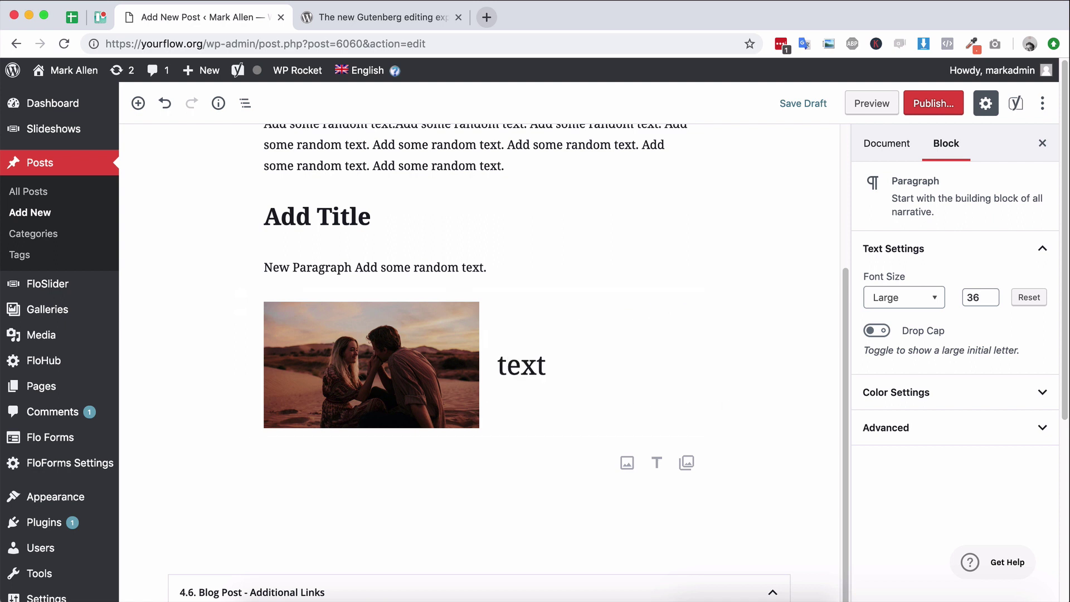
{"action": "type", "text": "image"}
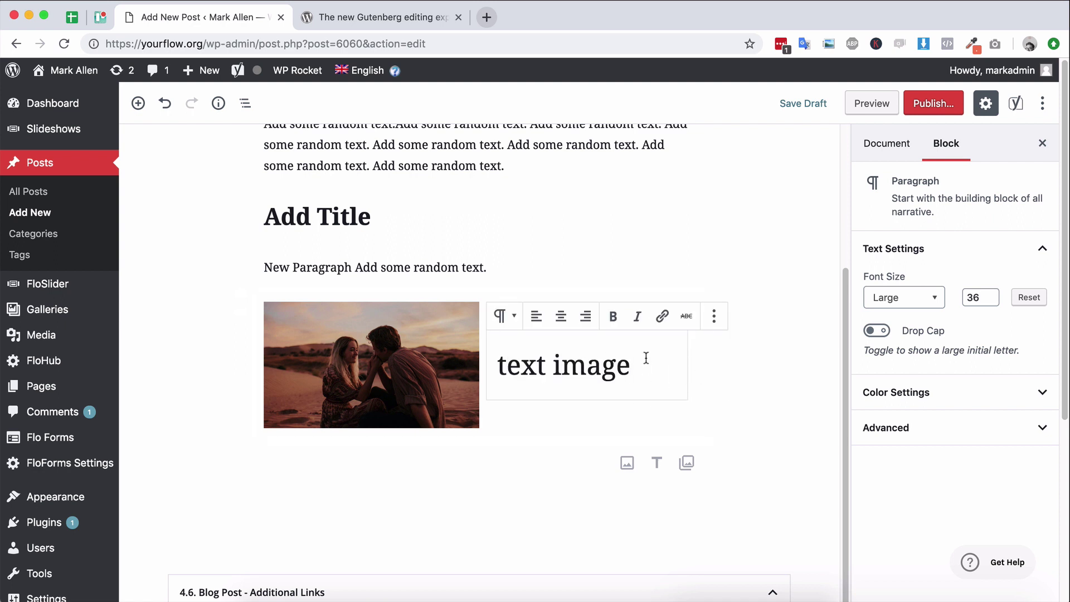
{"action": "left_click_drag", "start_coordinate": [646, 358], "coordinate": [488, 365]}
{"action": "left_click", "coordinate": [679, 373]}
{"action": "left_click", "coordinate": [914, 306]}
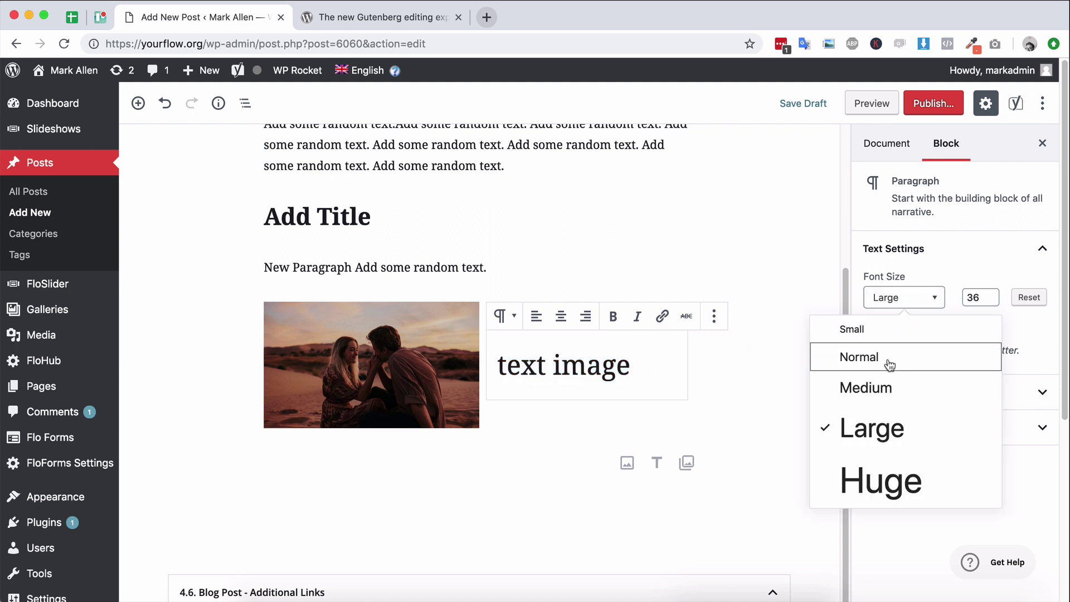
{"action": "left_click", "coordinate": [890, 363]}
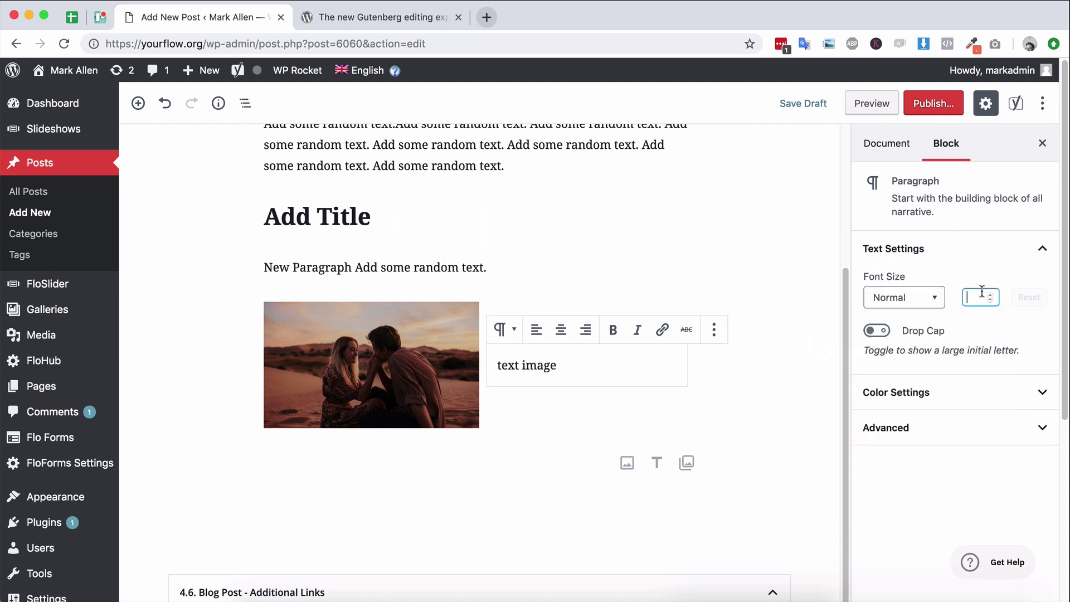
Step: Try a drop cap on the side text, then apply it to the opening paragraph
{"action": "left_click", "coordinate": [878, 331]}
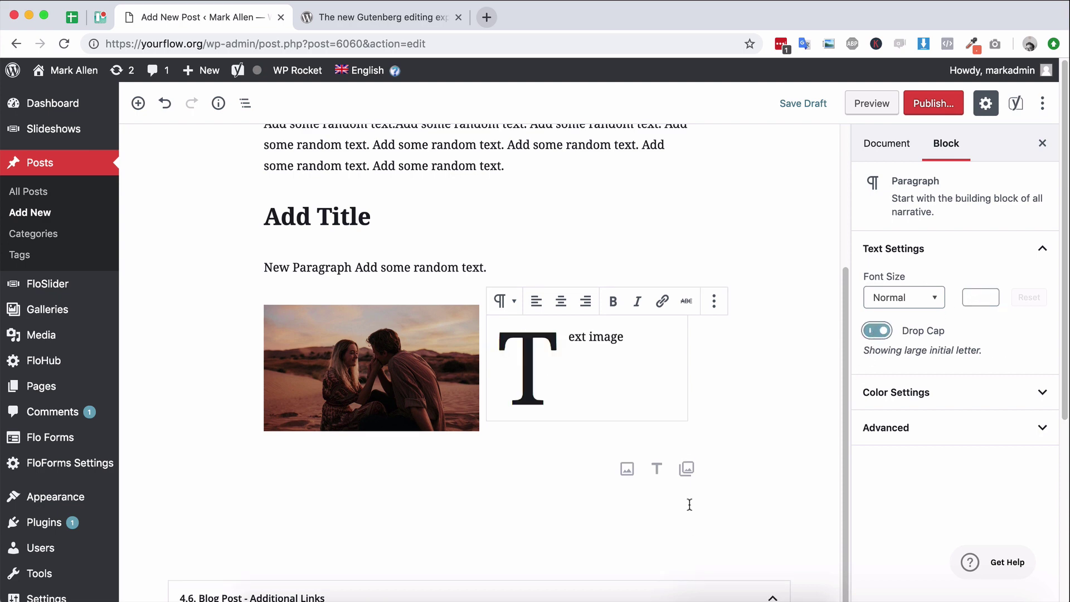
{"action": "left_click", "coordinate": [878, 333]}
{"action": "scroll", "coordinate": [389, 292], "scroll_direction": "up", "scroll_amount": 3}
{"action": "left_click", "coordinate": [370, 299]}
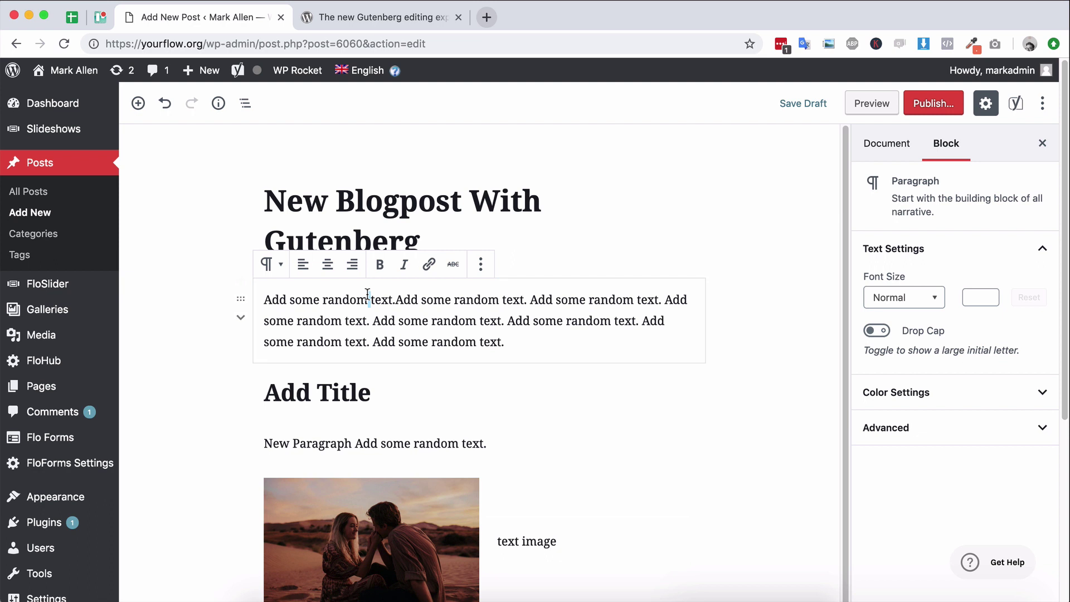
{"action": "left_click", "coordinate": [879, 332]}
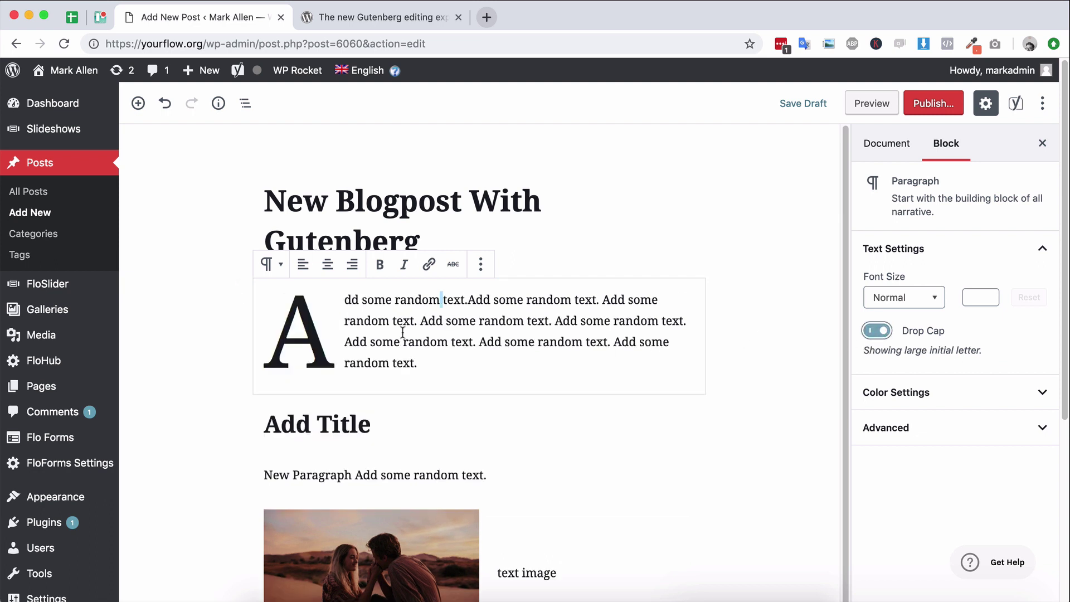
Step: Turn off the opening drop cap and transform the Media & Text block back into an Image
{"action": "left_click", "coordinate": [876, 331]}
{"action": "scroll", "coordinate": [609, 362], "scroll_direction": "down", "scroll_amount": 3}
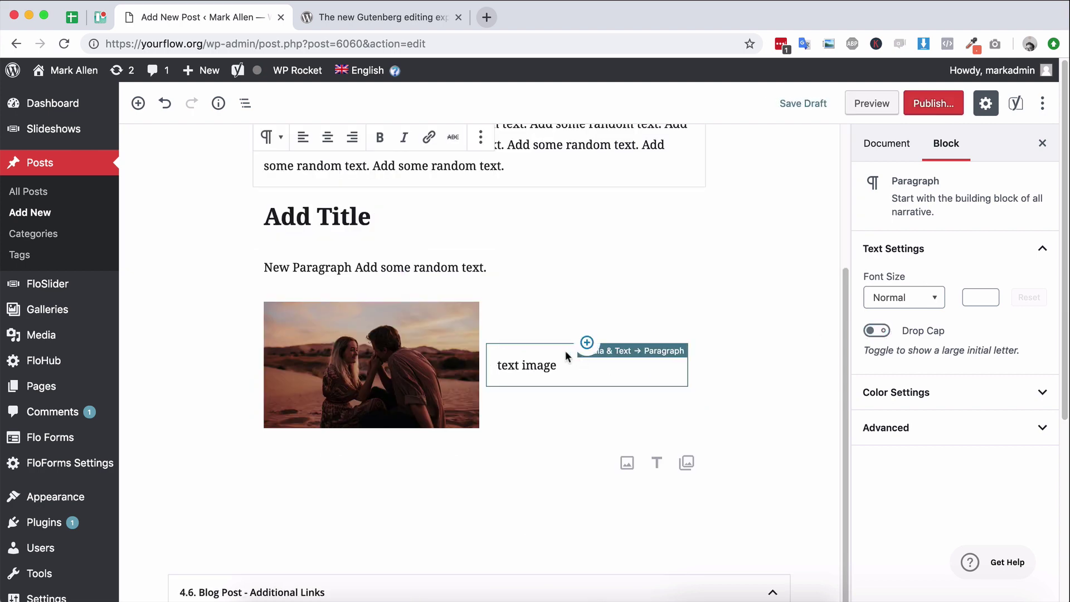
{"action": "left_click", "coordinate": [432, 328]}
{"action": "left_click", "coordinate": [556, 365]}
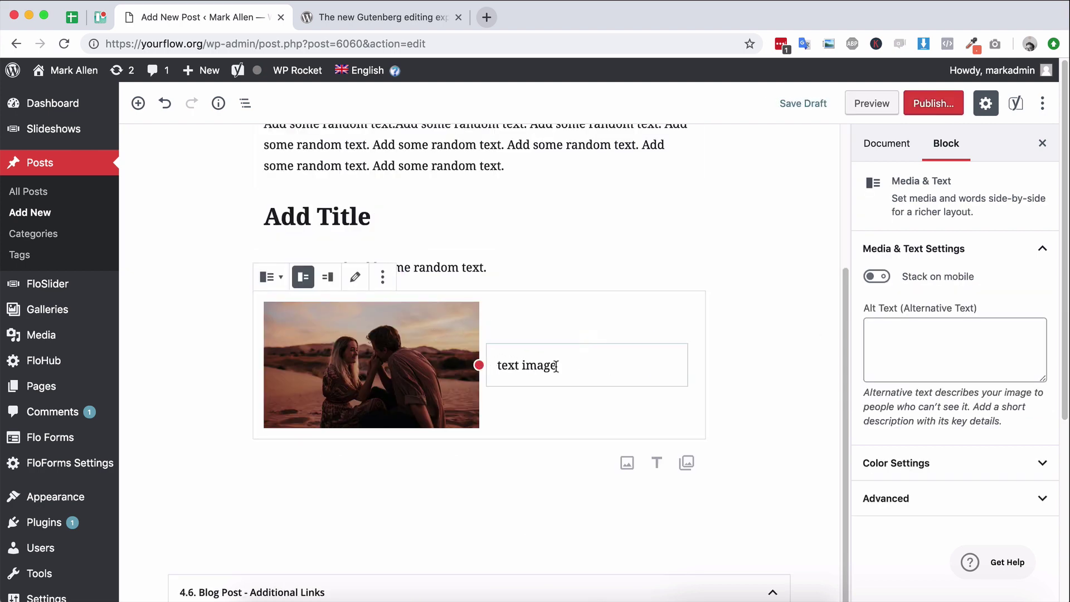
{"action": "left_click", "coordinate": [407, 347]}
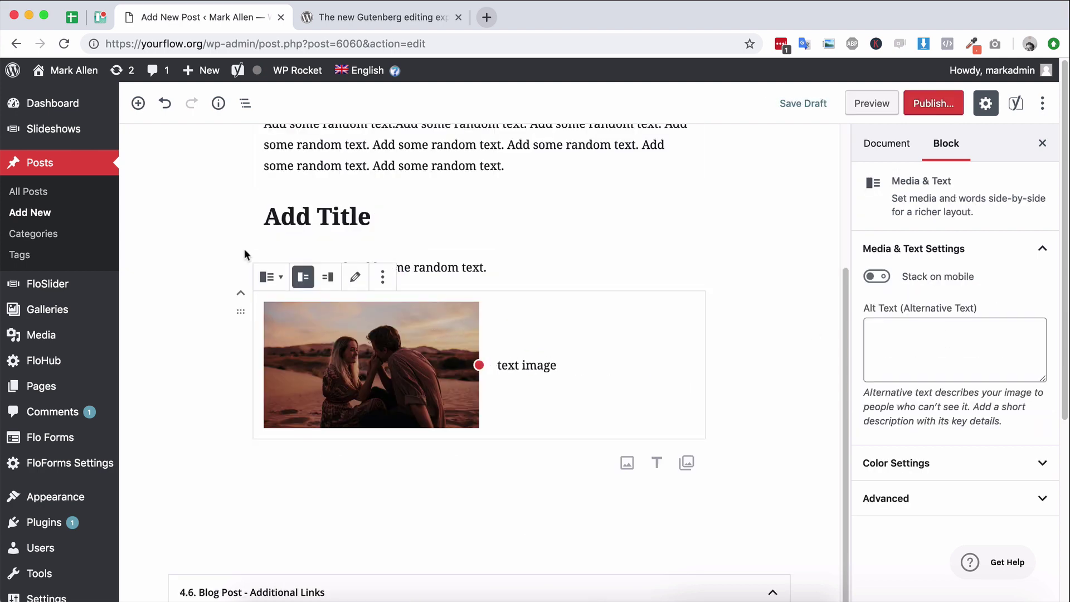
{"action": "left_click", "coordinate": [271, 277]}
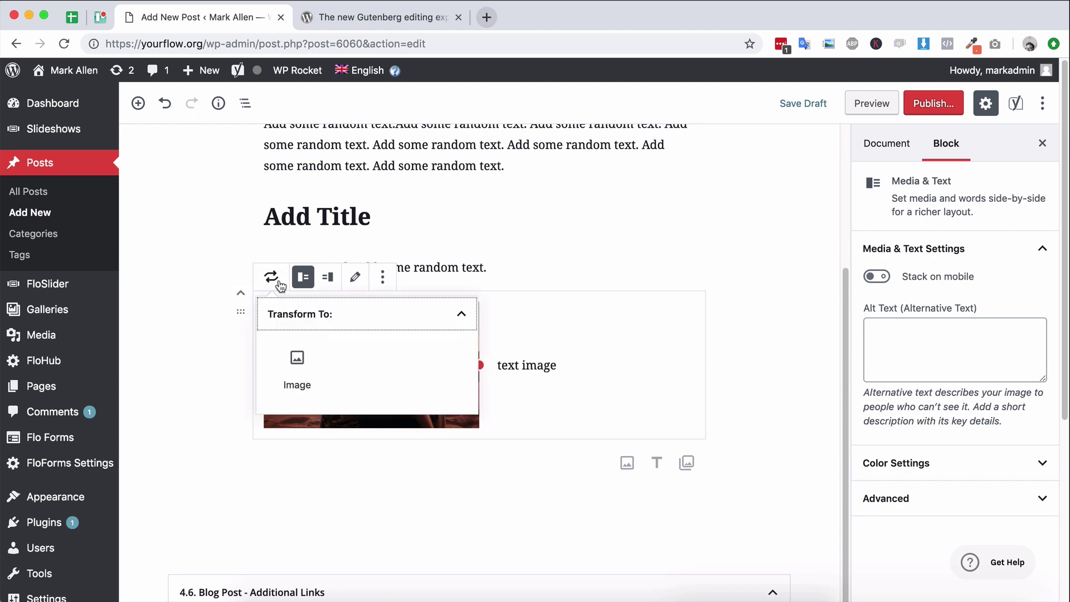
{"action": "left_click", "coordinate": [296, 359]}
Step: Give the photo the alt text 'Couple Kissing in sand dunes'
{"action": "scroll", "coordinate": [557, 366], "scroll_direction": "down", "scroll_amount": 5}
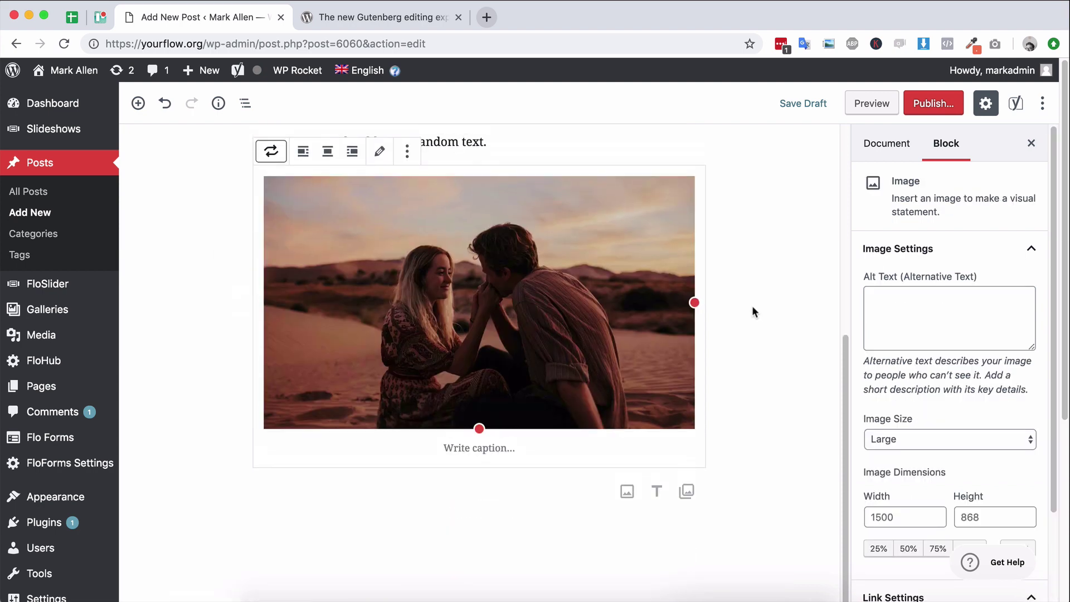
{"action": "scroll", "coordinate": [398, 223], "scroll_direction": "up", "scroll_amount": 2}
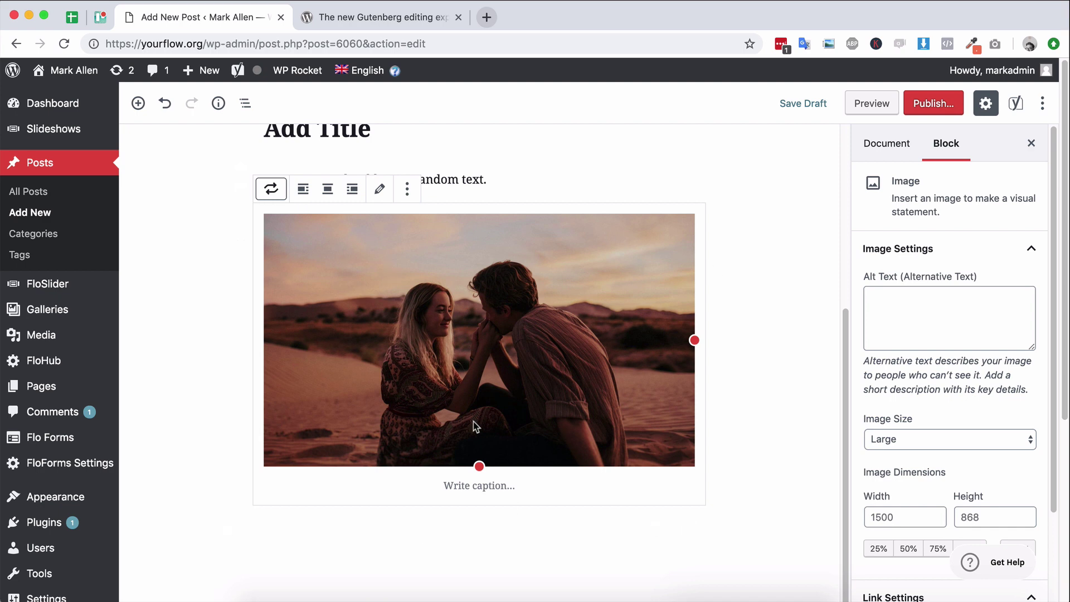
{"action": "left_click", "coordinate": [775, 322]}
{"action": "left_click", "coordinate": [620, 346]}
{"action": "left_click", "coordinate": [930, 300]}
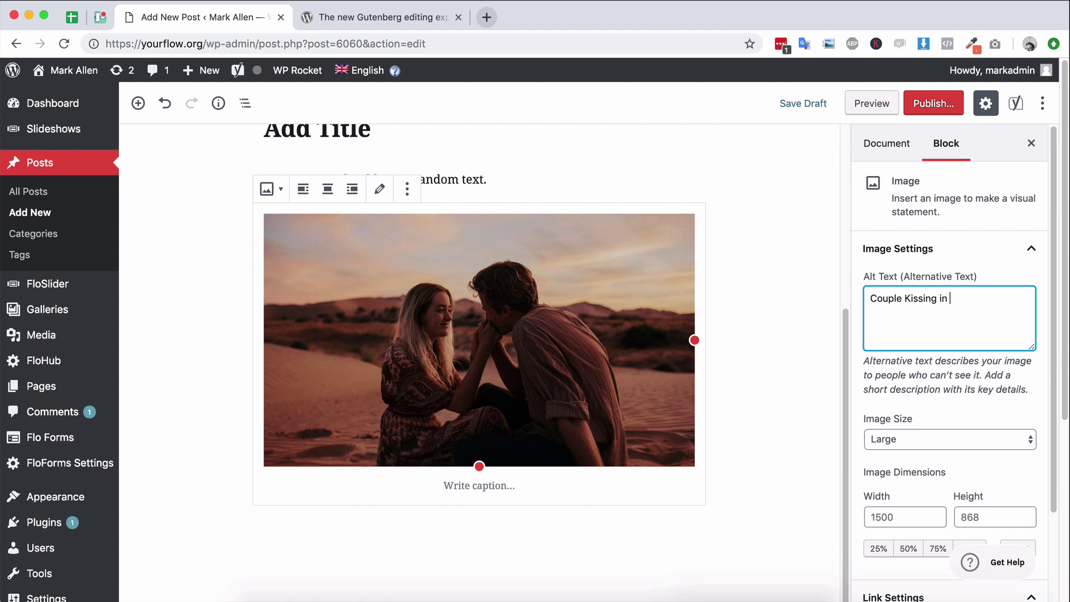
Step: Set the photo's image size to Full Size (1920 × 1111)
{"action": "left_click", "coordinate": [804, 326]}
{"action": "left_click", "coordinate": [615, 331]}
{"action": "left_click", "coordinate": [905, 438]}
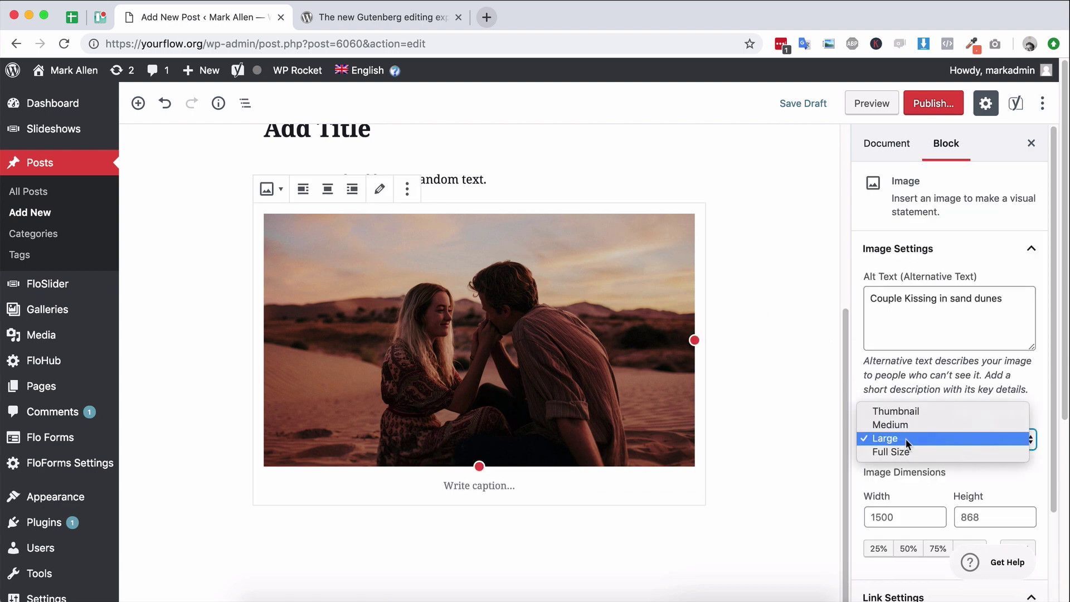
{"action": "left_click", "coordinate": [905, 446]}
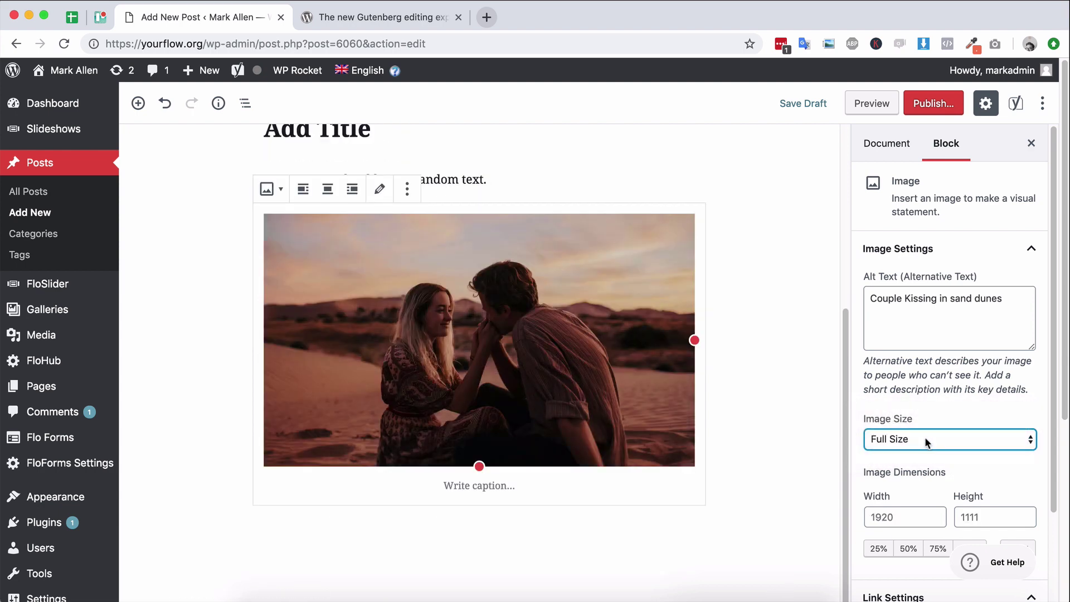
{"action": "left_click", "coordinate": [925, 436]}
Step: Keep Full Size as the image size and scroll the sidebar to Link Settings
{"action": "left_click", "coordinate": [929, 436]}
{"action": "scroll", "coordinate": [936, 434], "scroll_direction": "down", "scroll_amount": 3}
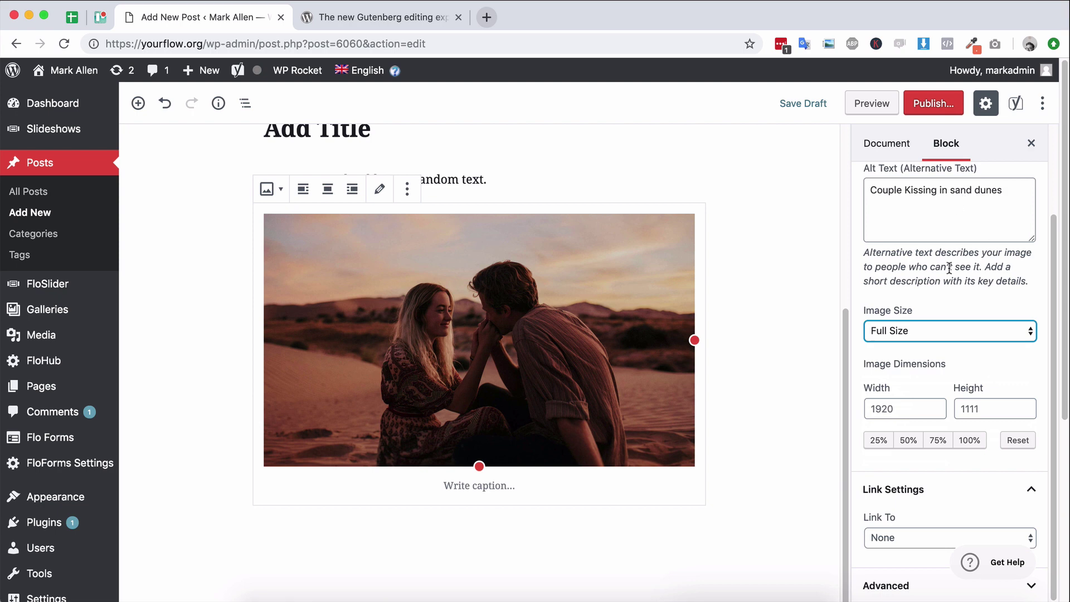
{"action": "scroll", "coordinate": [921, 396], "scroll_direction": "down", "scroll_amount": 5}
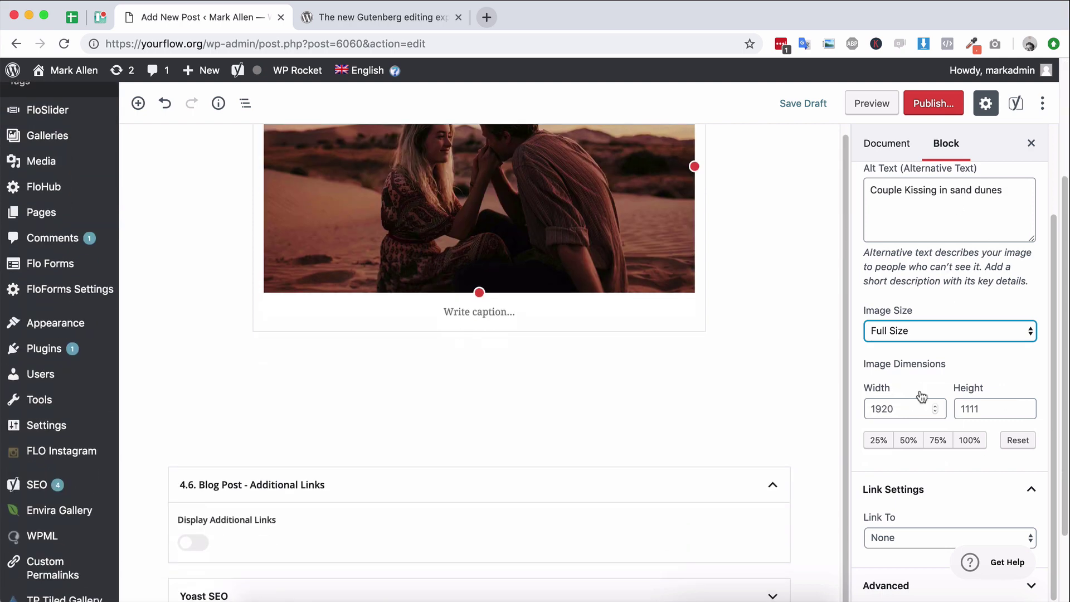
{"action": "scroll", "coordinate": [918, 492], "scroll_direction": "down", "scroll_amount": 1}
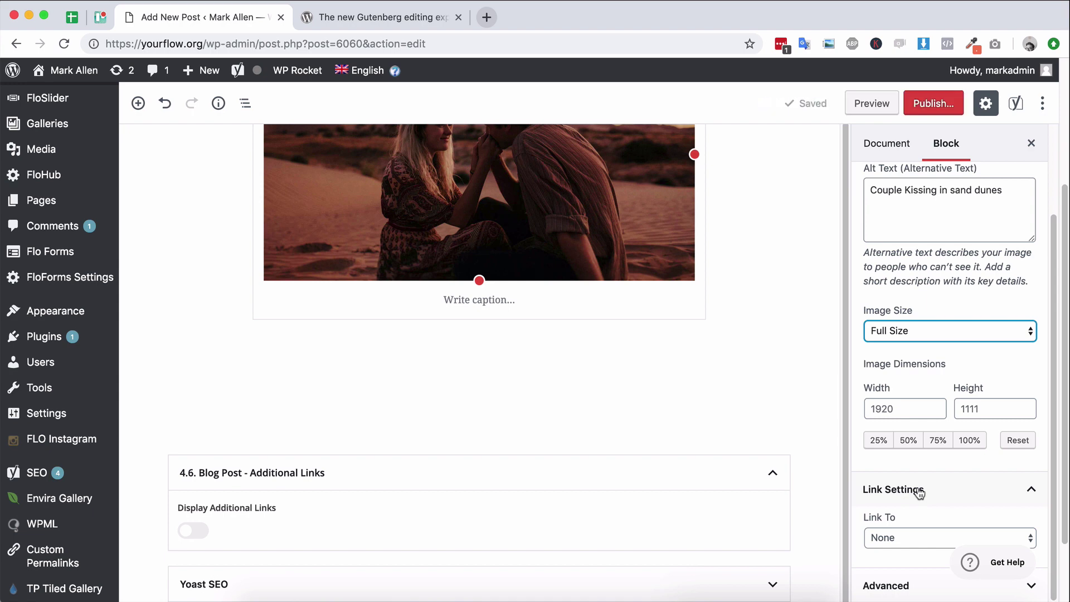
{"action": "scroll", "coordinate": [918, 492], "scroll_direction": "up", "scroll_amount": 5}
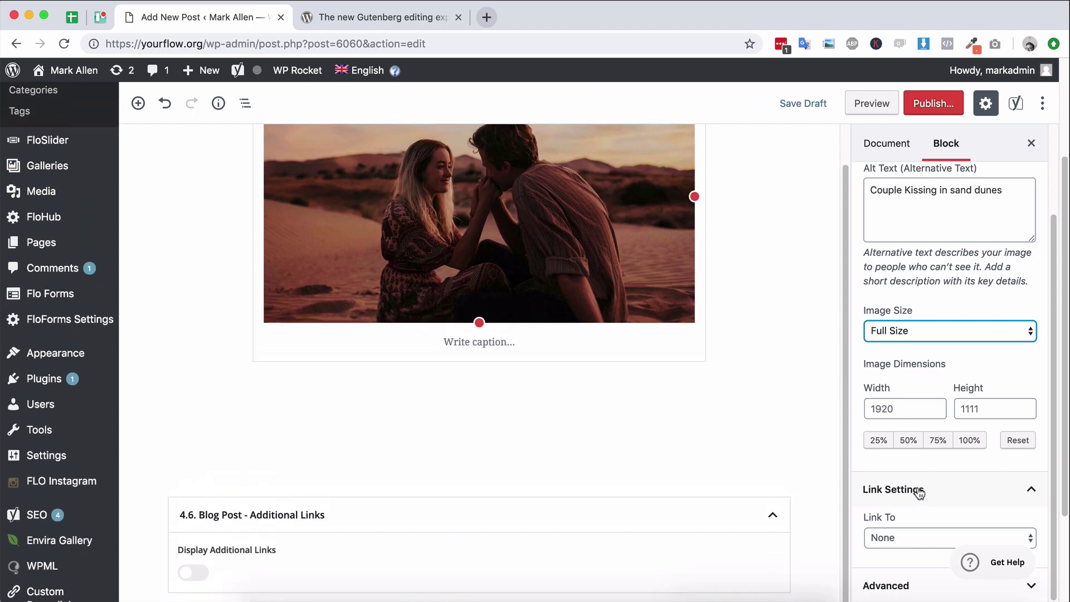
{"action": "scroll", "coordinate": [917, 515], "scroll_direction": "down", "scroll_amount": 2}
Step: Set the photo's Link To option to Custom URL, then deselect the image
{"action": "left_click", "coordinate": [915, 536]}
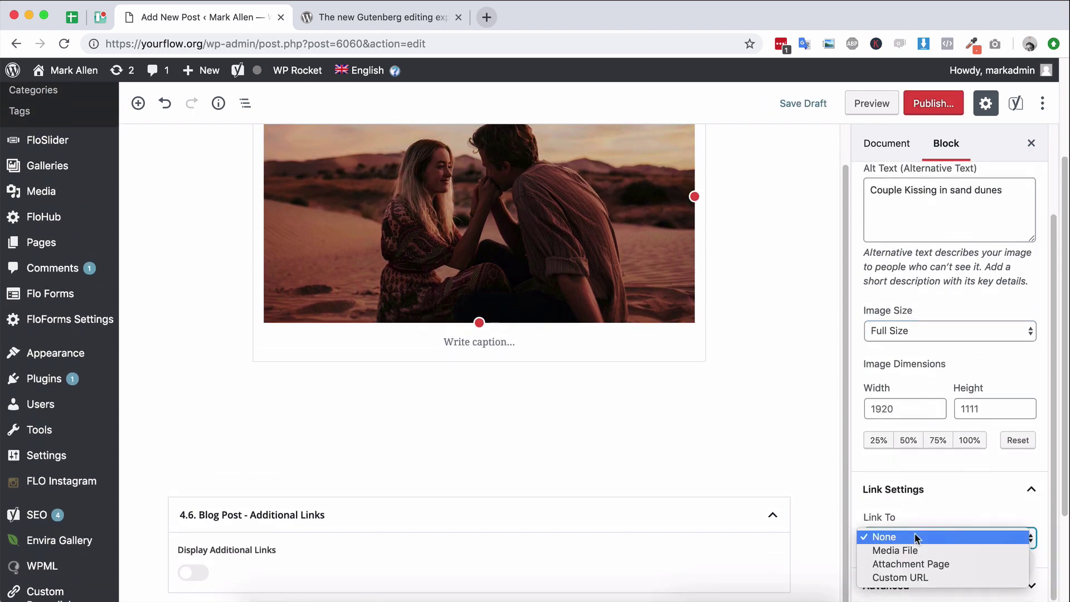
{"action": "left_click", "coordinate": [904, 577]}
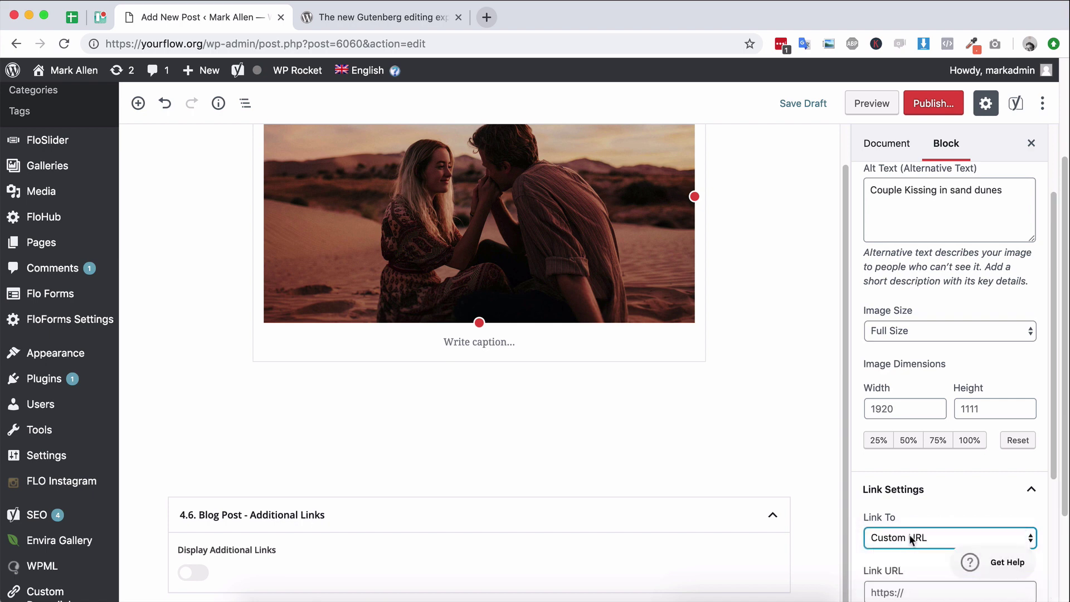
{"action": "scroll", "coordinate": [909, 534], "scroll_direction": "down", "scroll_amount": 1}
{"action": "scroll", "coordinate": [744, 385], "scroll_direction": "up", "scroll_amount": 2}
{"action": "left_click", "coordinate": [745, 385]}
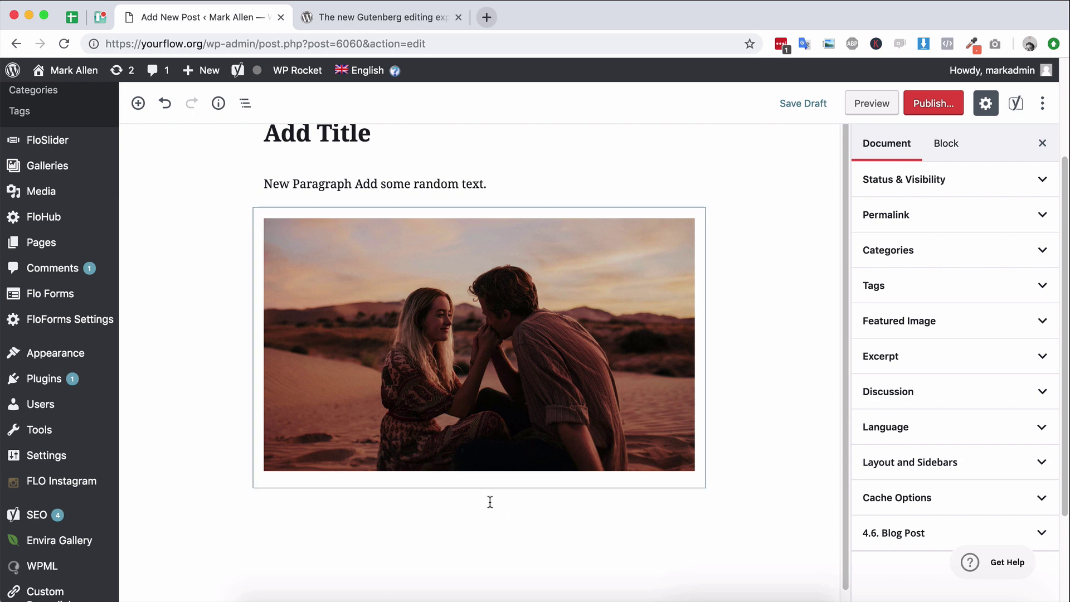
Step: Insert an image block below the desert photo holding flo-optimize-course-2.jpg, the selfie among statues
{"action": "left_click", "coordinate": [230, 511]}
{"action": "left_click", "coordinate": [359, 304]}
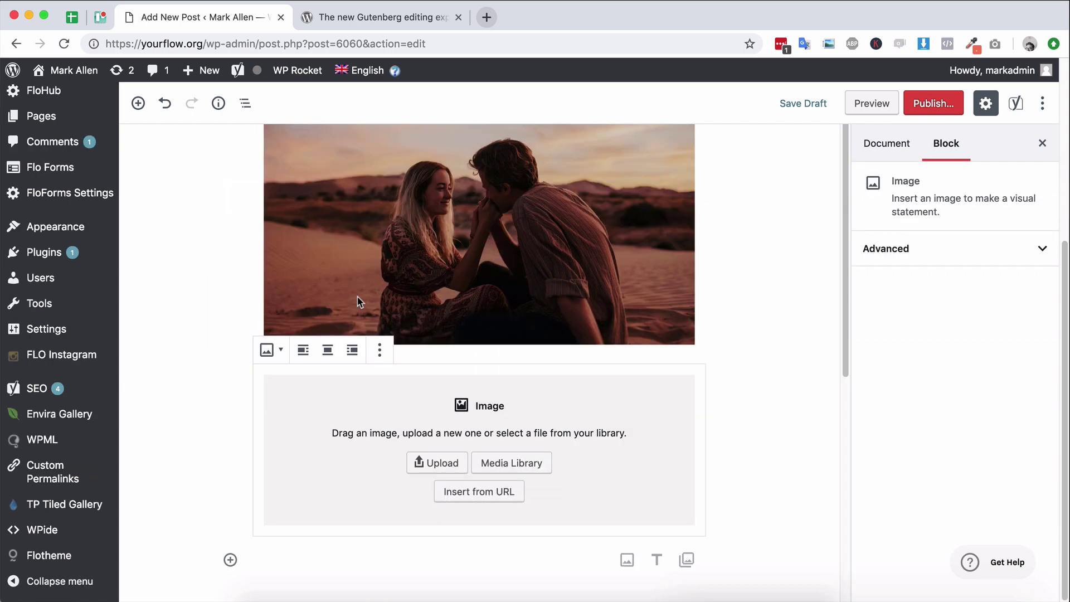
{"action": "scroll", "coordinate": [363, 306], "scroll_direction": "down", "scroll_amount": 5}
{"action": "scroll", "coordinate": [485, 452], "scroll_direction": "up", "scroll_amount": 5}
{"action": "scroll", "coordinate": [540, 365], "scroll_direction": "down", "scroll_amount": 1}
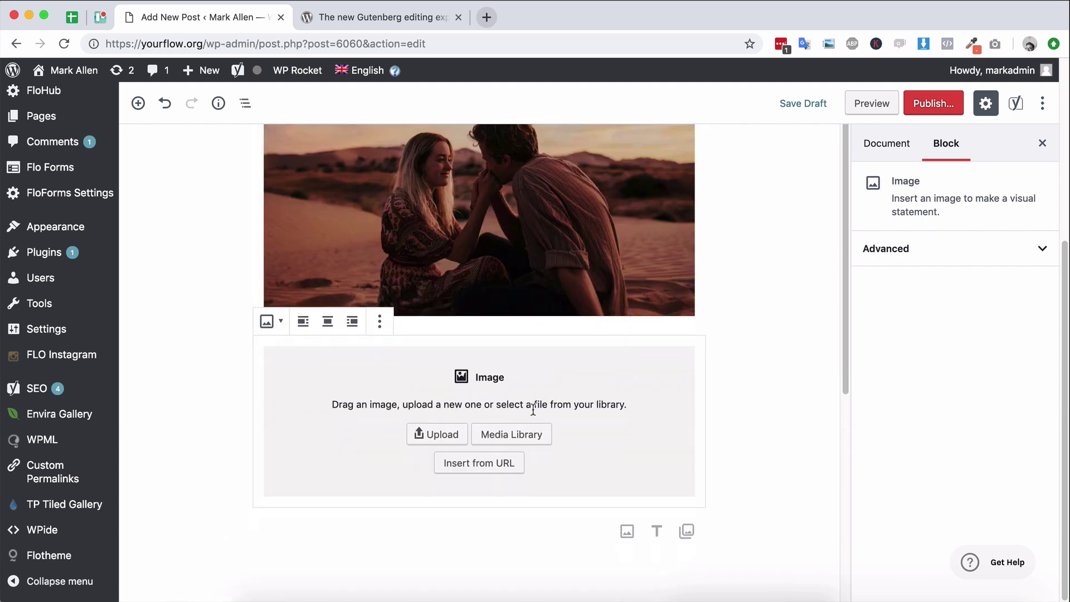
{"action": "left_click", "coordinate": [515, 435]}
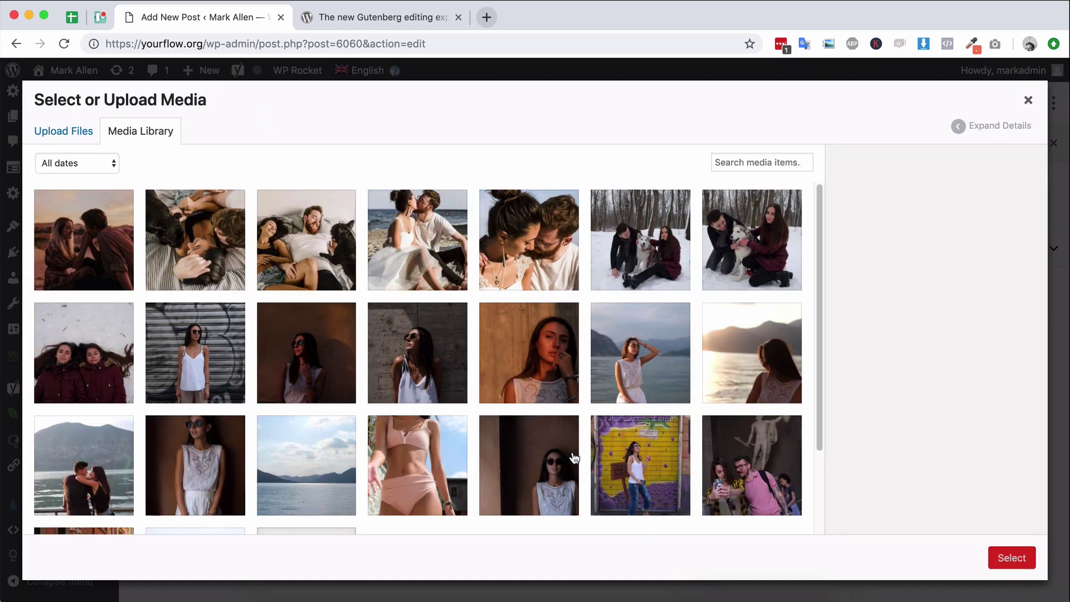
{"action": "left_click", "coordinate": [563, 474]}
{"action": "left_click", "coordinate": [746, 483]}
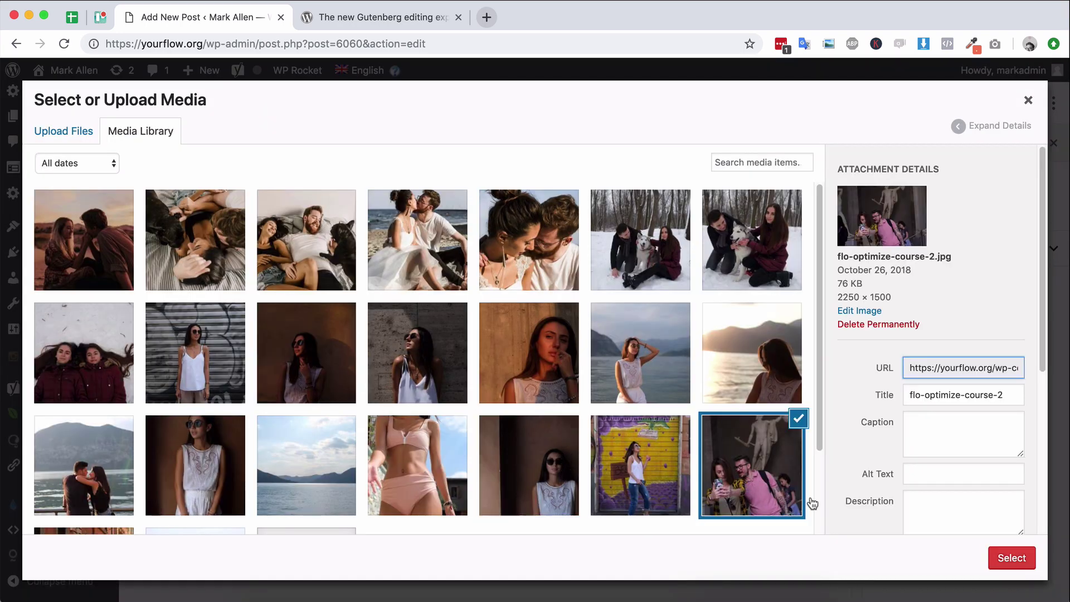
{"action": "left_click", "coordinate": [1009, 557]}
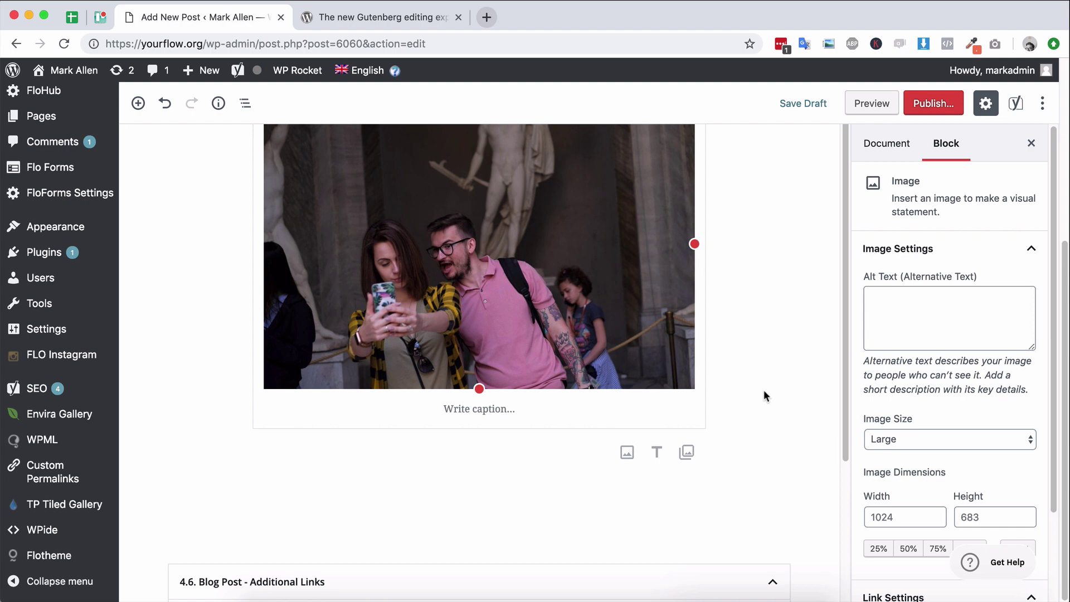
Step: Add an empty gallery block below the selfie image and browse the Media Library
{"action": "mouse_move", "coordinate": [344, 442]}
{"action": "left_click", "coordinate": [230, 452]}
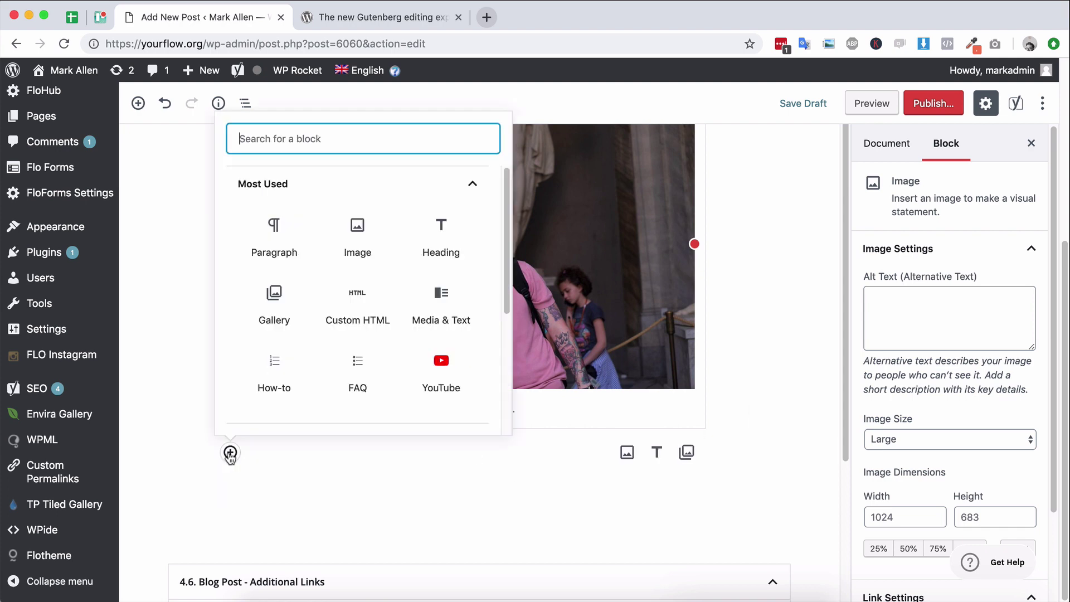
{"action": "left_click", "coordinate": [271, 306]}
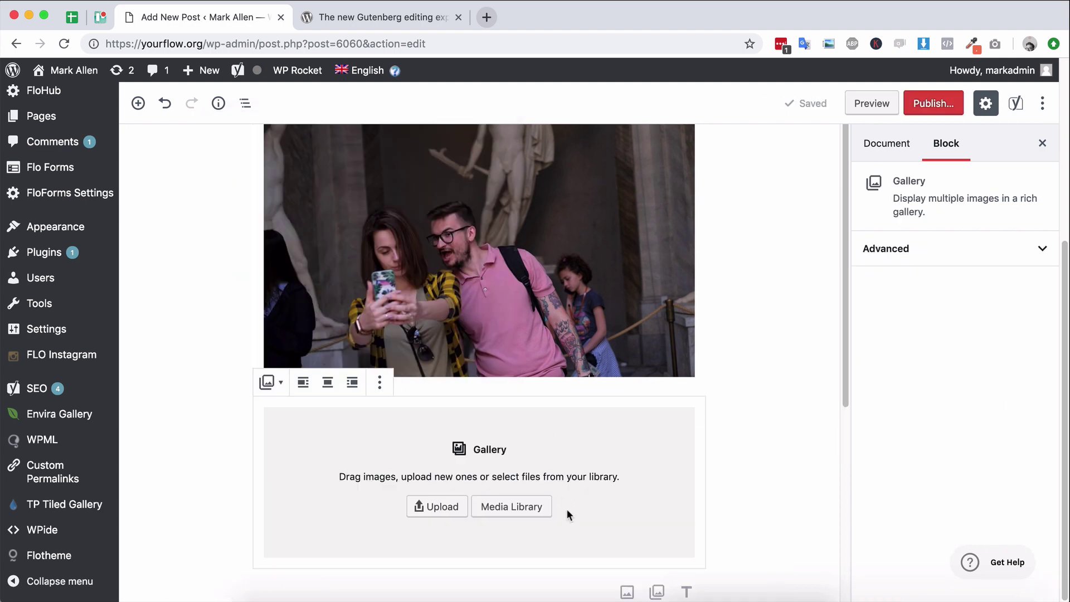
{"action": "left_click", "coordinate": [529, 507]}
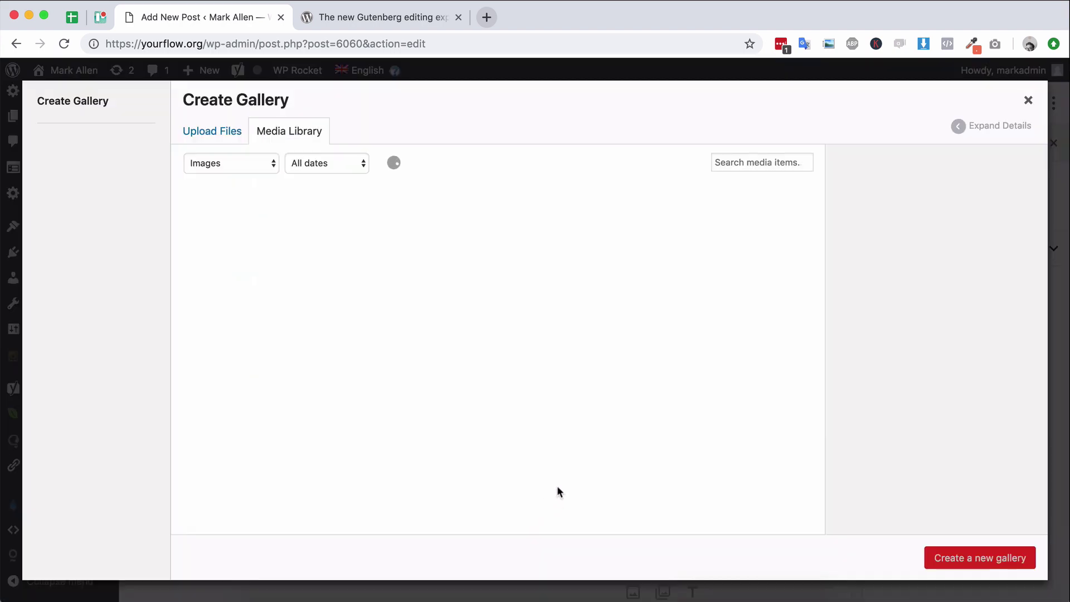
Step: Create a gallery from seven photos: snow, husky, lake, sunset, rocky coast and street crowd
{"action": "left_click", "coordinate": [346, 354]}
{"action": "left_click", "coordinate": [241, 329]}
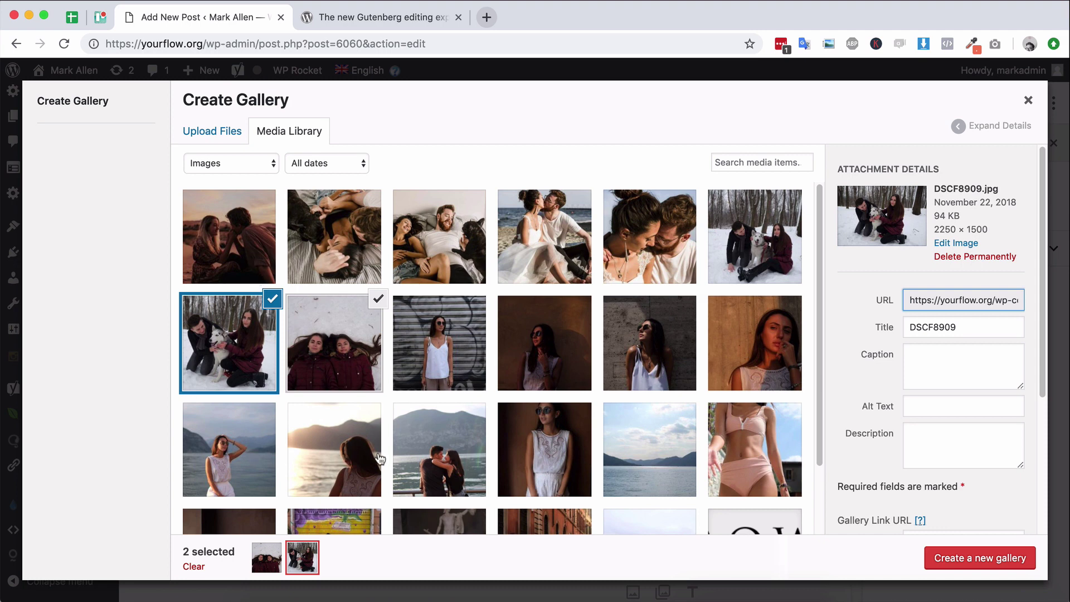
{"action": "left_click", "coordinate": [663, 460]}
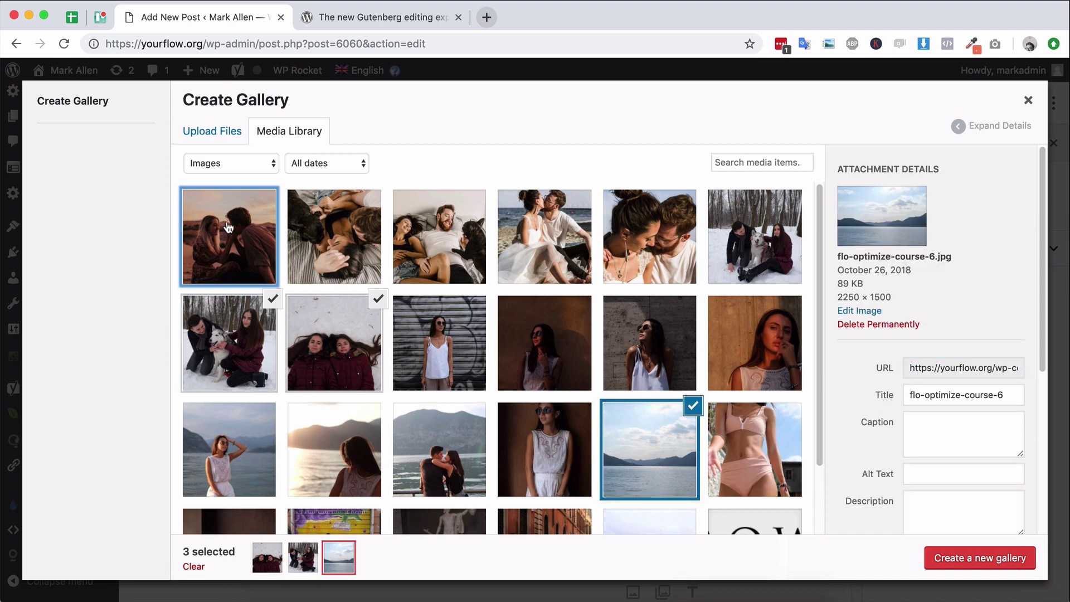
{"action": "left_click", "coordinate": [229, 228]}
{"action": "left_click", "coordinate": [759, 251]}
{"action": "scroll", "coordinate": [706, 342], "scroll_direction": "down", "scroll_amount": 2}
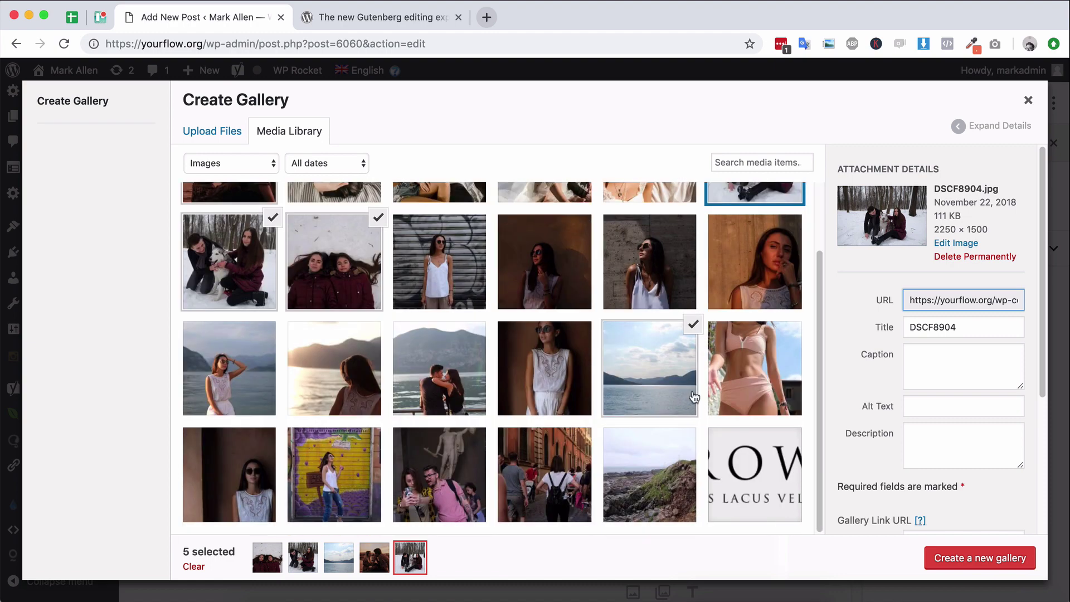
{"action": "left_click", "coordinate": [646, 463]}
{"action": "left_click", "coordinate": [565, 479]}
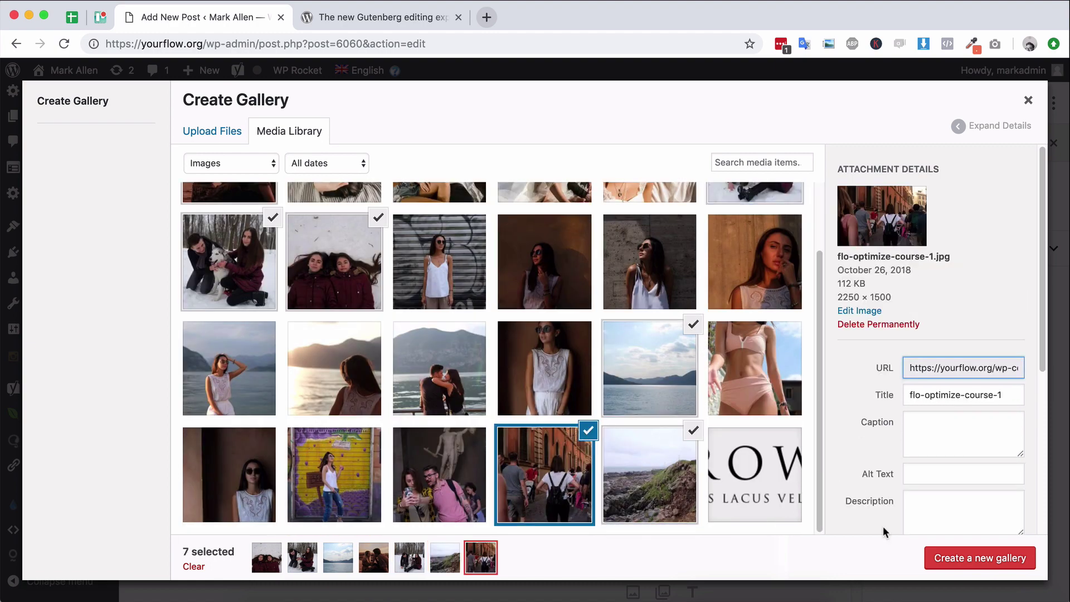
{"action": "left_click", "coordinate": [957, 560]}
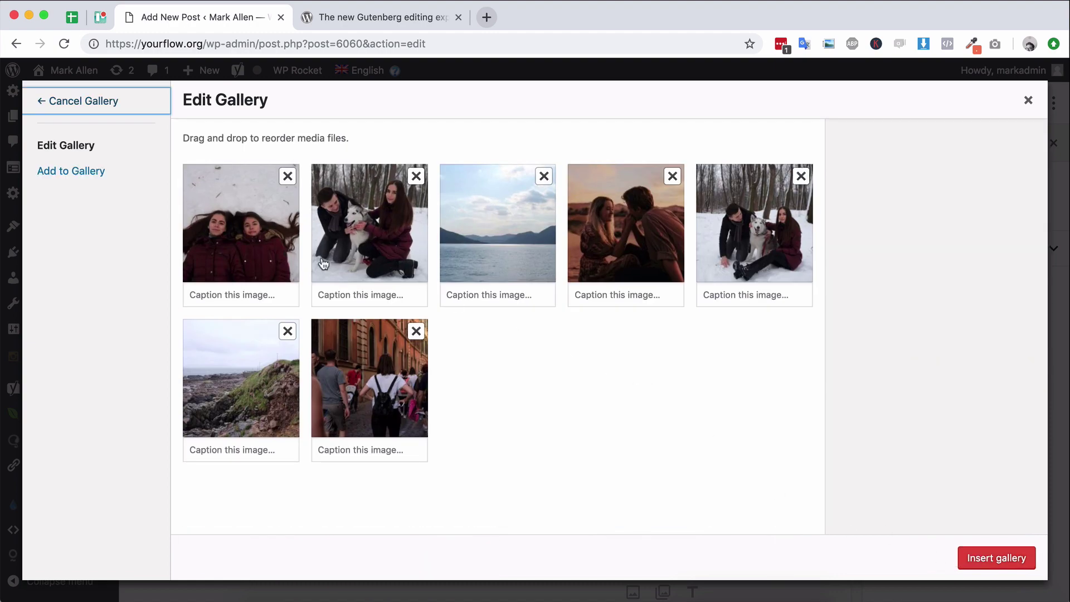
Step: Drag a gallery photo to reorder it and inspect alt text for two snow photos
{"action": "left_click_drag", "start_coordinate": [272, 239], "coordinate": [256, 292]}
{"action": "left_click", "coordinate": [255, 240]}
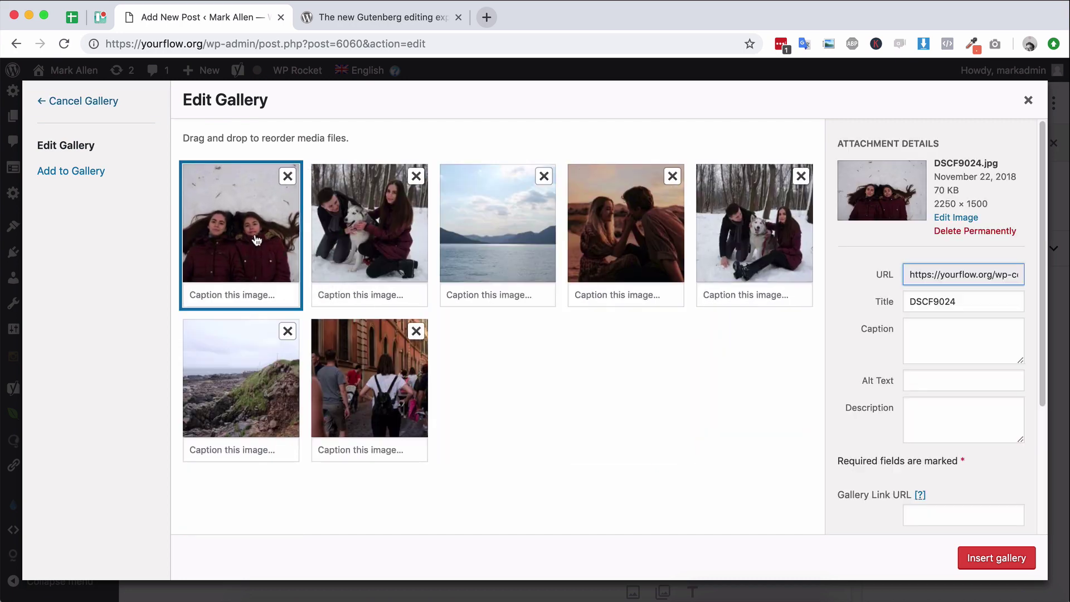
{"action": "left_click", "coordinate": [935, 378]}
{"action": "left_click", "coordinate": [375, 249]}
{"action": "left_click", "coordinate": [970, 383]}
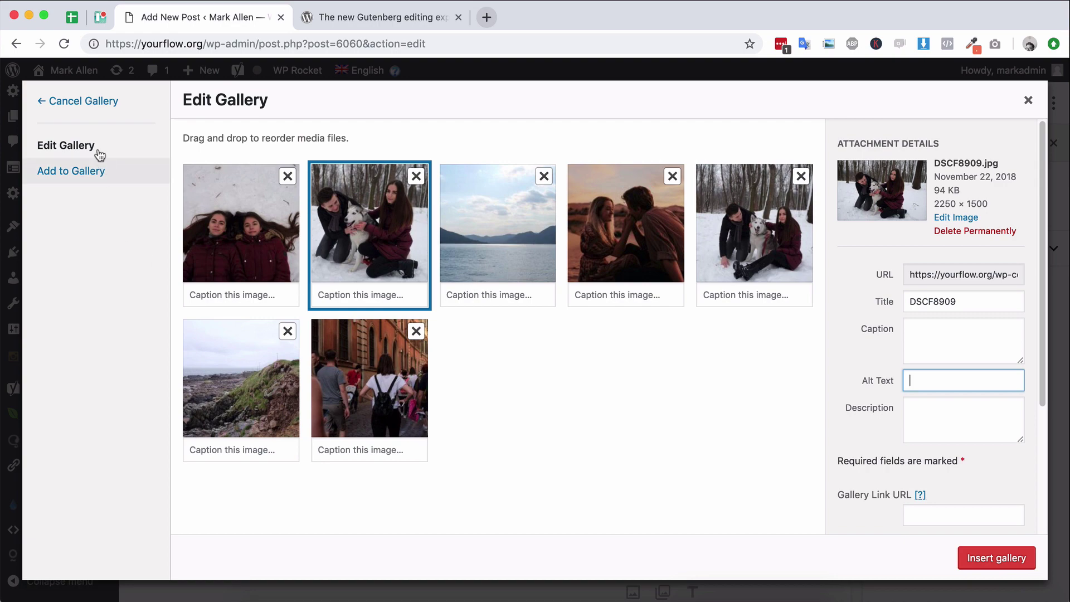
{"action": "left_click", "coordinate": [977, 563]}
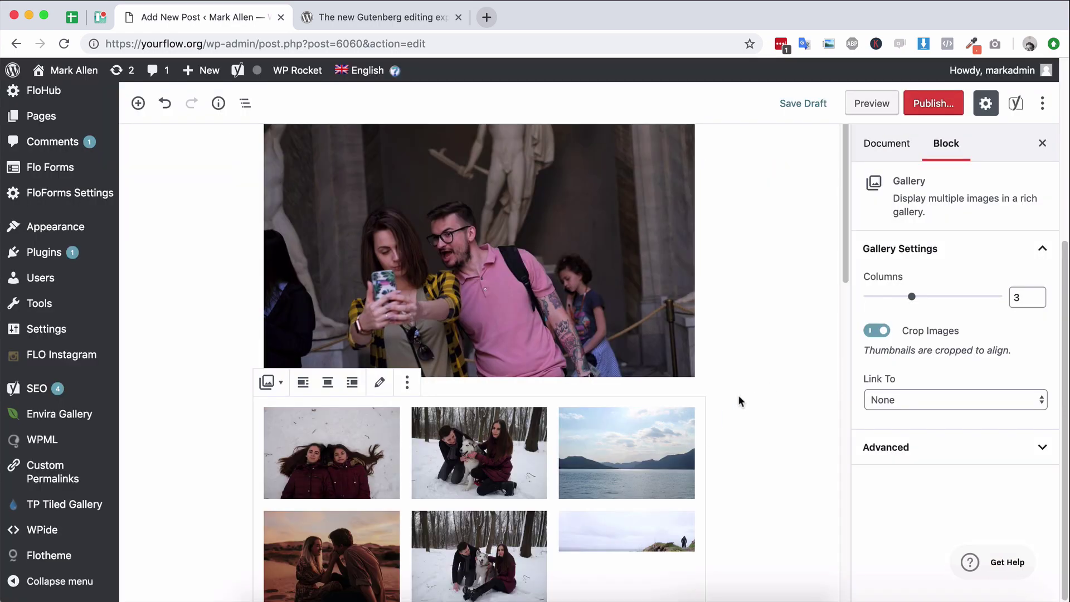
{"action": "scroll", "coordinate": [808, 335], "scroll_direction": "down", "scroll_amount": 5}
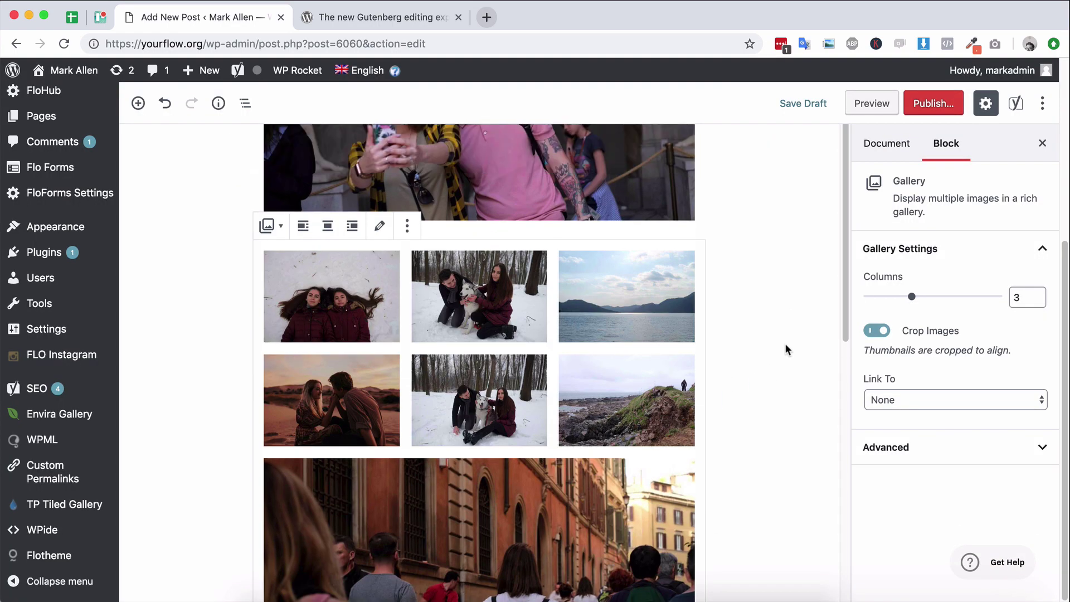
{"action": "scroll", "coordinate": [786, 346], "scroll_direction": "down", "scroll_amount": 3}
{"action": "scroll", "coordinate": [785, 347], "scroll_direction": "up", "scroll_amount": 6}
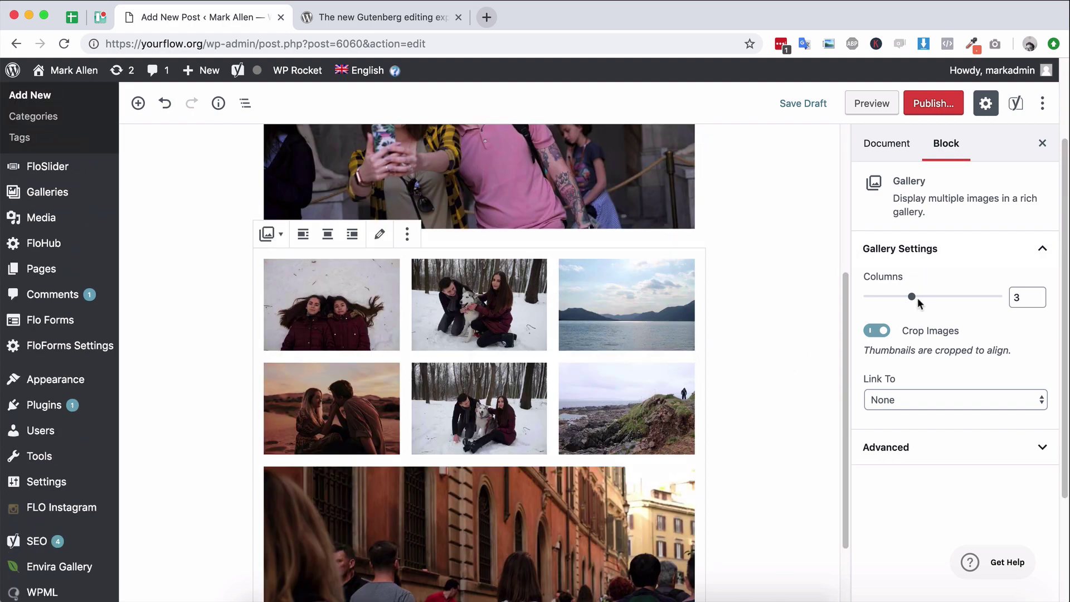
{"action": "left_click_drag", "start_coordinate": [912, 297], "coordinate": [867, 301]}
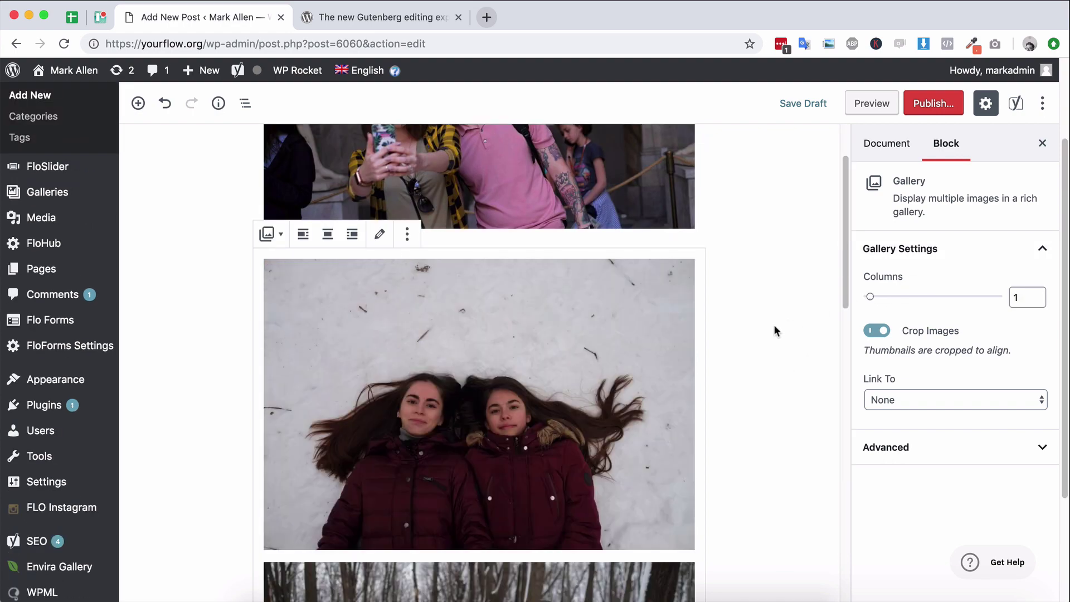
{"action": "left_click", "coordinate": [874, 332]}
{"action": "left_click", "coordinate": [876, 332]}
{"action": "scroll", "coordinate": [816, 332], "scroll_direction": "down", "scroll_amount": 3}
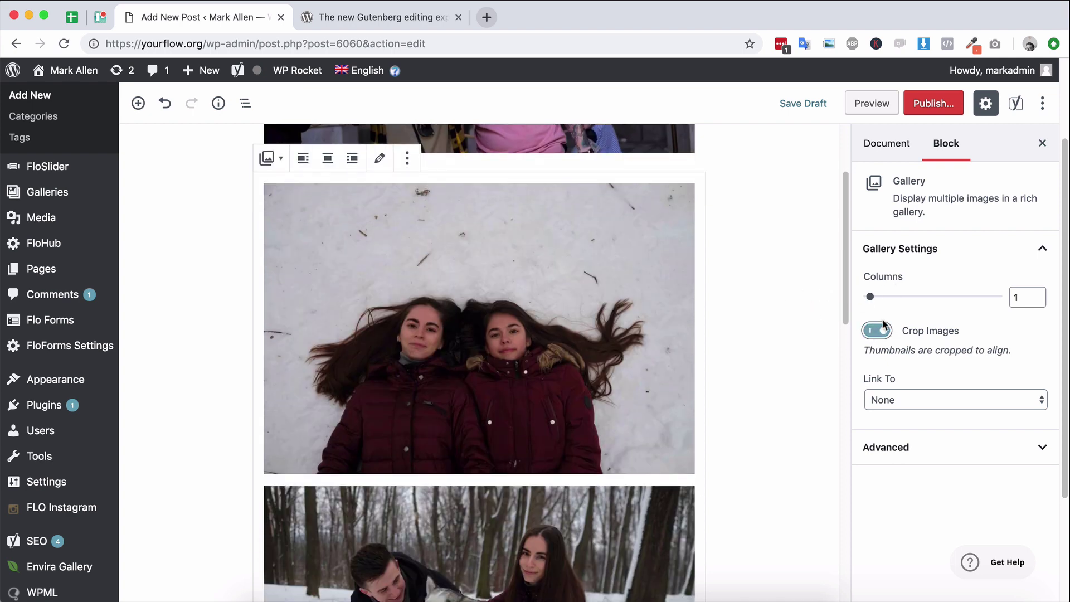
{"action": "left_click", "coordinate": [880, 333]}
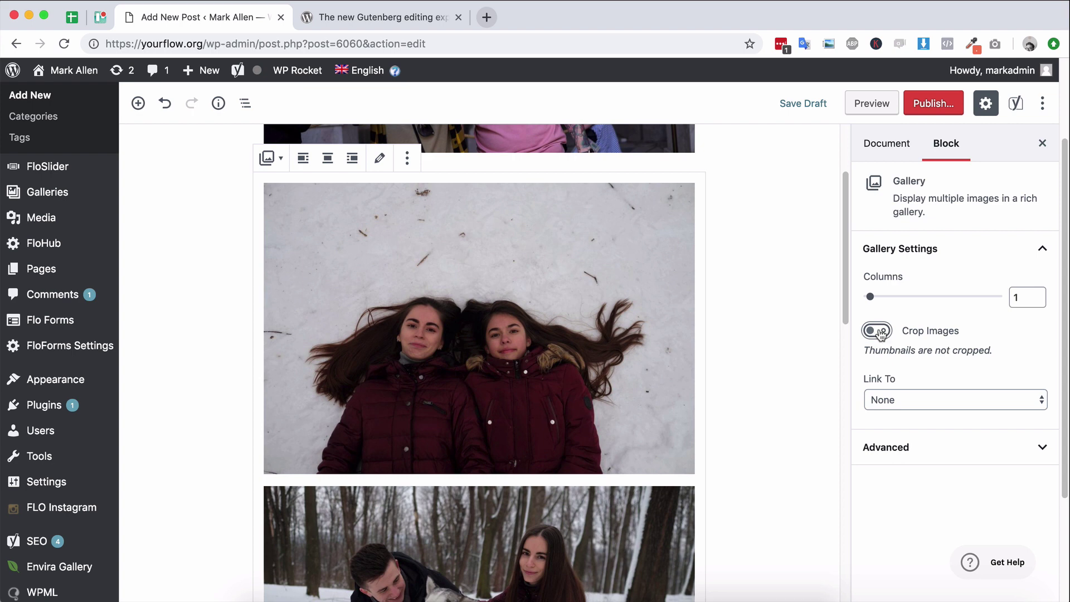
{"action": "left_click_drag", "start_coordinate": [869, 296], "coordinate": [892, 299]}
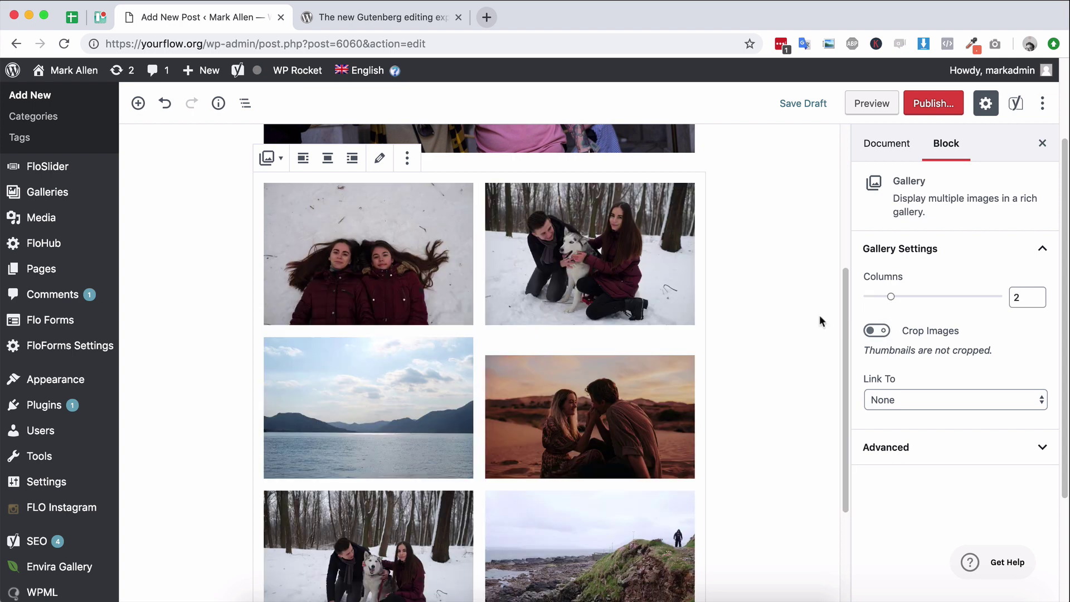
{"action": "left_click", "coordinate": [876, 331]}
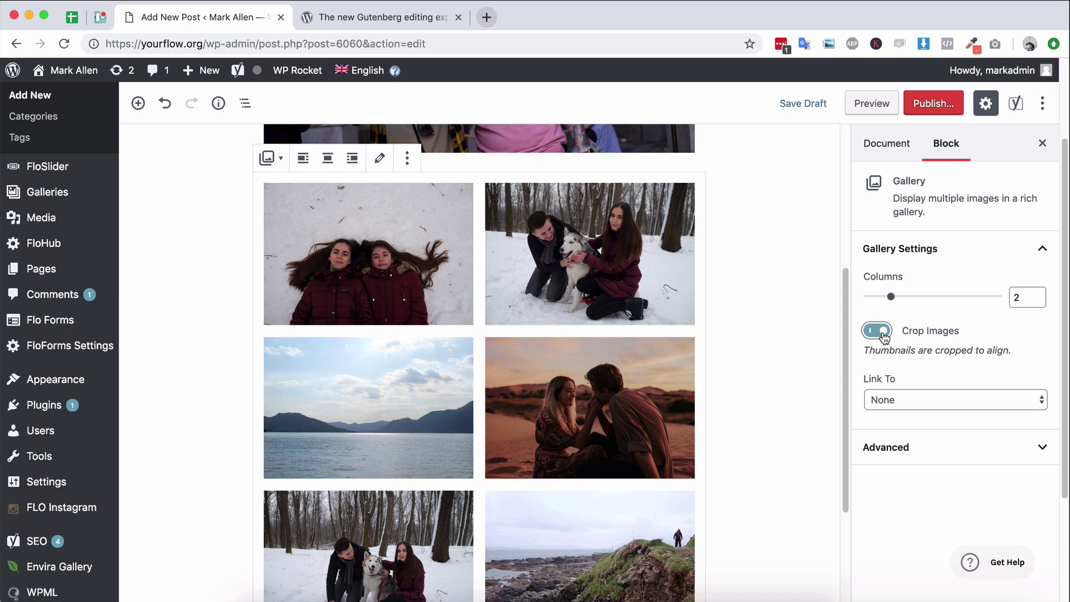
{"action": "left_click", "coordinate": [877, 330]}
{"action": "left_click_drag", "start_coordinate": [890, 297], "coordinate": [869, 299]}
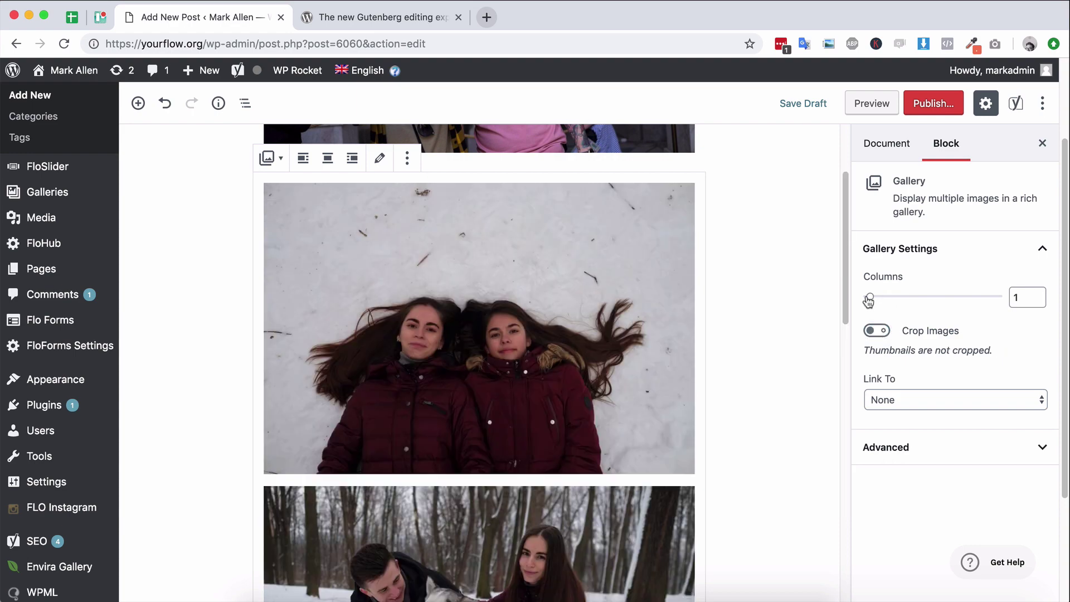
{"action": "left_click", "coordinate": [877, 331]}
{"action": "left_click", "coordinate": [876, 331]}
{"action": "scroll", "coordinate": [644, 393], "scroll_direction": "down", "scroll_amount": 10}
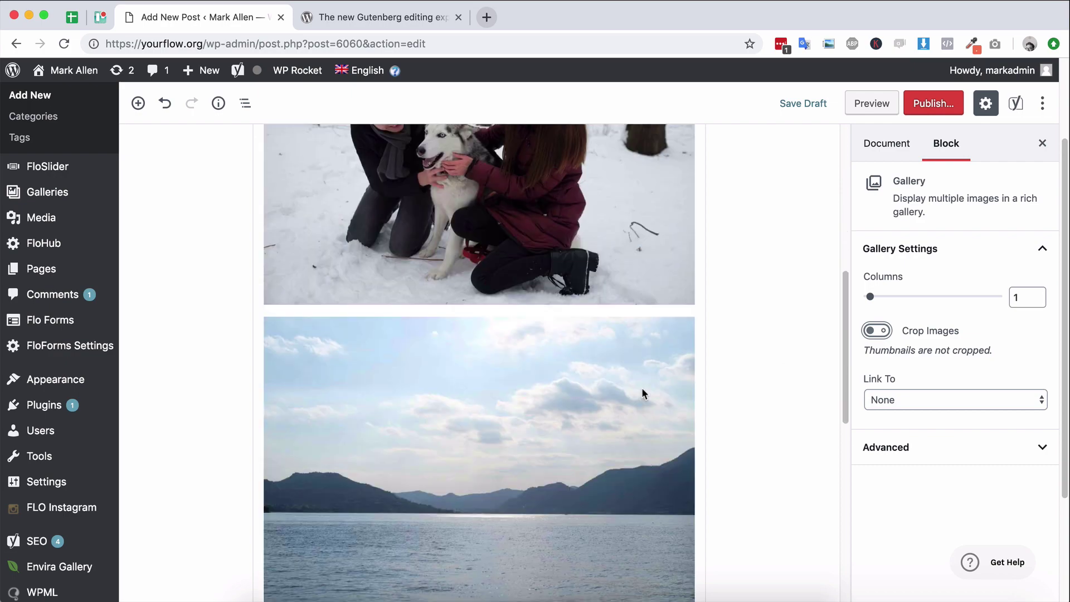
{"action": "scroll", "coordinate": [644, 393], "scroll_direction": "down", "scroll_amount": 20}
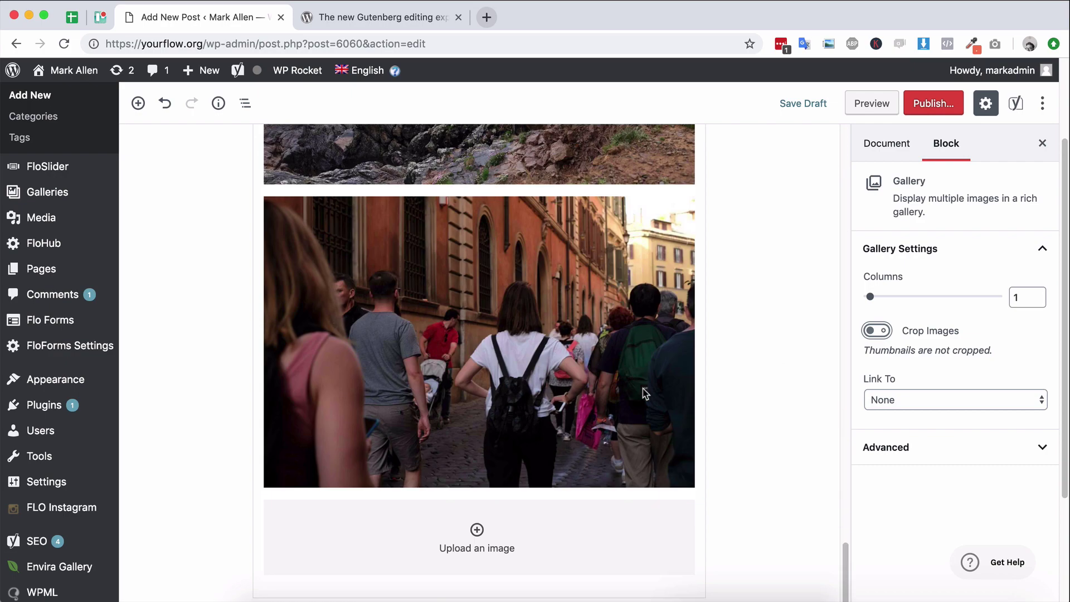
{"action": "scroll", "coordinate": [645, 394], "scroll_direction": "up", "scroll_amount": 20}
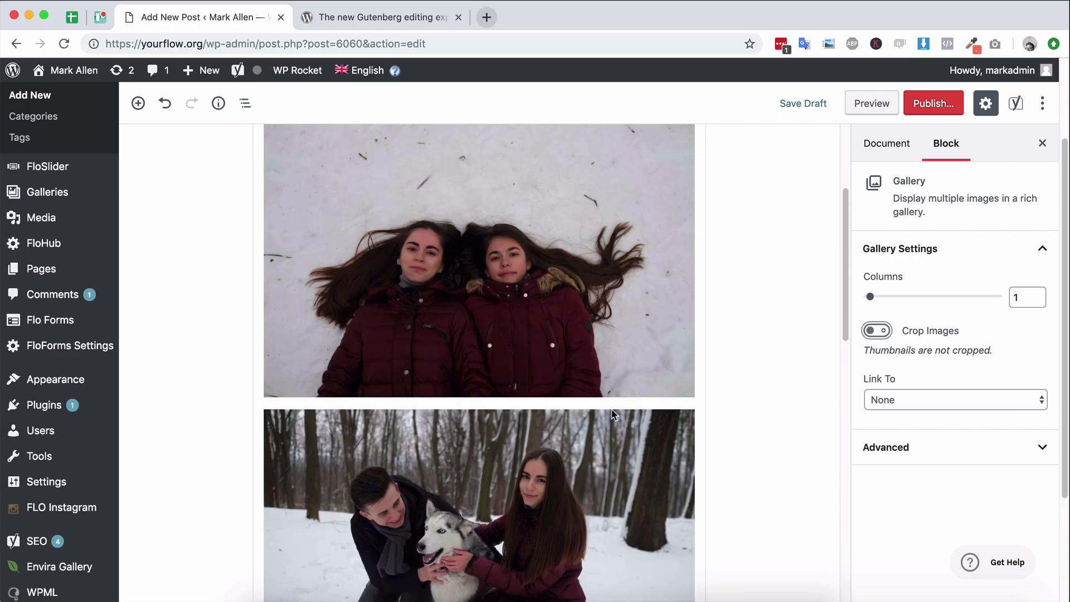
{"action": "left_click", "coordinate": [591, 392]}
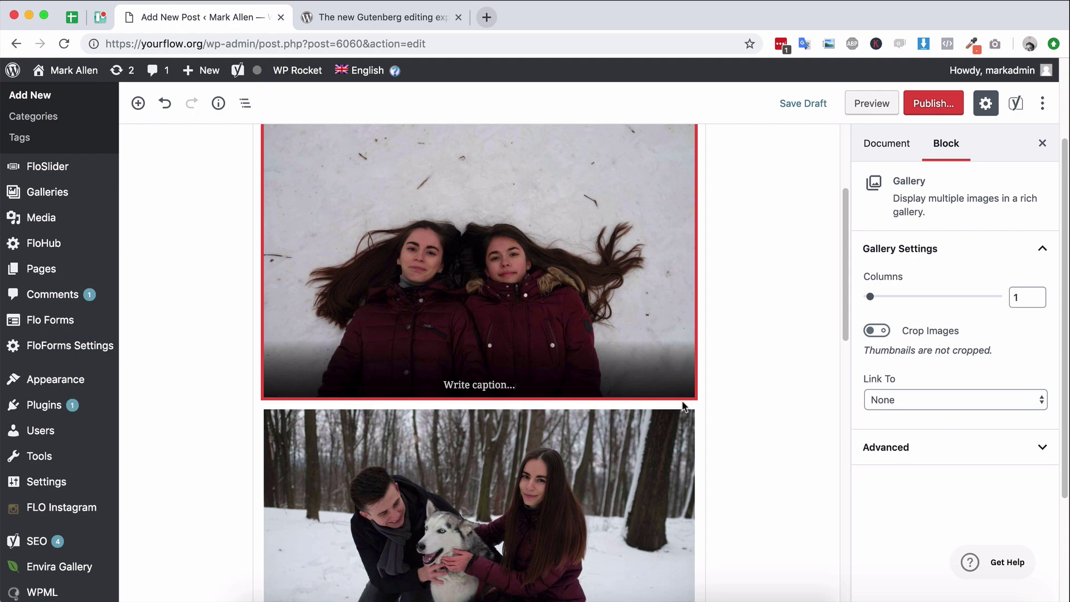
{"action": "scroll", "coordinate": [744, 383], "scroll_direction": "up", "scroll_amount": 6}
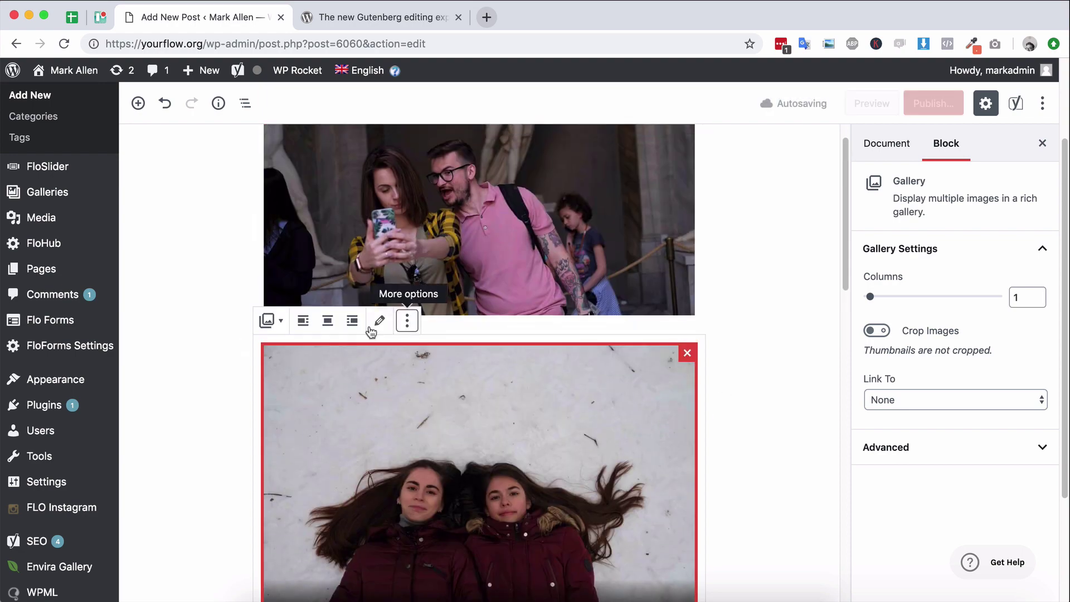
{"action": "left_click", "coordinate": [269, 320]}
{"action": "left_click", "coordinate": [269, 321]}
{"action": "left_click", "coordinate": [720, 273]}
{"action": "scroll", "coordinate": [720, 273], "scroll_direction": "down", "scroll_amount": 3}
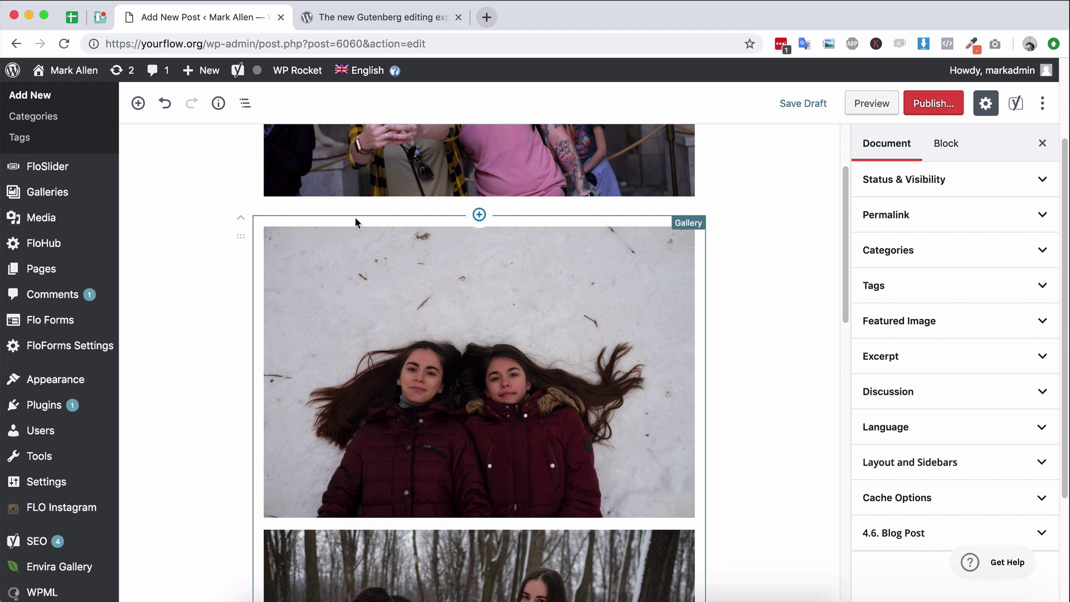
Step: Add the doorway sunglasses portrait, sunset lake photo and dark sunglasses portrait to the gallery
{"action": "left_click", "coordinate": [276, 228]}
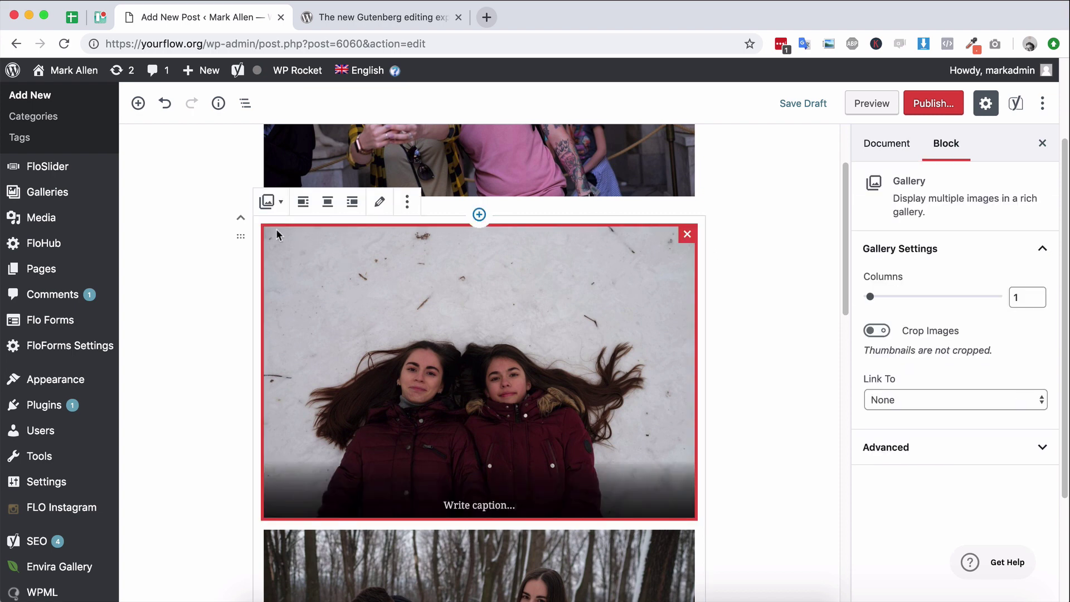
{"action": "left_click", "coordinate": [379, 202]}
{"action": "left_click", "coordinate": [78, 171]}
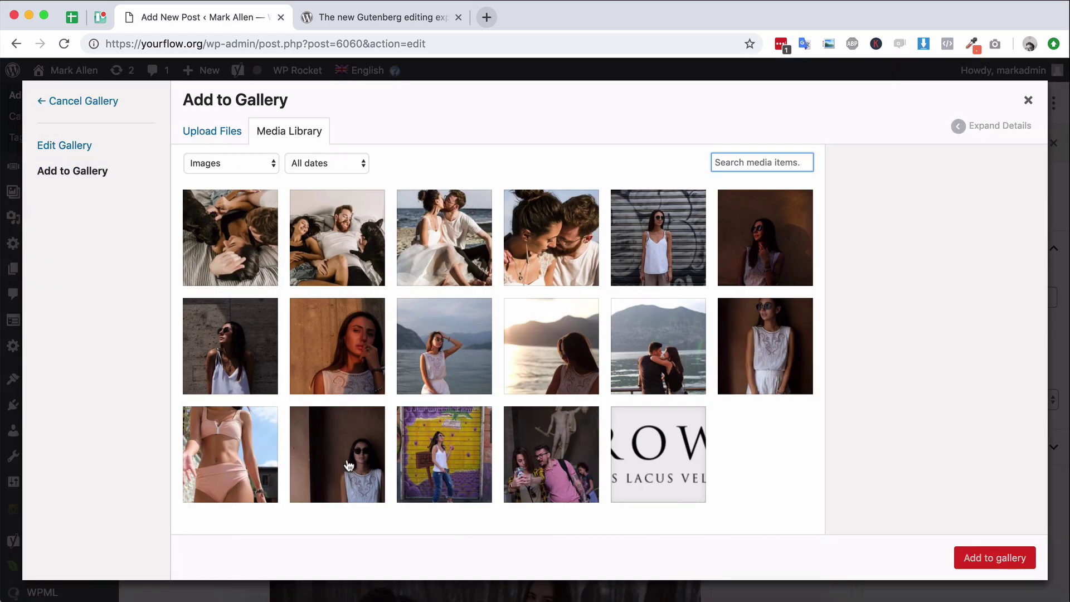
{"action": "left_click", "coordinate": [361, 468]}
{"action": "left_click", "coordinate": [589, 360]}
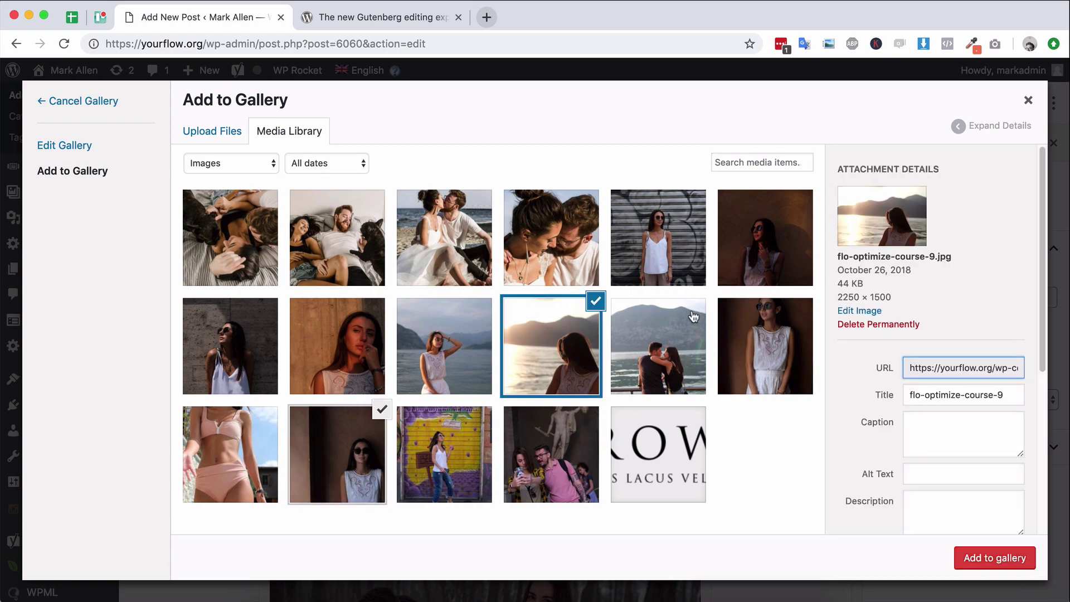
{"action": "left_click", "coordinate": [741, 259]}
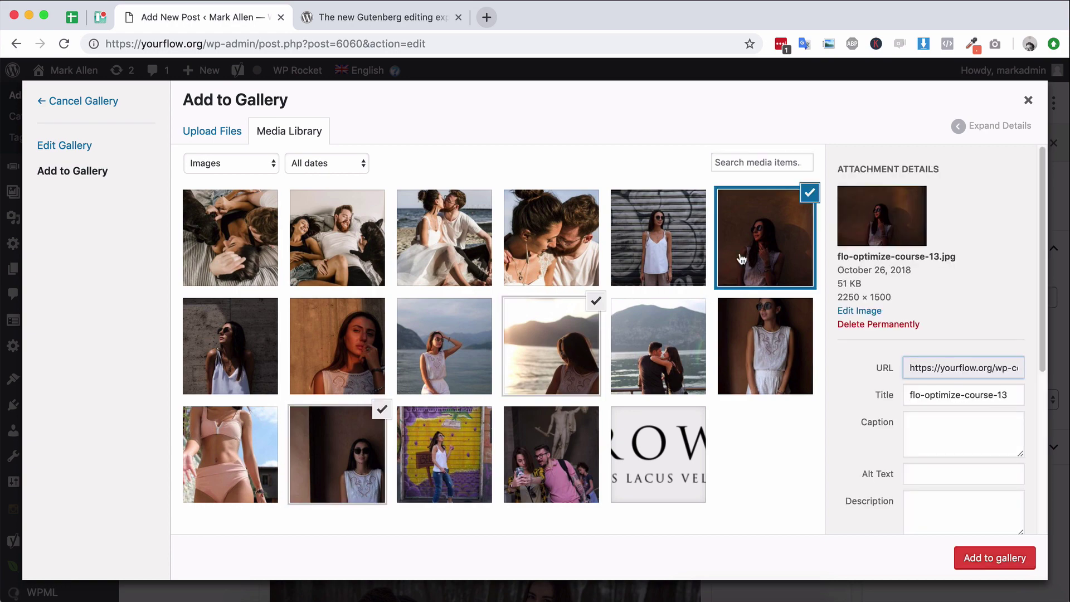
{"action": "left_click", "coordinate": [991, 557]}
Step: Move one photo toward the gallery's start and apply the updated ten-photo gallery
{"action": "left_click_drag", "start_coordinate": [747, 390], "coordinate": [383, 235]}
{"action": "left_click", "coordinate": [986, 559]}
{"action": "scroll", "coordinate": [576, 390], "scroll_direction": "down", "scroll_amount": 15}
{"action": "scroll", "coordinate": [574, 388], "scroll_direction": "down", "scroll_amount": 20}
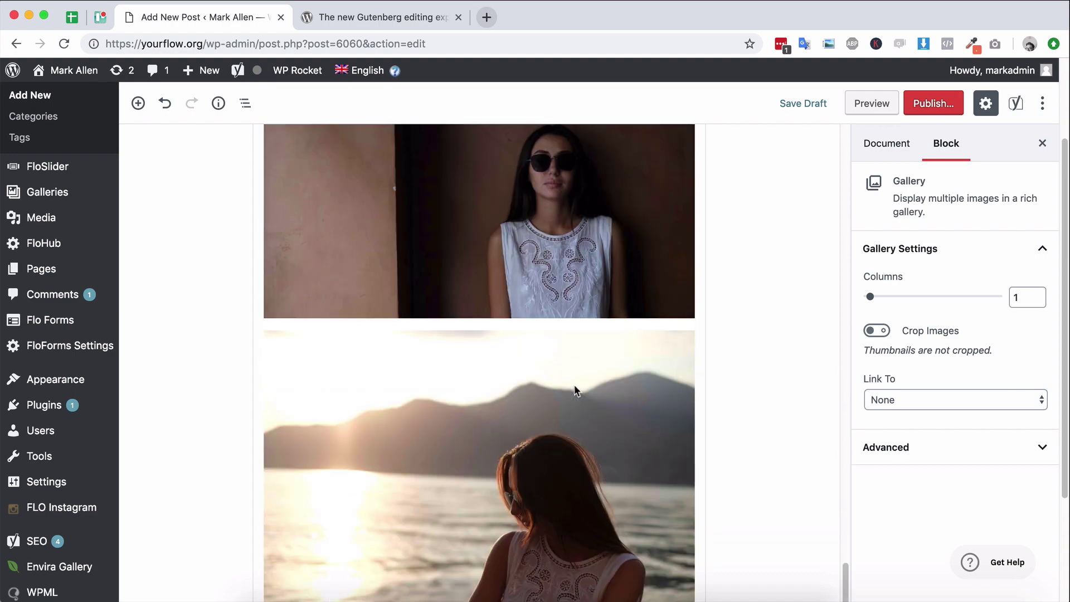
Step: Add a paragraph below the gallery reading 'add some text.' followed by a new empty block
{"action": "scroll", "coordinate": [573, 390], "scroll_direction": "down", "scroll_amount": 5}
{"action": "left_click", "coordinate": [717, 389]}
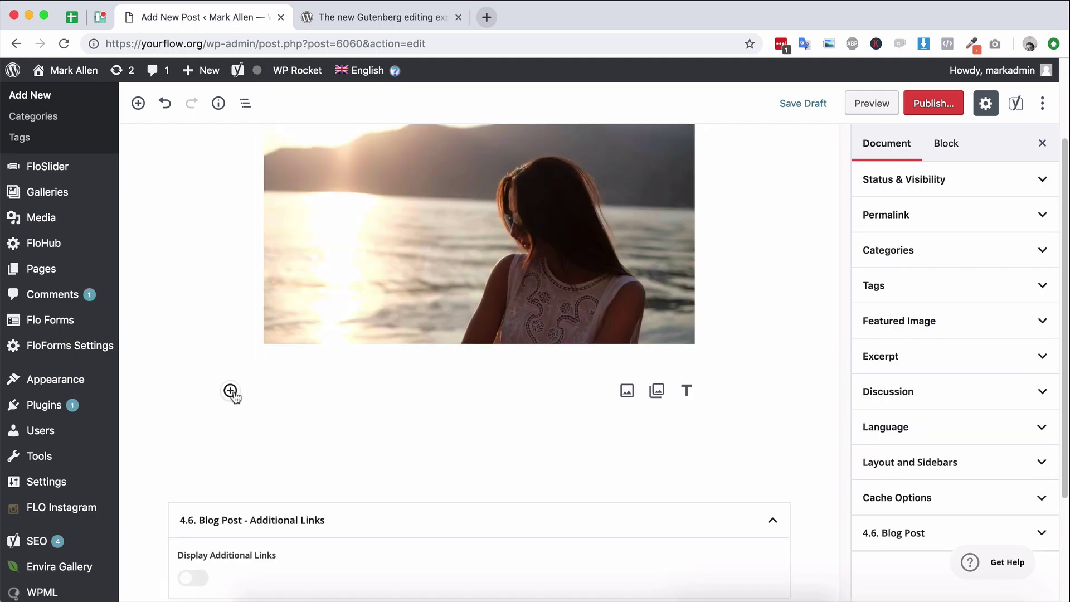
{"action": "left_click", "coordinate": [230, 390]}
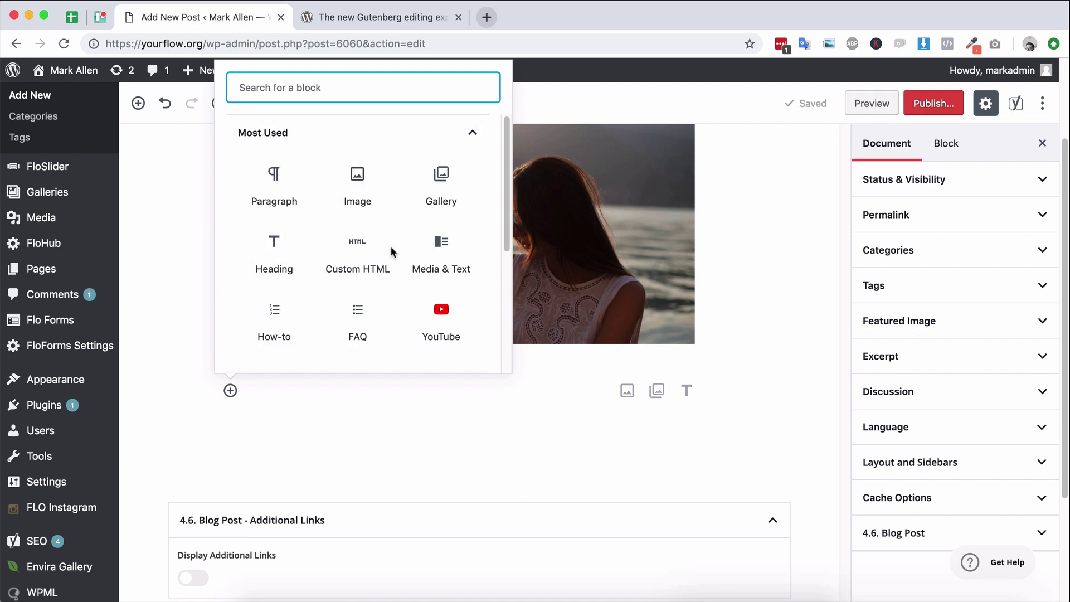
{"action": "type", "text": "te"}
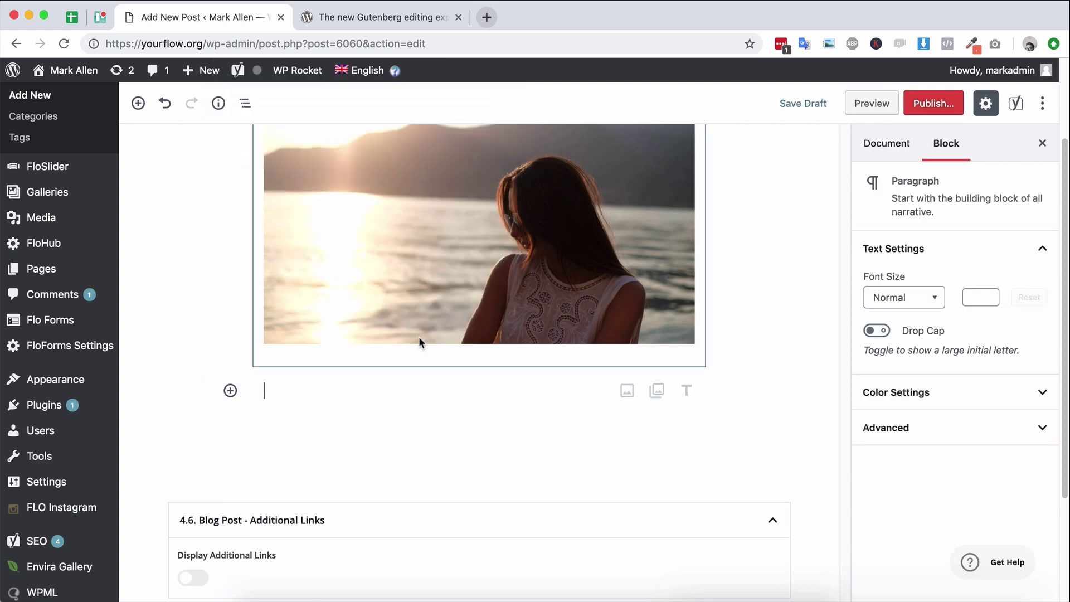
{"action": "type", "text": "add some text."}
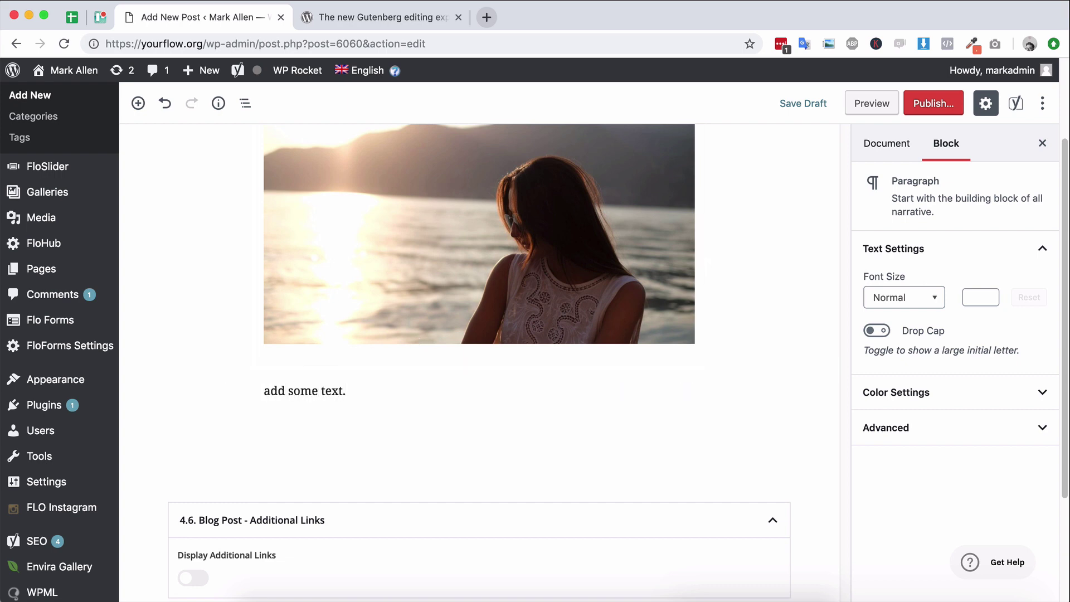
{"action": "key", "text": "Return"}
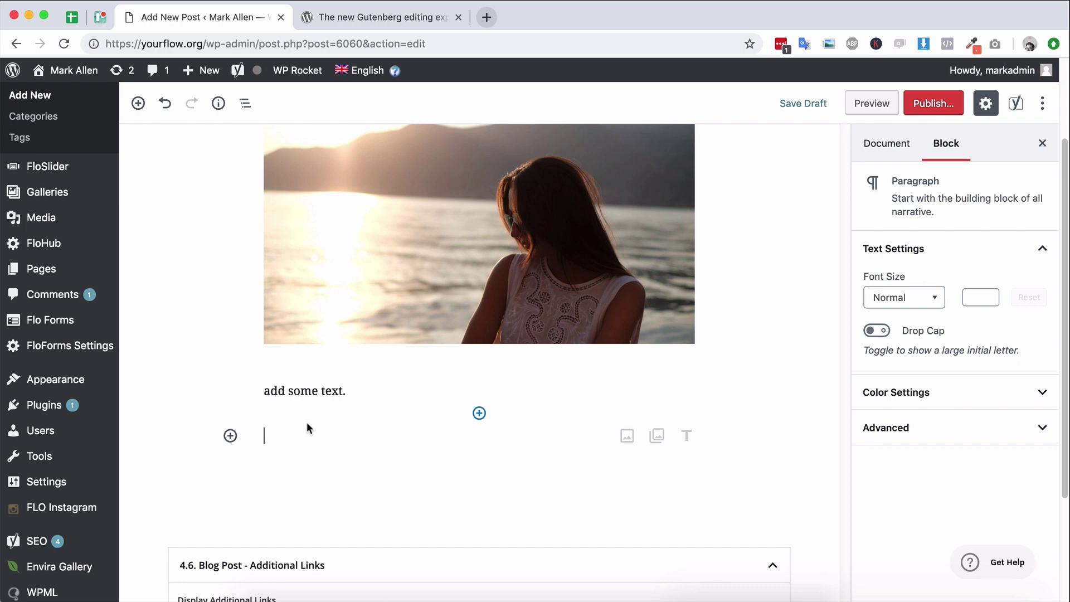
Step: Browse the Embeds block list and insert a YouTube embed block below the paragraph
{"action": "left_click", "coordinate": [230, 435]}
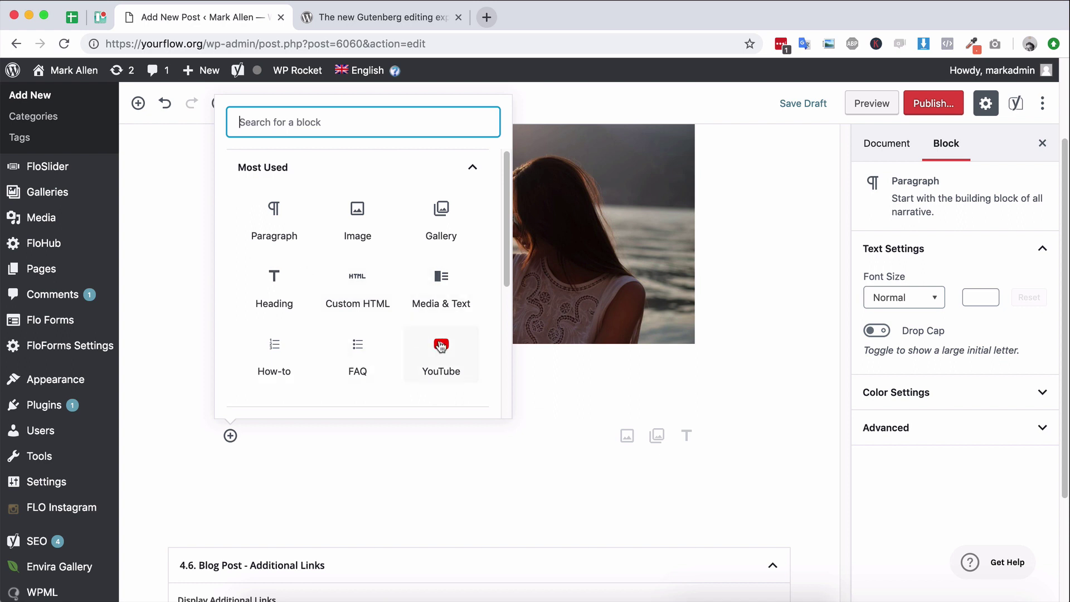
{"action": "scroll", "coordinate": [441, 346], "scroll_direction": "down", "scroll_amount": 5}
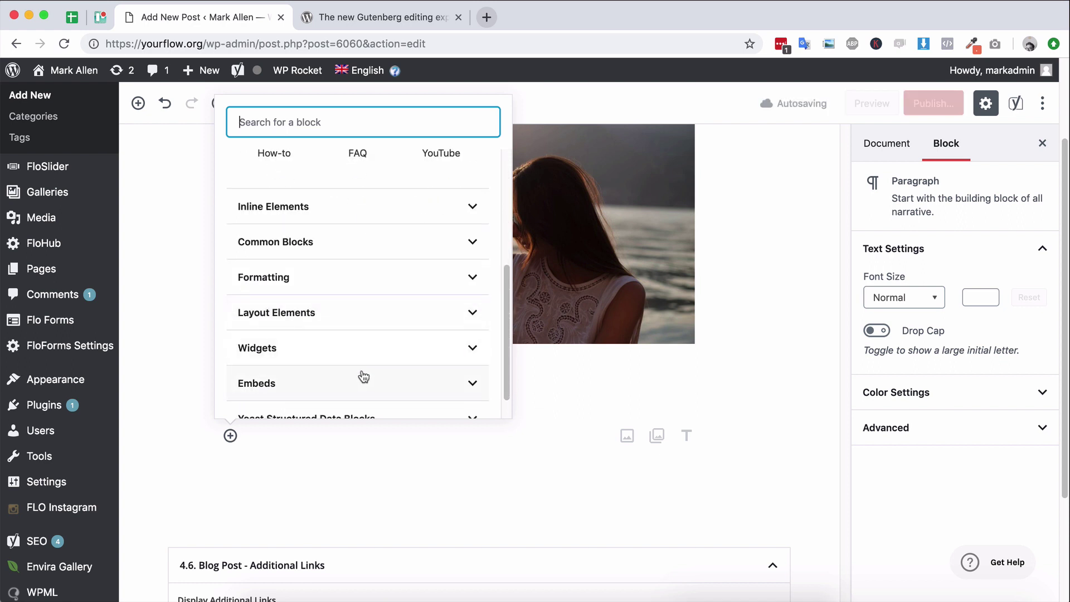
{"action": "left_click", "coordinate": [362, 383]}
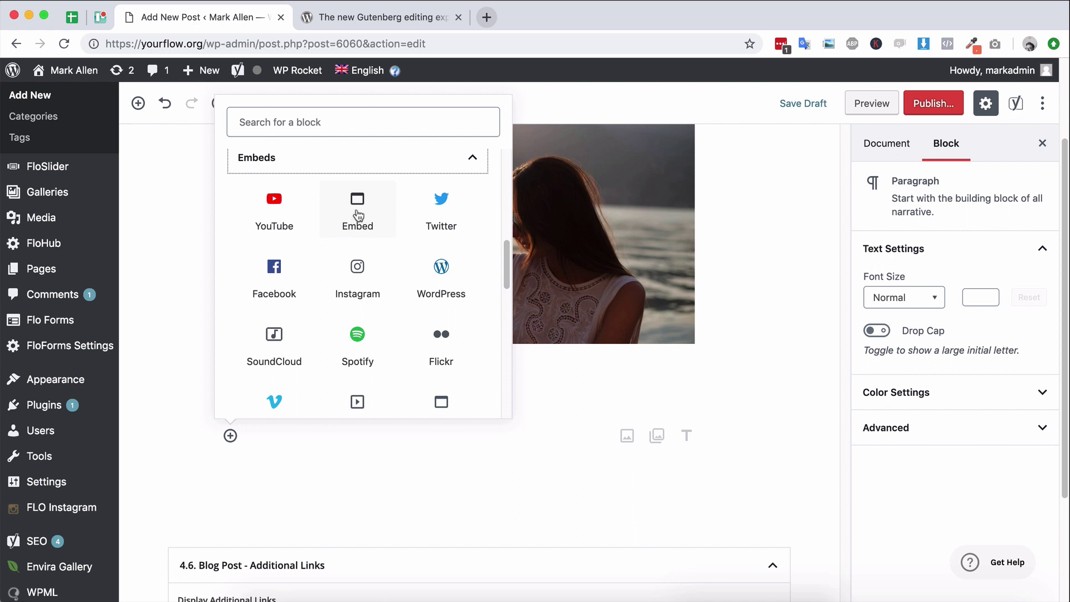
{"action": "scroll", "coordinate": [359, 216], "scroll_direction": "down", "scroll_amount": 2}
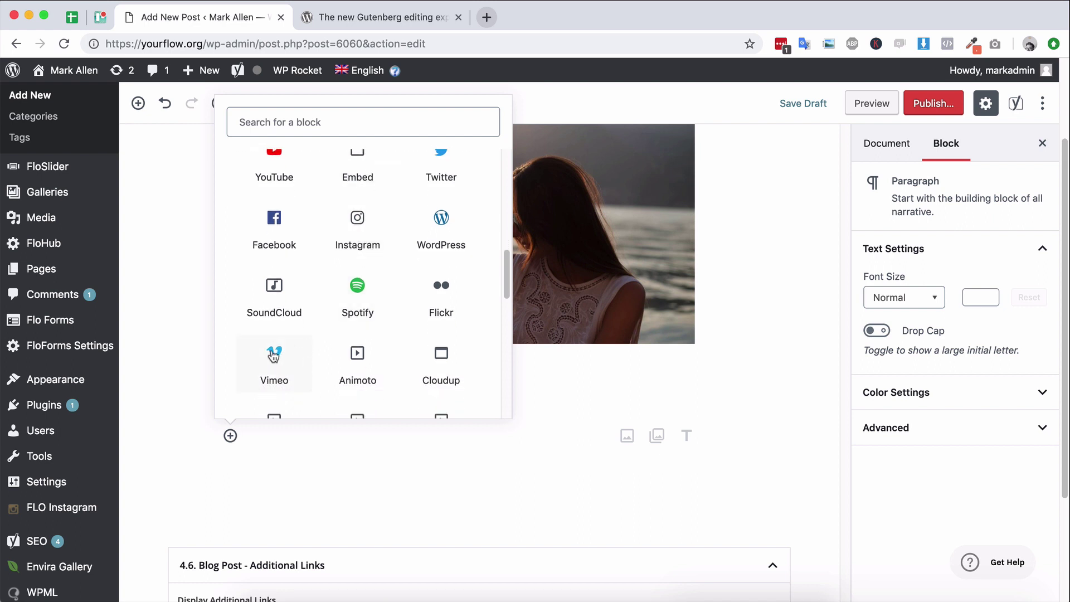
{"action": "scroll", "coordinate": [325, 346], "scroll_direction": "down", "scroll_amount": 3}
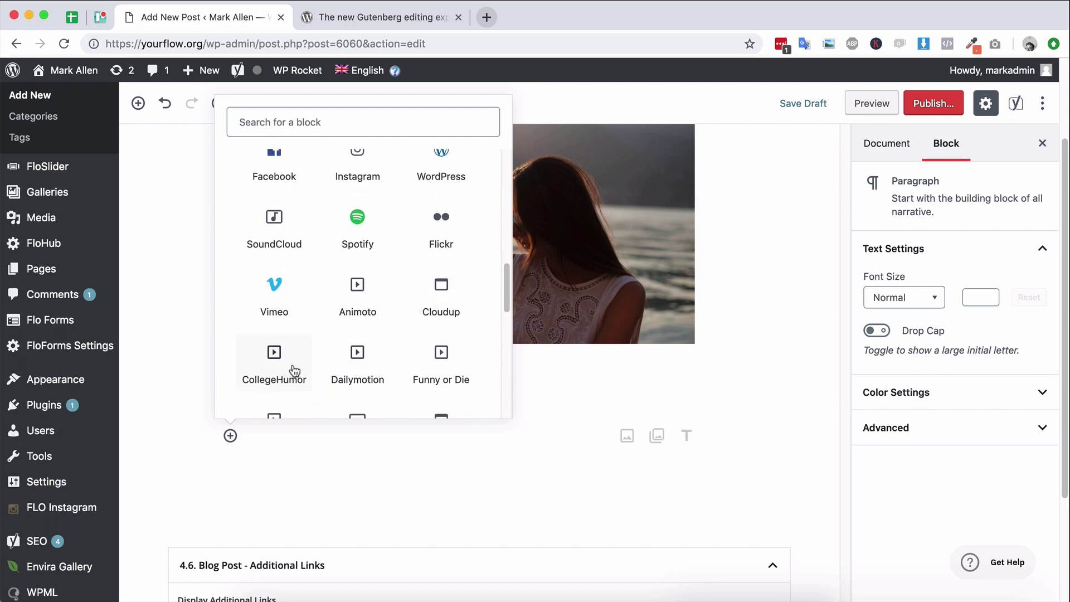
{"action": "scroll", "coordinate": [359, 348], "scroll_direction": "down", "scroll_amount": 4}
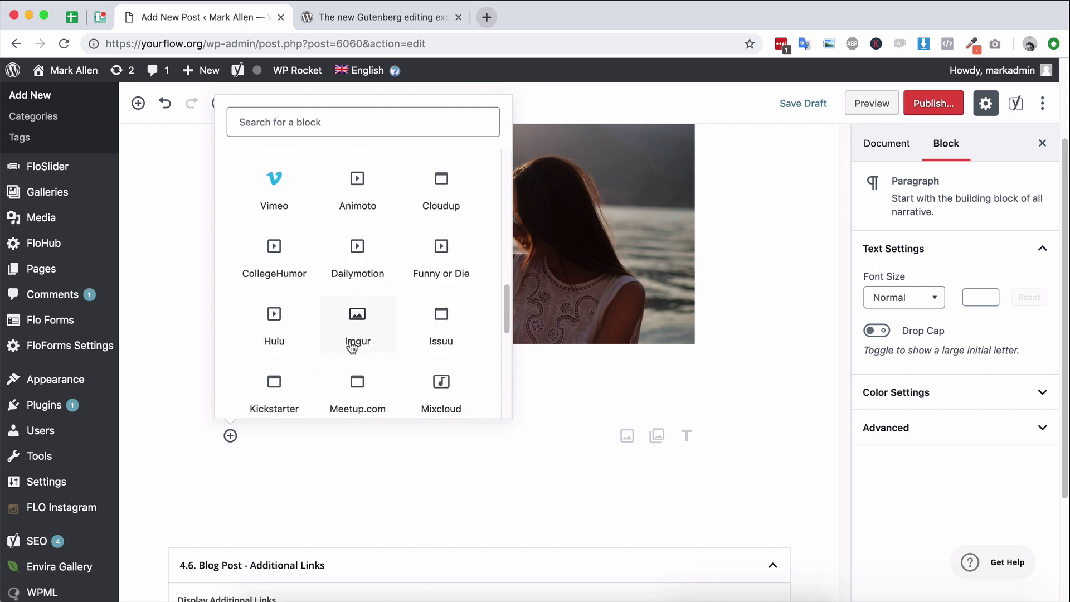
{"action": "scroll", "coordinate": [364, 334], "scroll_direction": "down", "scroll_amount": 2}
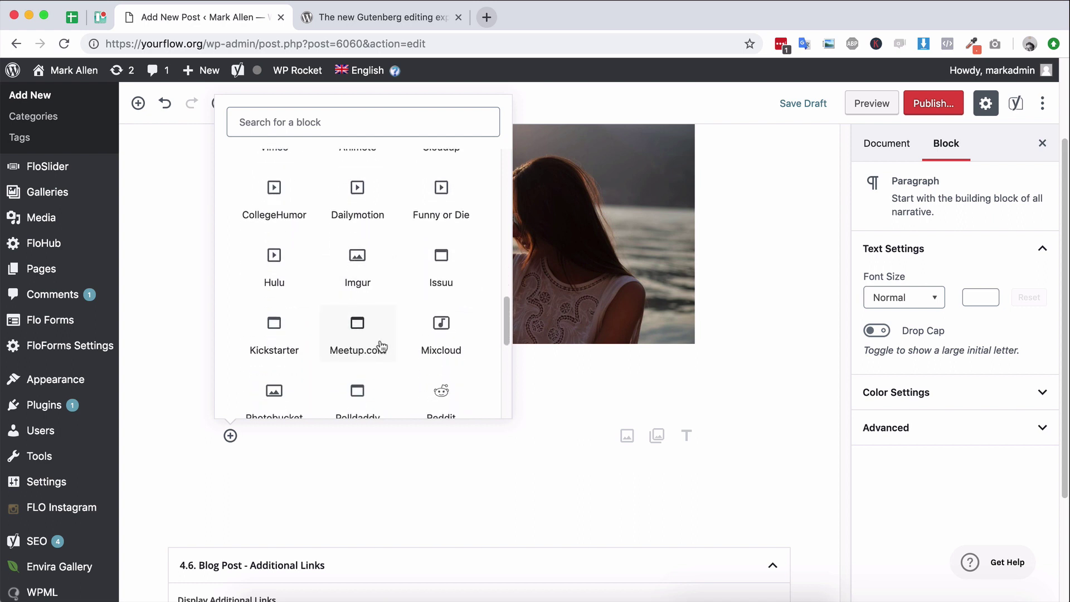
{"action": "scroll", "coordinate": [382, 342], "scroll_direction": "down", "scroll_amount": 4}
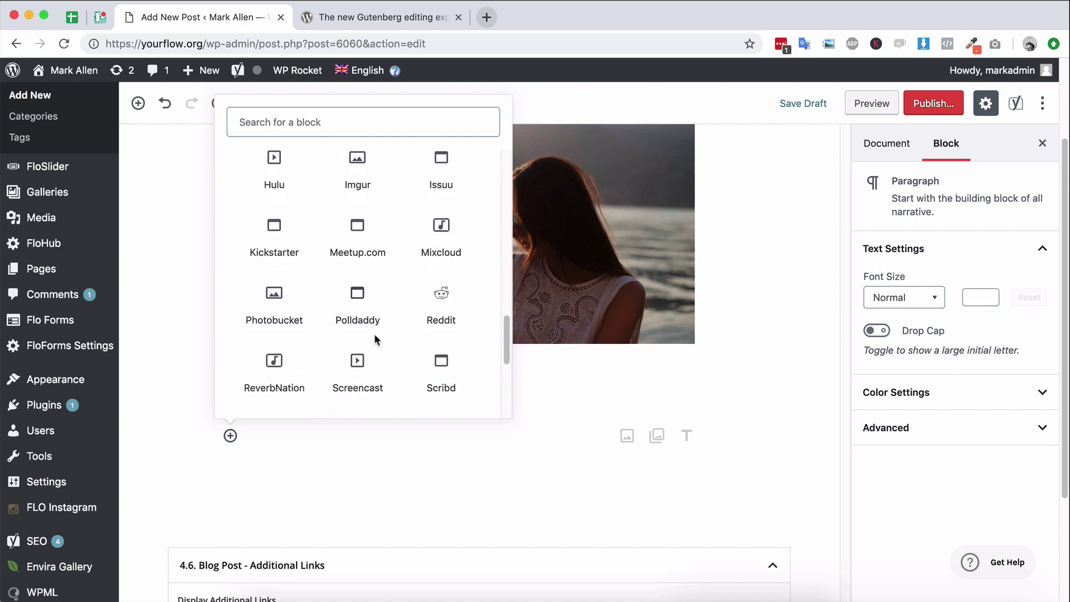
{"action": "scroll", "coordinate": [373, 337], "scroll_direction": "up", "scroll_amount": 15}
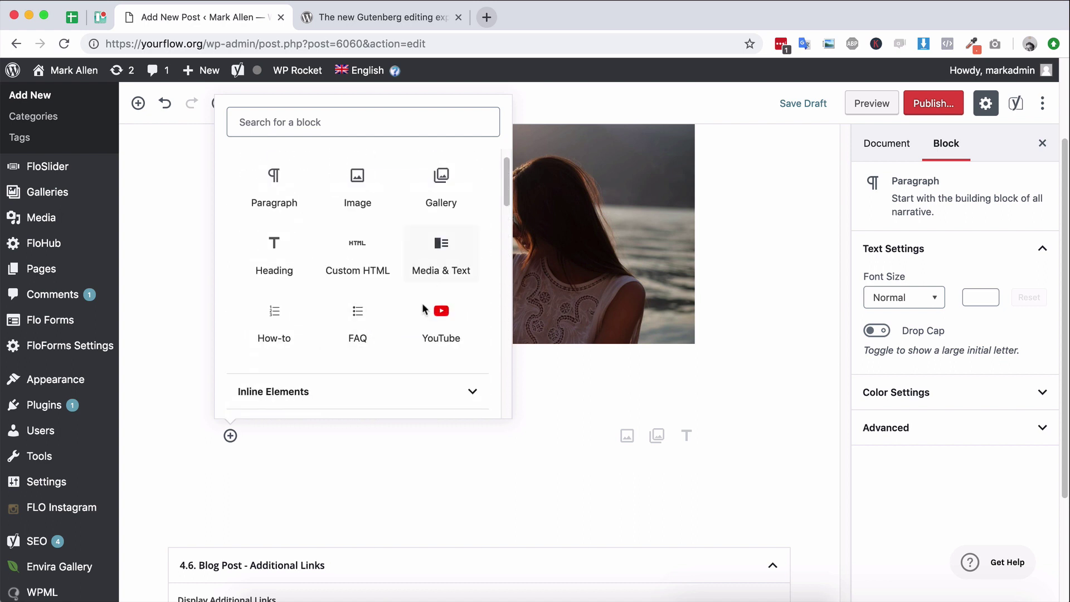
{"action": "left_click", "coordinate": [424, 326]}
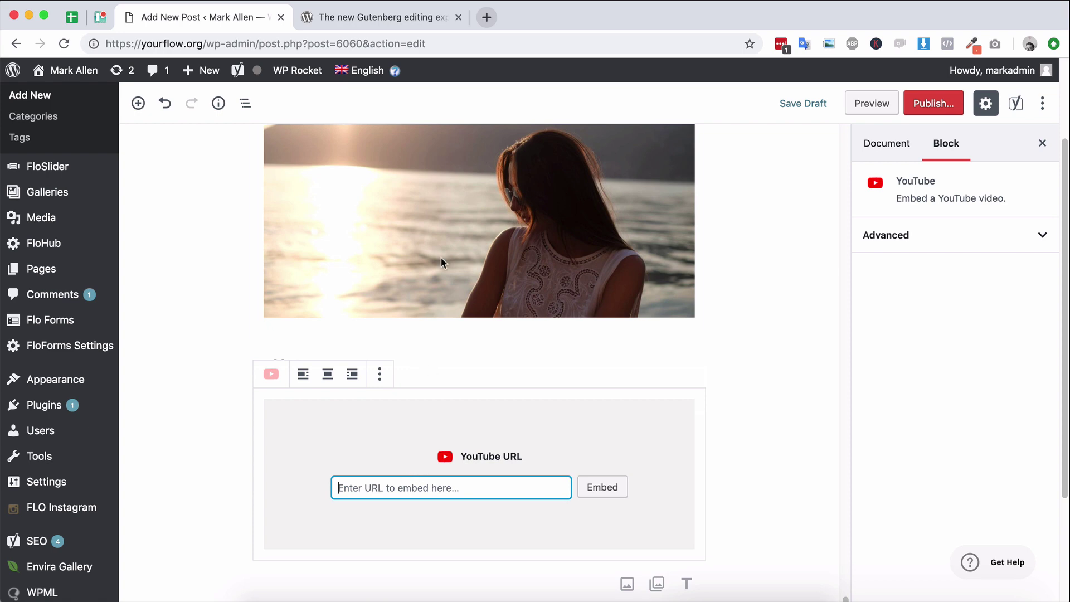
Step: Paste the 'What is the Flothemes Page Builder' YouTube link into the block and embed it
{"action": "left_click", "coordinate": [487, 17]}
{"action": "type", "text": "tyout"}
{"action": "key", "text": "Down"}
{"action": "key", "text": "Down"}
{"action": "type", "text": "https://www.youtube.com/watch?v=cglEHzHJvCc"}
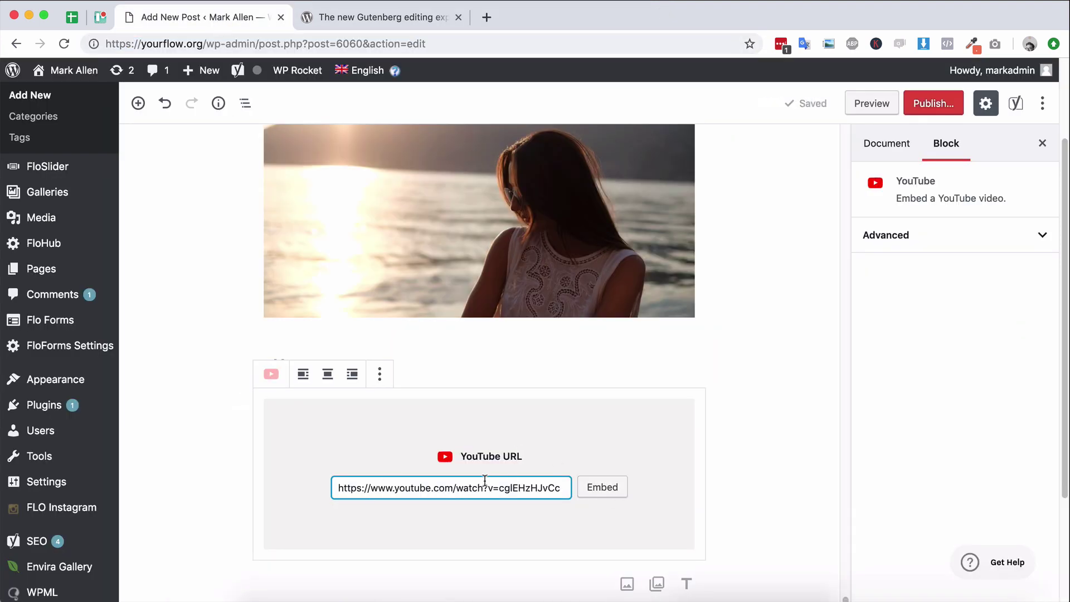
{"action": "left_click", "coordinate": [609, 490]}
{"action": "scroll", "coordinate": [741, 437], "scroll_direction": "down", "scroll_amount": 4}
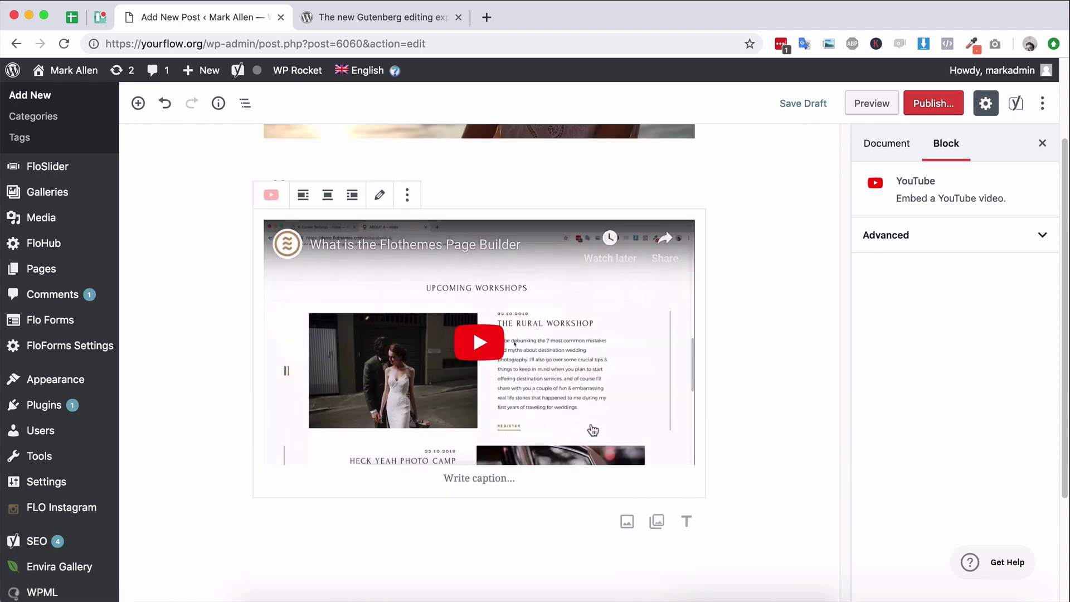
{"action": "scroll", "coordinate": [724, 429], "scroll_direction": "down", "scroll_amount": 1}
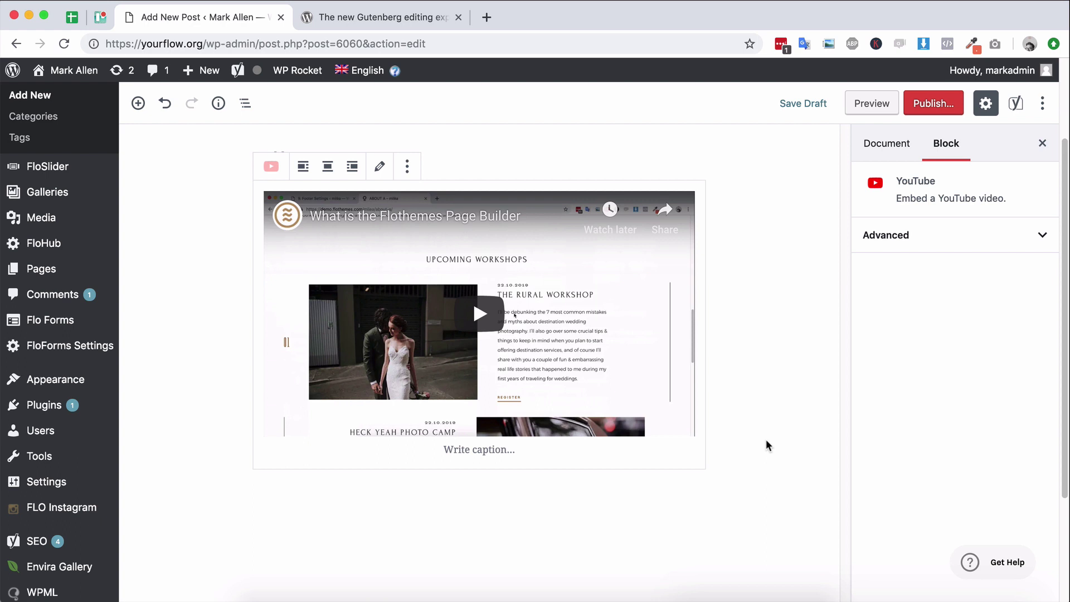
Step: Open the Document sidebar and browse its panels, ending on Status & Visibility
{"action": "left_click", "coordinate": [887, 151]}
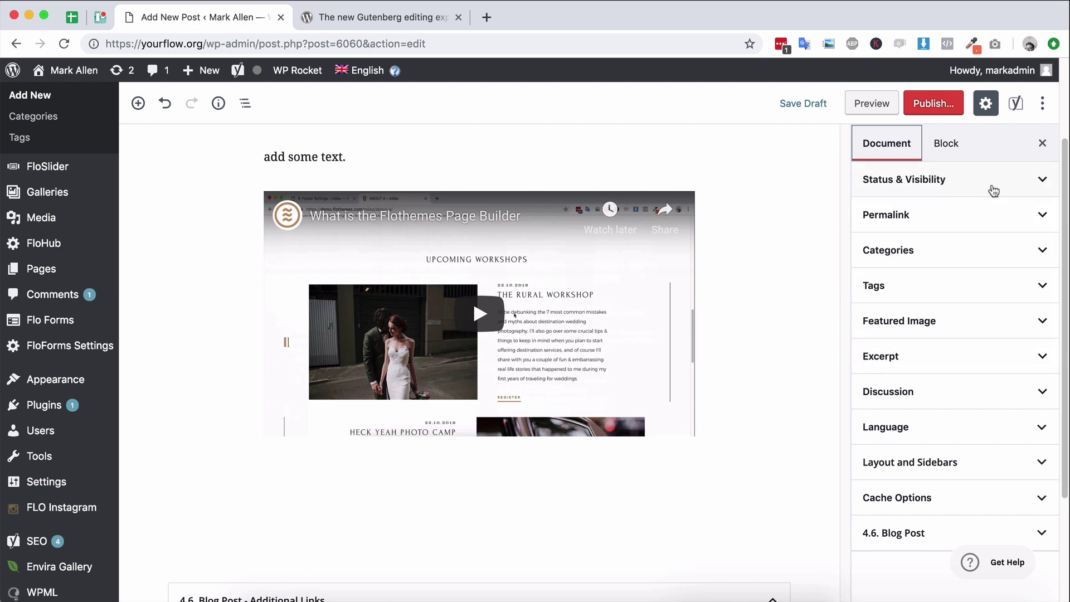
{"action": "left_click", "coordinate": [995, 223]}
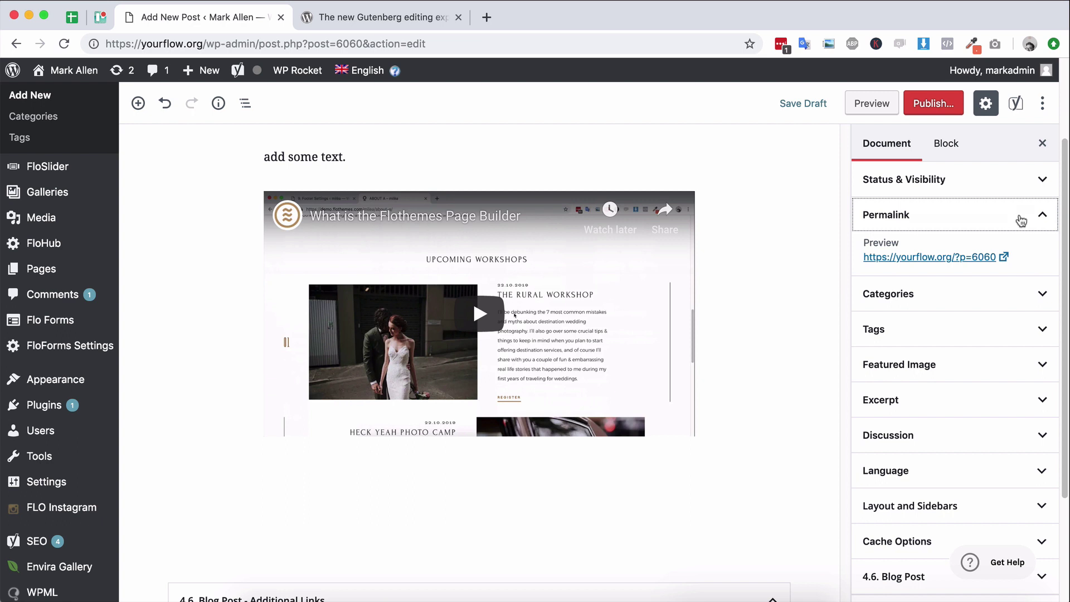
{"action": "left_click", "coordinate": [1015, 222]}
{"action": "left_click", "coordinate": [968, 260]}
{"action": "left_click", "coordinate": [994, 255]}
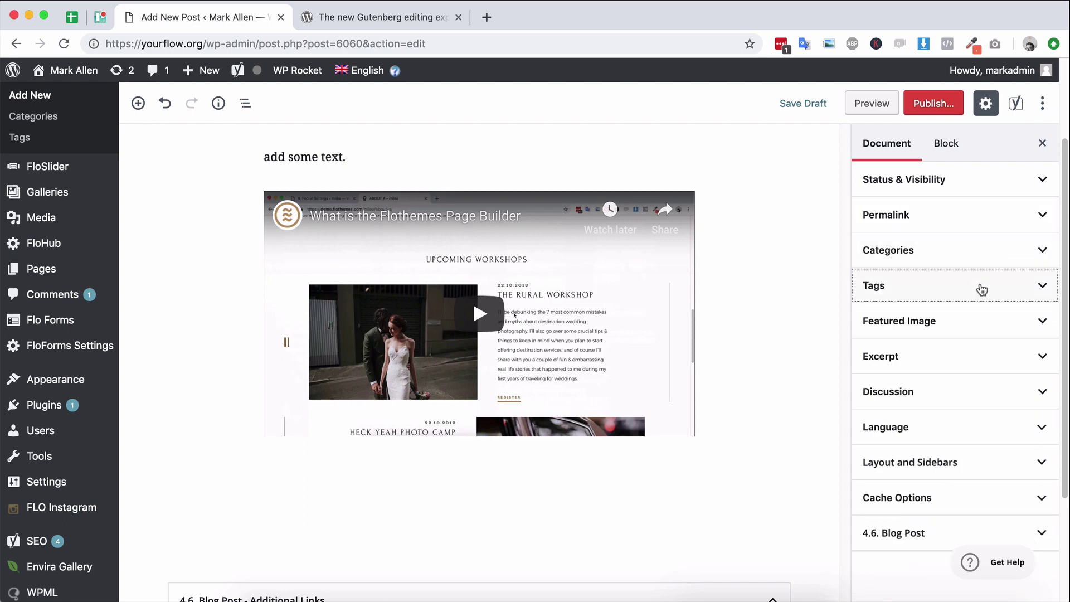
{"action": "left_click", "coordinate": [996, 291]}
{"action": "left_click", "coordinate": [998, 293]}
{"action": "left_click", "coordinate": [996, 326]}
{"action": "left_click", "coordinate": [998, 332]}
{"action": "left_click", "coordinate": [1006, 365]}
{"action": "left_click", "coordinate": [1007, 365]}
{"action": "left_click", "coordinate": [998, 181]}
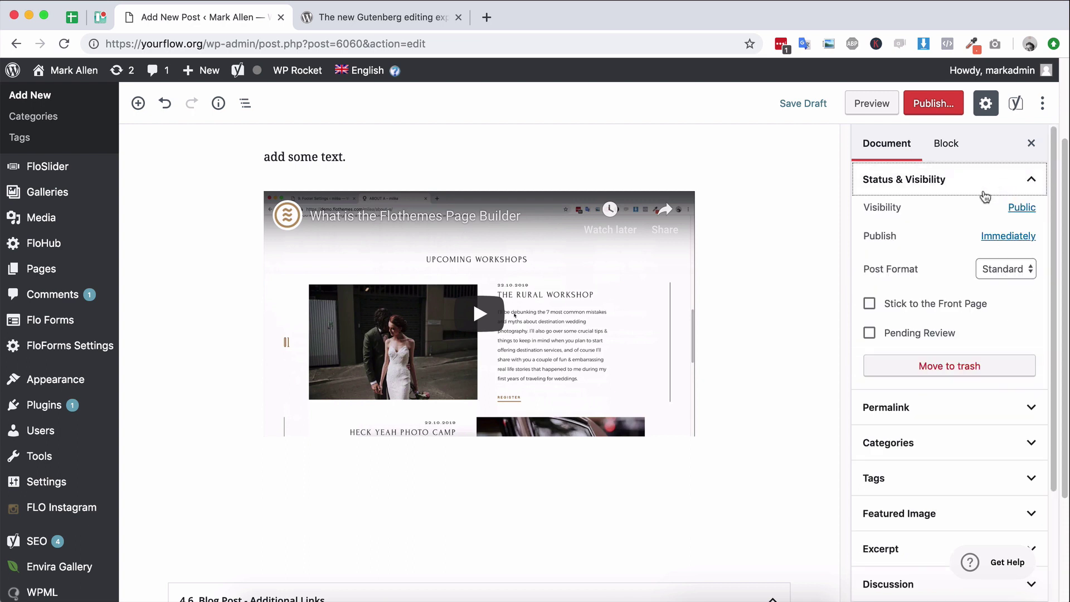
Step: Switch the post's visibility to Password Protected, then back to Public
{"action": "scroll", "coordinate": [1005, 218], "scroll_direction": "up", "scroll_amount": 1}
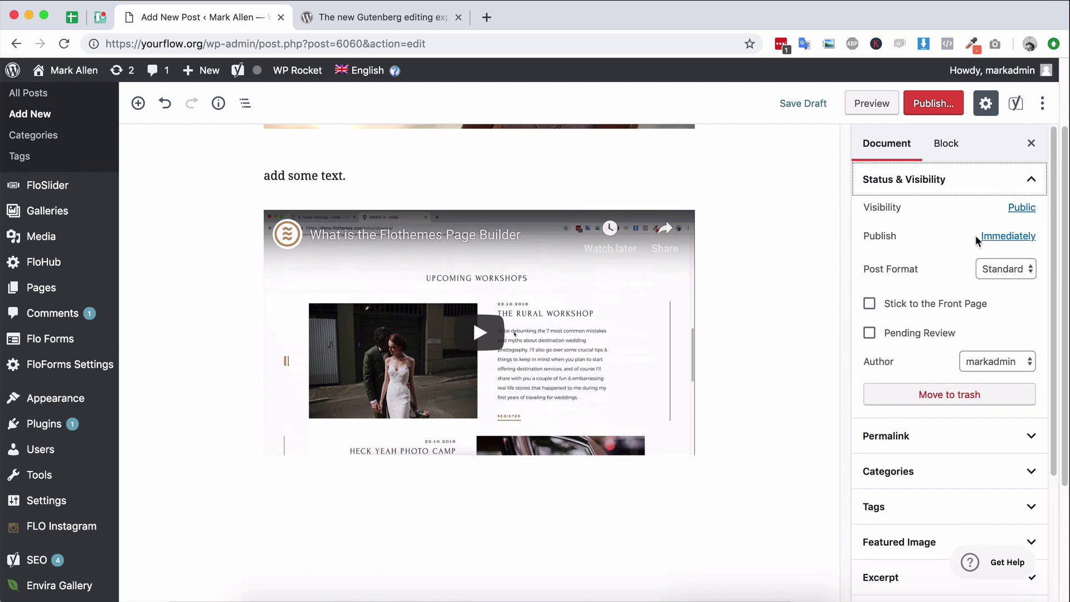
{"action": "left_click", "coordinate": [1023, 209]}
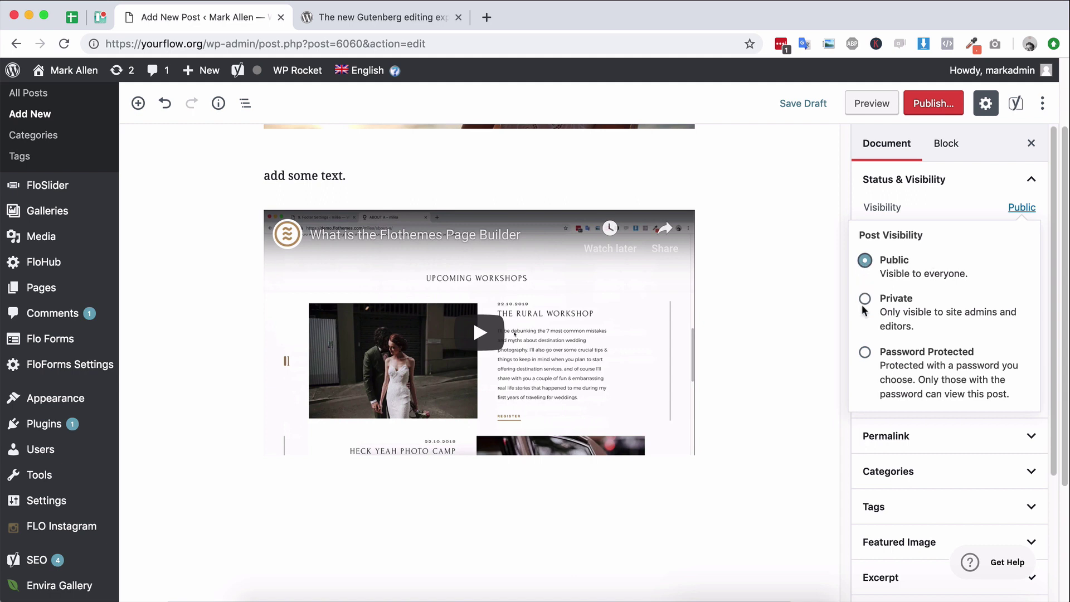
{"action": "left_click", "coordinate": [865, 352]}
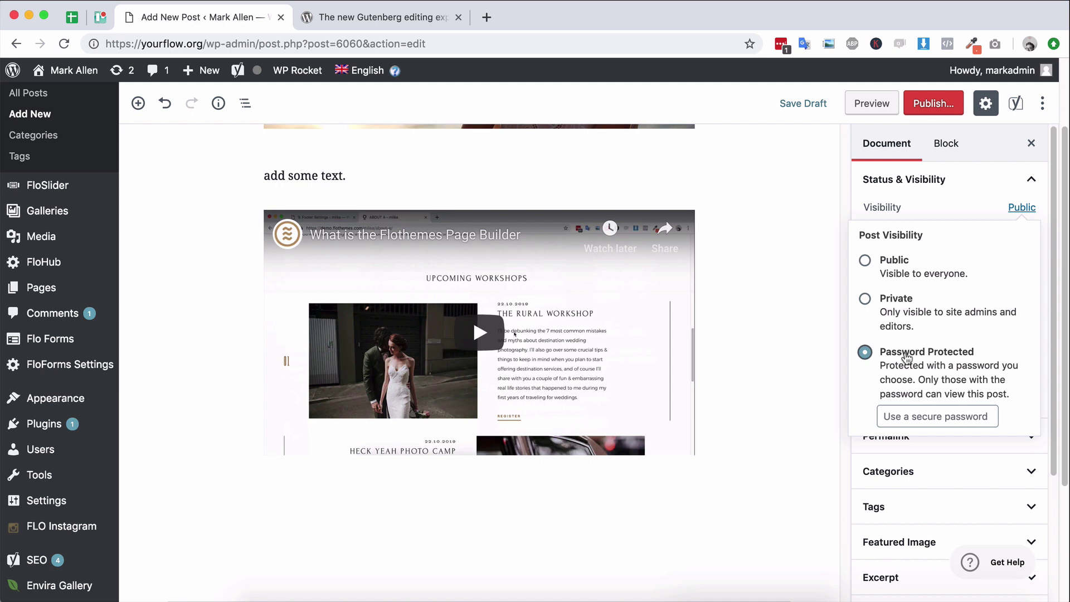
{"action": "left_click", "coordinate": [865, 261]}
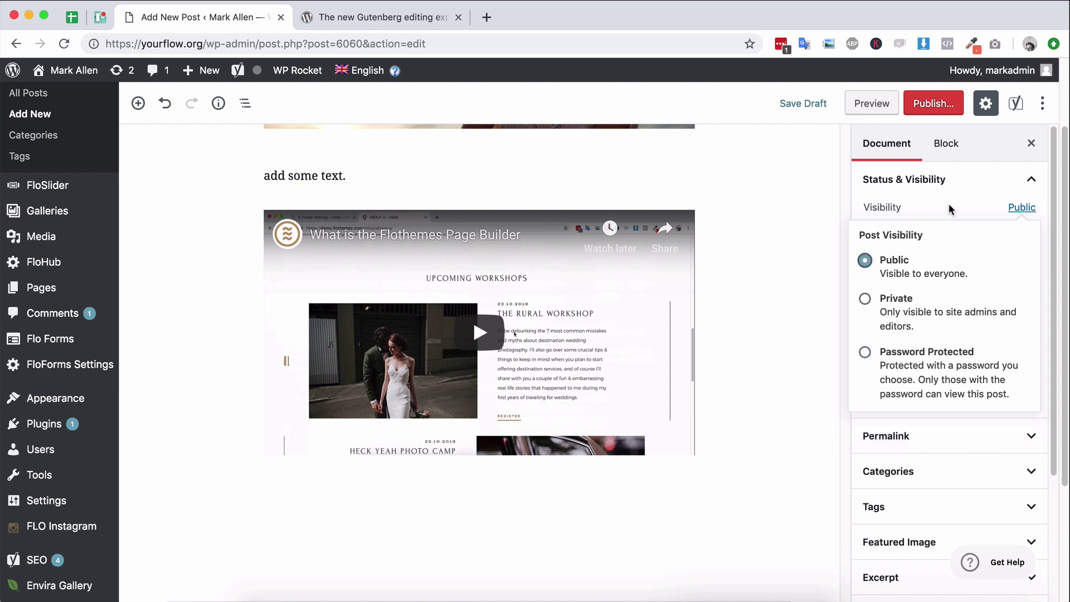
Step: Set the publish date to February 15, then change it to Feb 11, 2019 8:54 am
{"action": "left_click", "coordinate": [948, 203]}
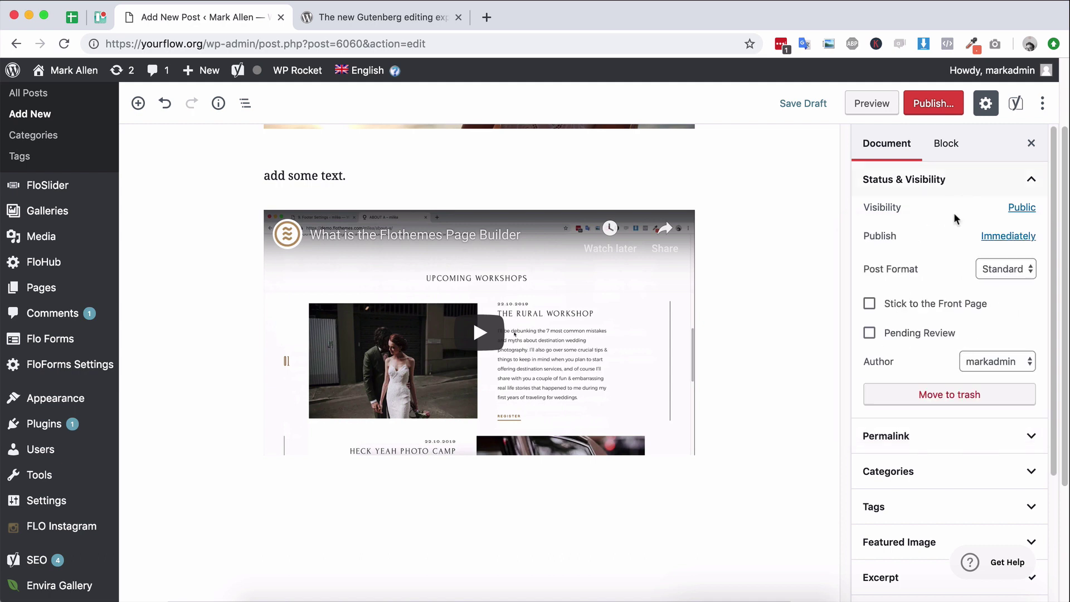
{"action": "left_click", "coordinate": [1009, 237]}
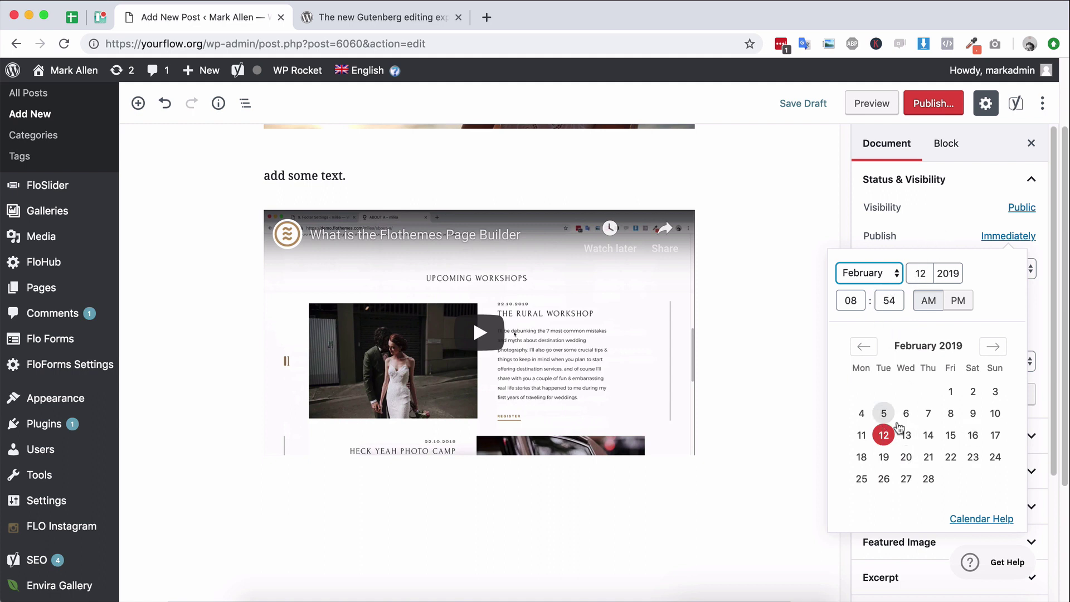
{"action": "left_click", "coordinate": [951, 435]}
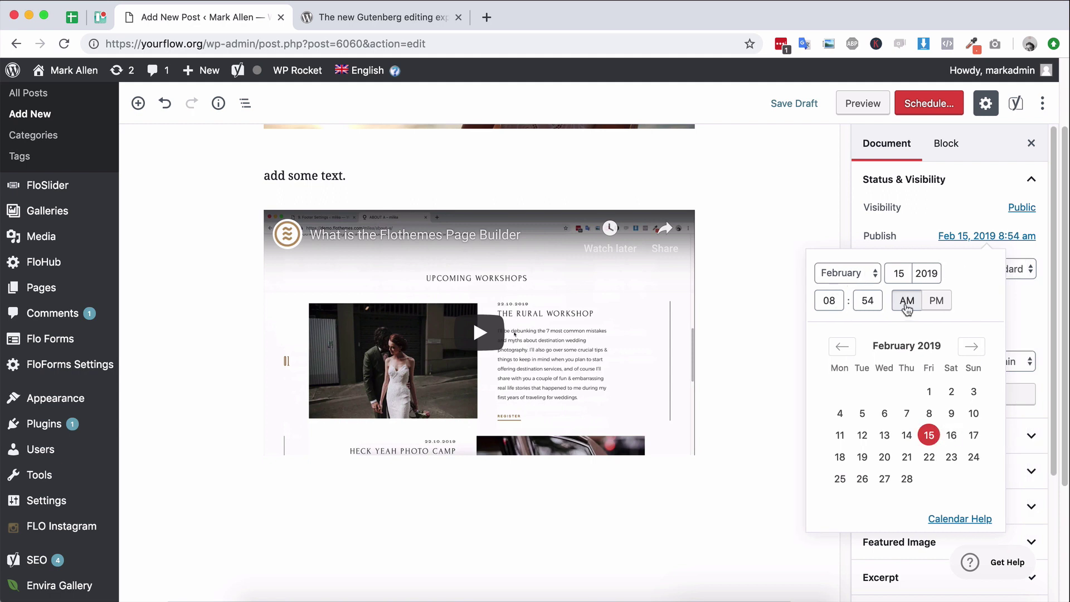
{"action": "left_click", "coordinate": [909, 239]}
{"action": "left_click", "coordinate": [985, 240]}
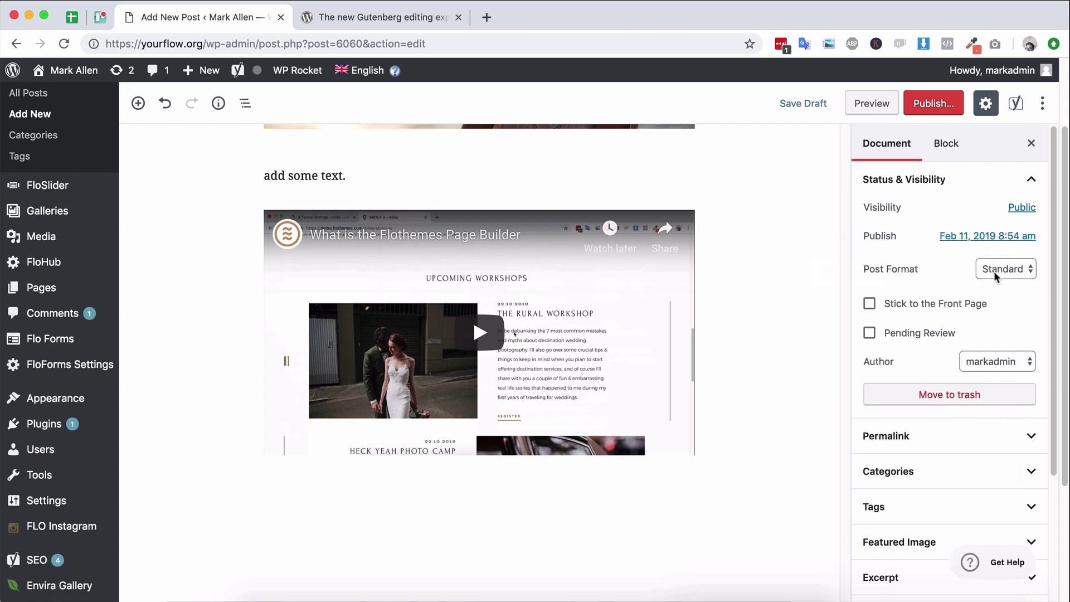
{"action": "left_click", "coordinate": [994, 270]}
{"action": "left_click", "coordinate": [995, 271]}
Step: Check the Author list and keep the current author
{"action": "scroll", "coordinate": [935, 337], "scroll_direction": "down", "scroll_amount": 2}
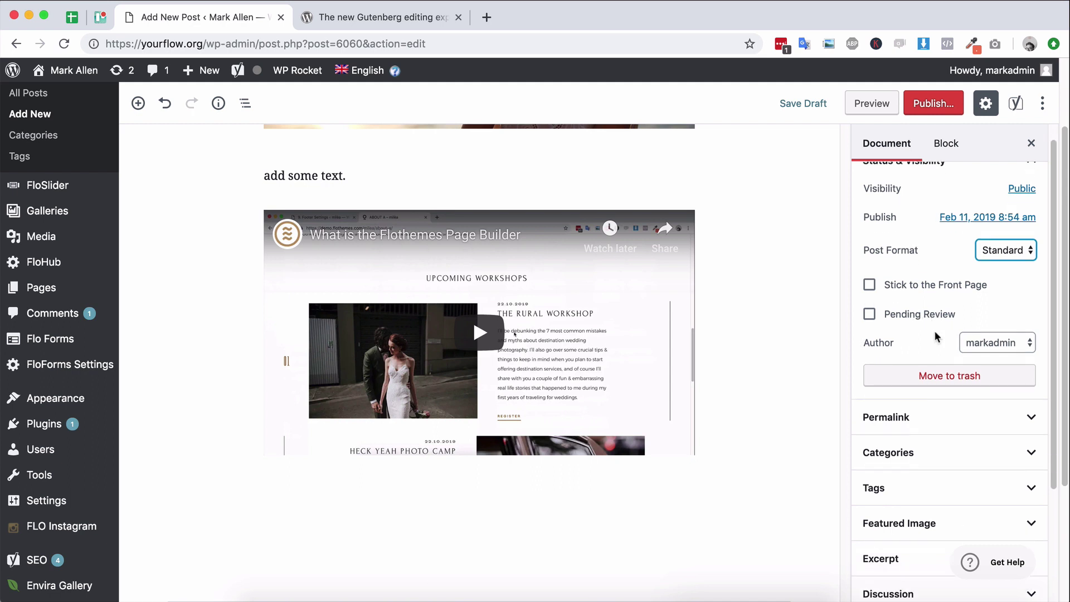
{"action": "left_click", "coordinate": [1000, 326]}
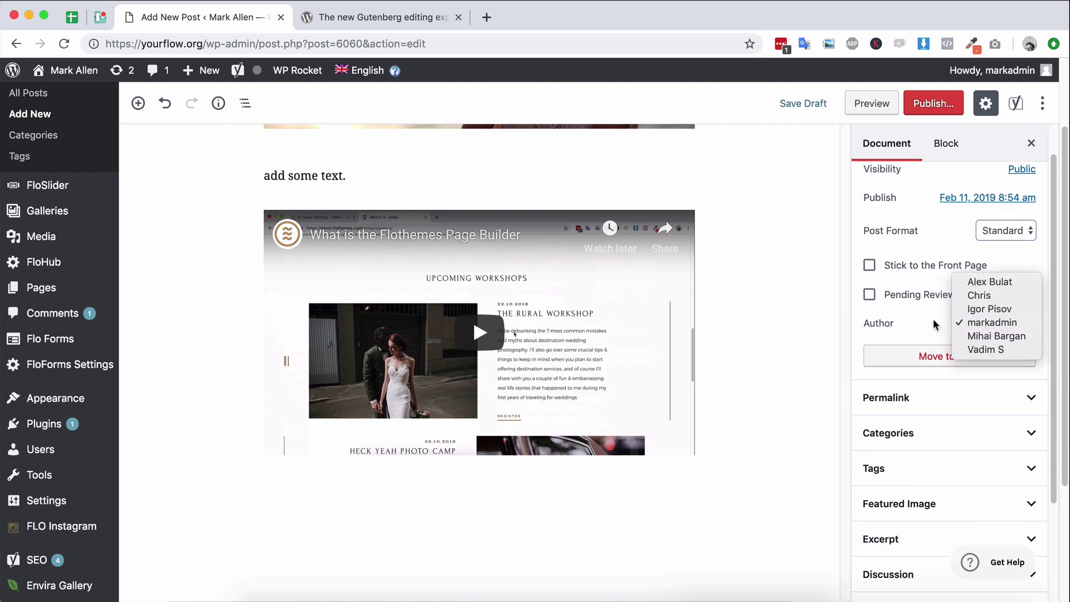
{"action": "left_click", "coordinate": [1002, 322]}
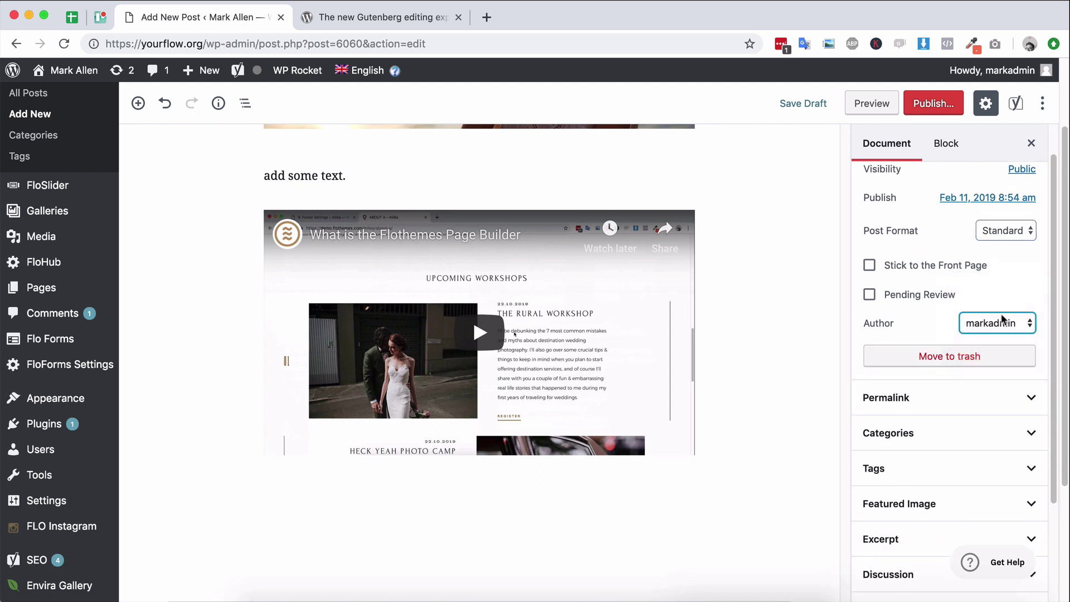
Step: Expand Permalink and view the post's preview link in a new tab, then close it
{"action": "left_click", "coordinate": [945, 399]}
{"action": "scroll", "coordinate": [946, 399], "scroll_direction": "down", "scroll_amount": 3}
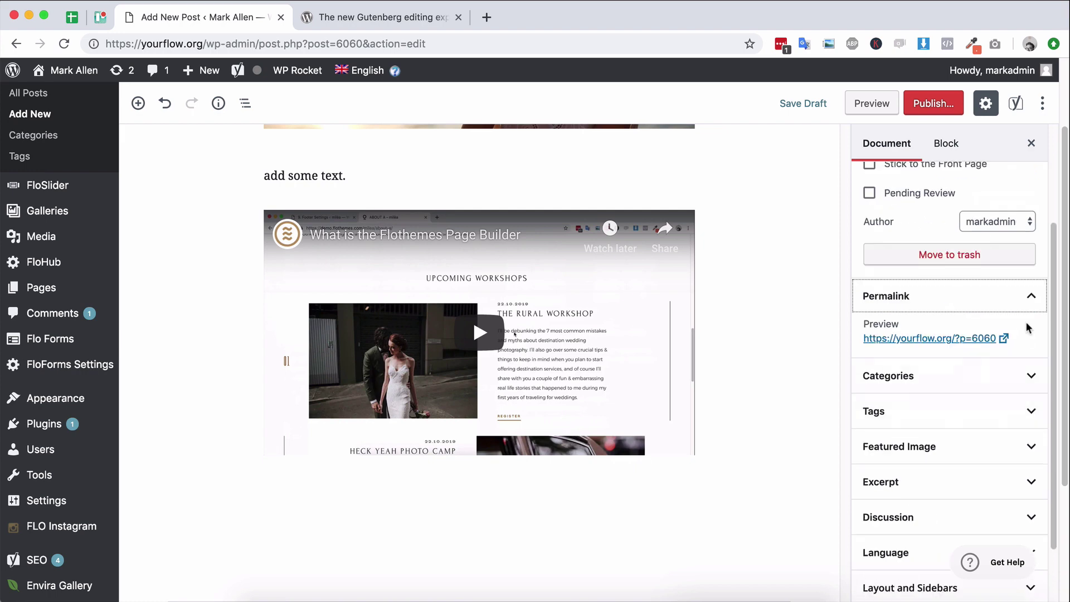
{"action": "left_click", "coordinate": [951, 337]}
{"action": "left_click", "coordinate": [458, 18]}
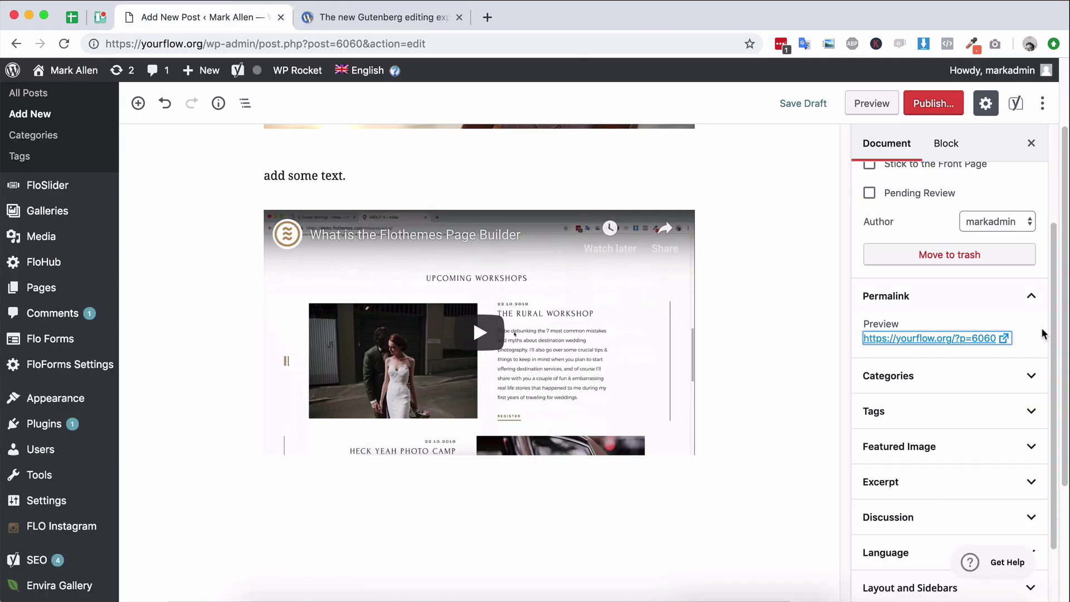
{"action": "left_click", "coordinate": [1024, 337]}
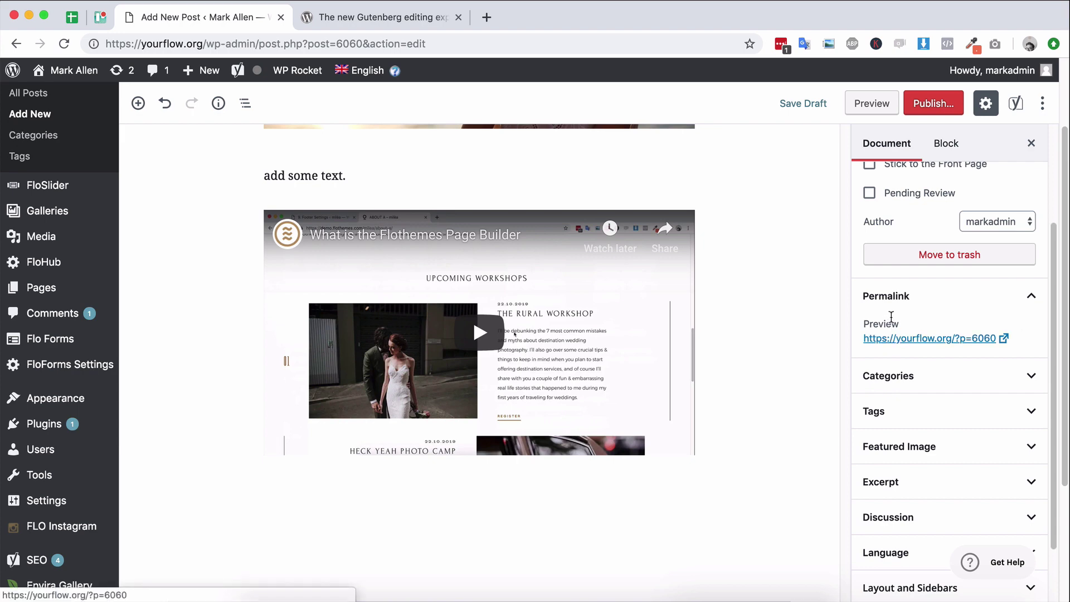
{"action": "scroll", "coordinate": [750, 335], "scroll_direction": "up", "scroll_amount": 1}
{"action": "scroll", "coordinate": [750, 335], "scroll_direction": "up", "scroll_amount": 7}
{"action": "scroll", "coordinate": [773, 343], "scroll_direction": "down", "scroll_amount": 4}
{"action": "scroll", "coordinate": [924, 312], "scroll_direction": "down", "scroll_amount": 1}
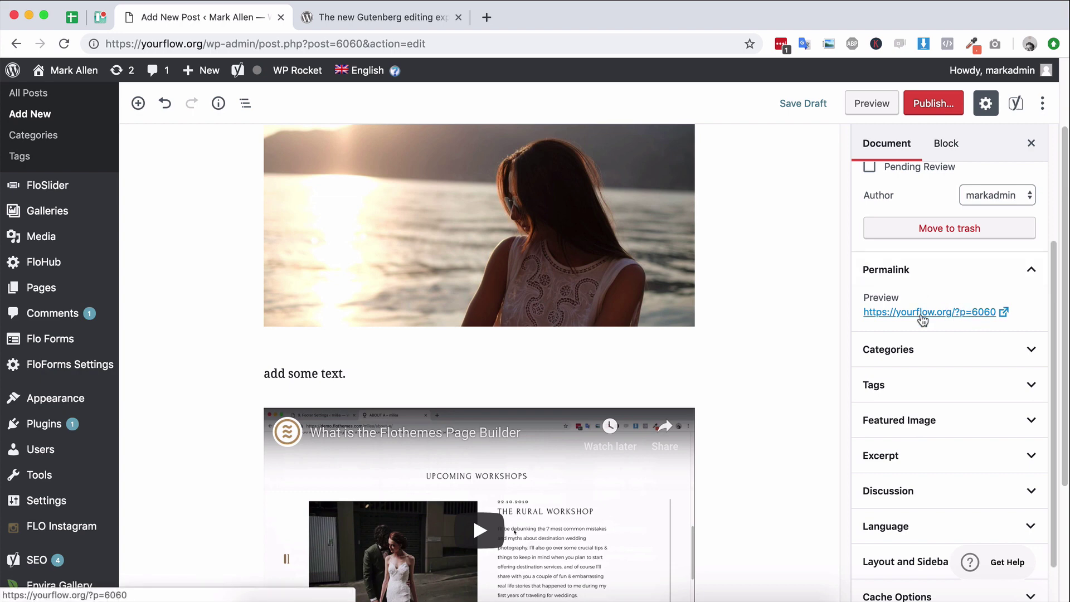
Step: Tick the alignement and BRIDAL categories, make BRIDAL primary, and expand Tags
{"action": "left_click", "coordinate": [919, 351]}
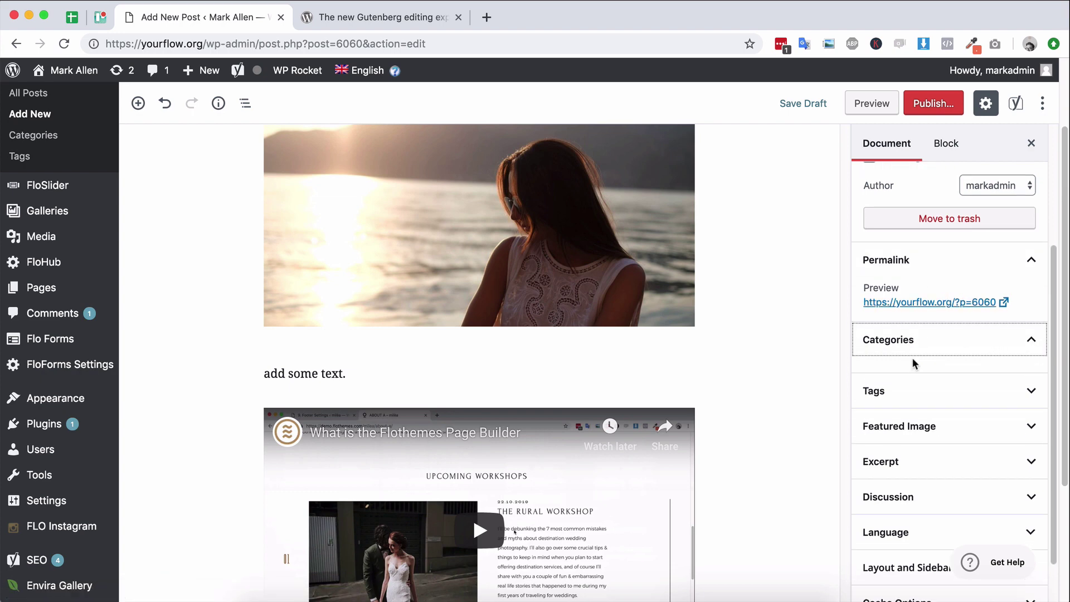
{"action": "left_click", "coordinate": [870, 434]}
{"action": "left_click", "coordinate": [869, 453]}
{"action": "scroll", "coordinate": [1031, 359], "scroll_direction": "down", "scroll_amount": 5}
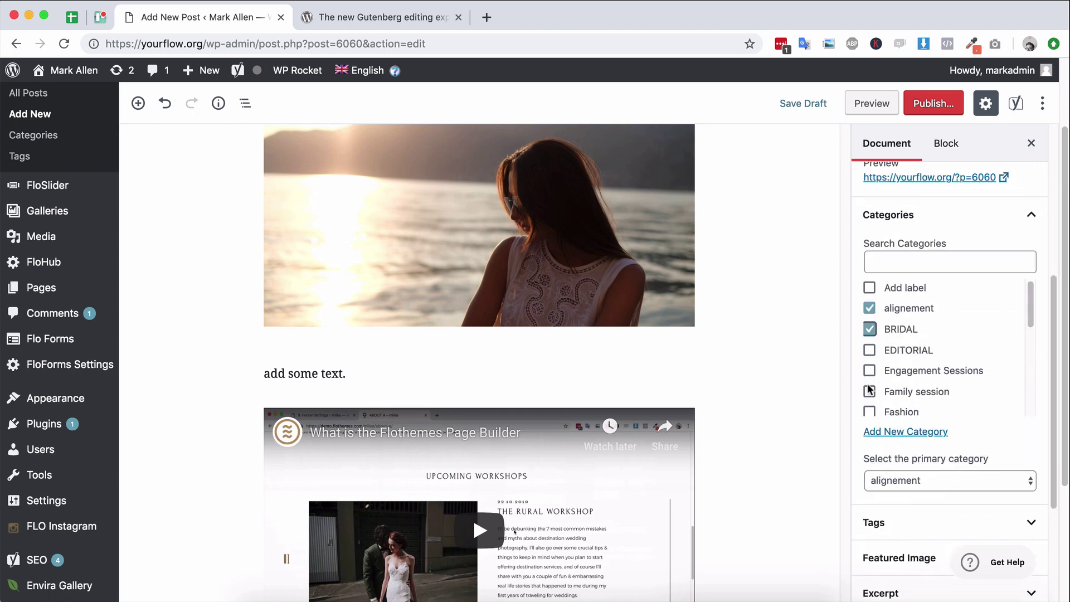
{"action": "left_click", "coordinate": [949, 471]}
{"action": "left_click", "coordinate": [915, 490]}
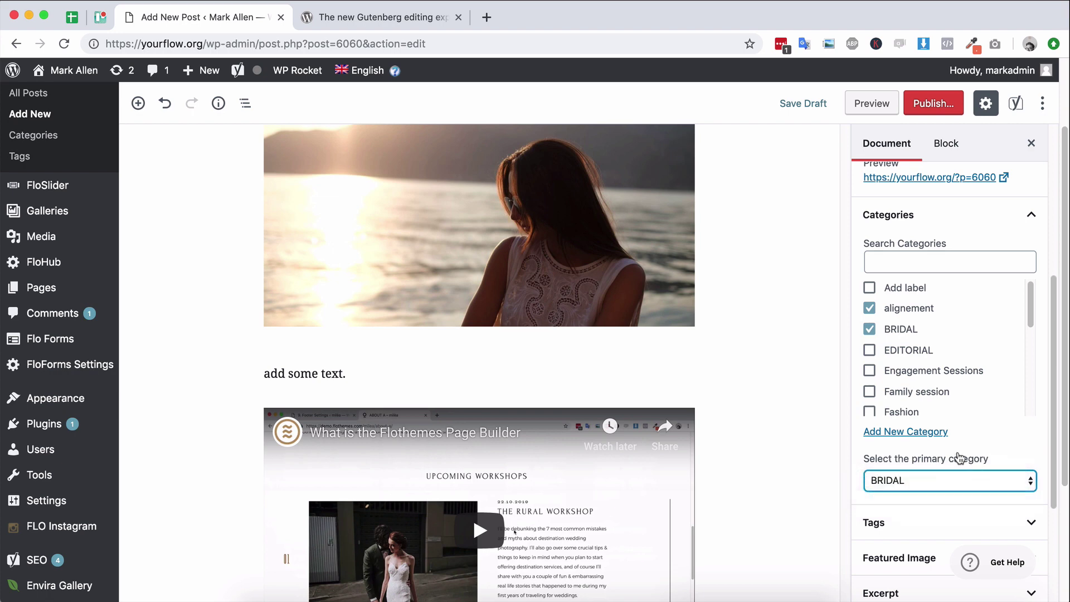
{"action": "scroll", "coordinate": [953, 501], "scroll_direction": "down", "scroll_amount": 2}
{"action": "left_click", "coordinate": [958, 493]}
{"action": "scroll", "coordinate": [959, 490], "scroll_direction": "down", "scroll_amount": 8}
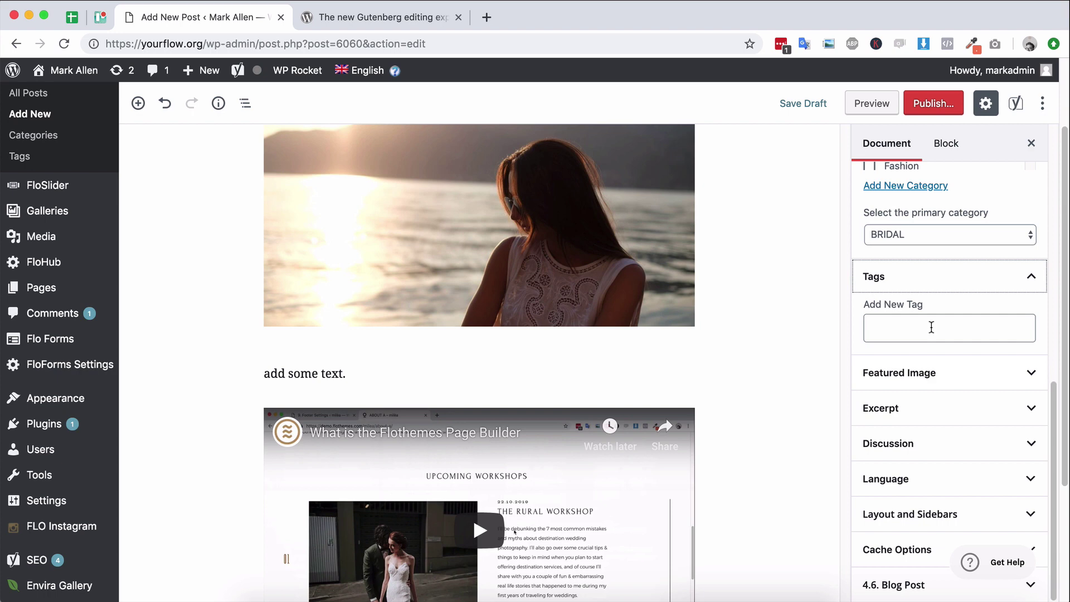
Step: Set flo-optimize-course-9.jpg, the lake-sunset portrait, as the featured image
{"action": "left_click", "coordinate": [944, 372]}
{"action": "scroll", "coordinate": [949, 366], "scroll_direction": "down", "scroll_amount": 2}
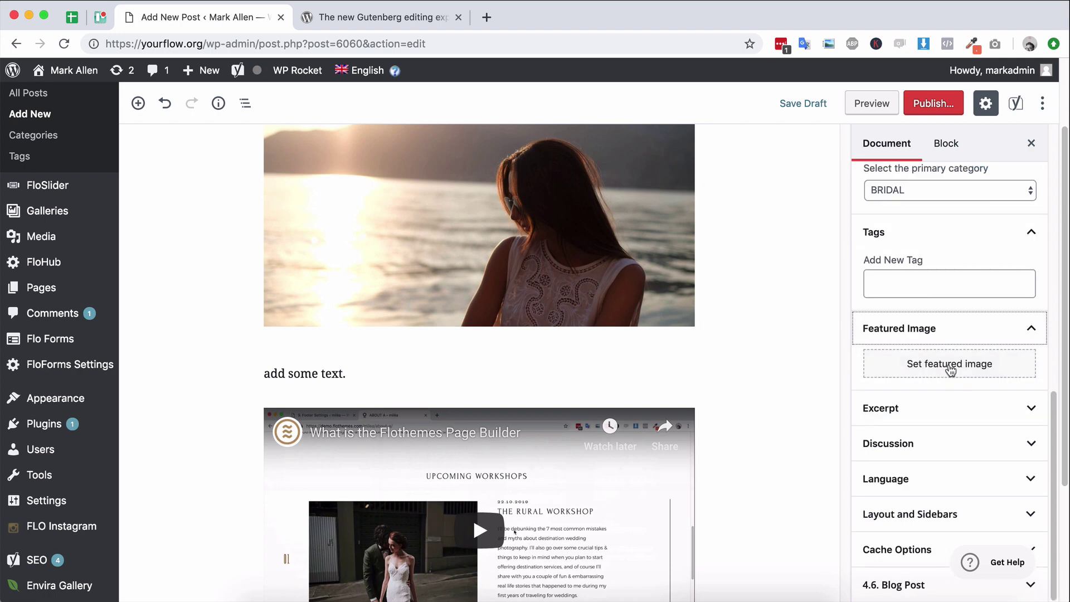
{"action": "left_click", "coordinate": [948, 367]}
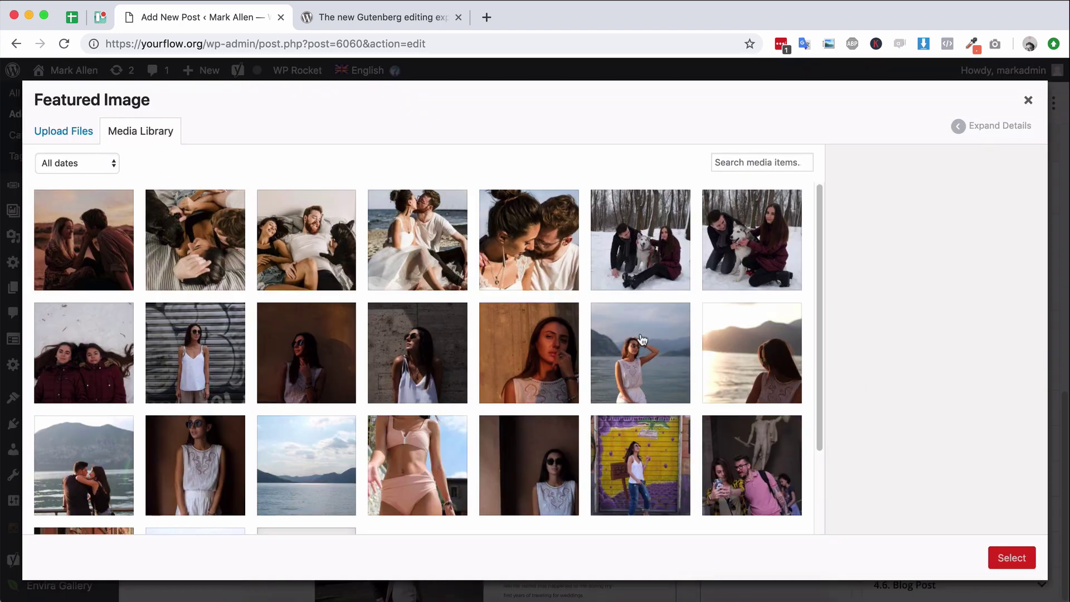
{"action": "left_click", "coordinate": [747, 355]}
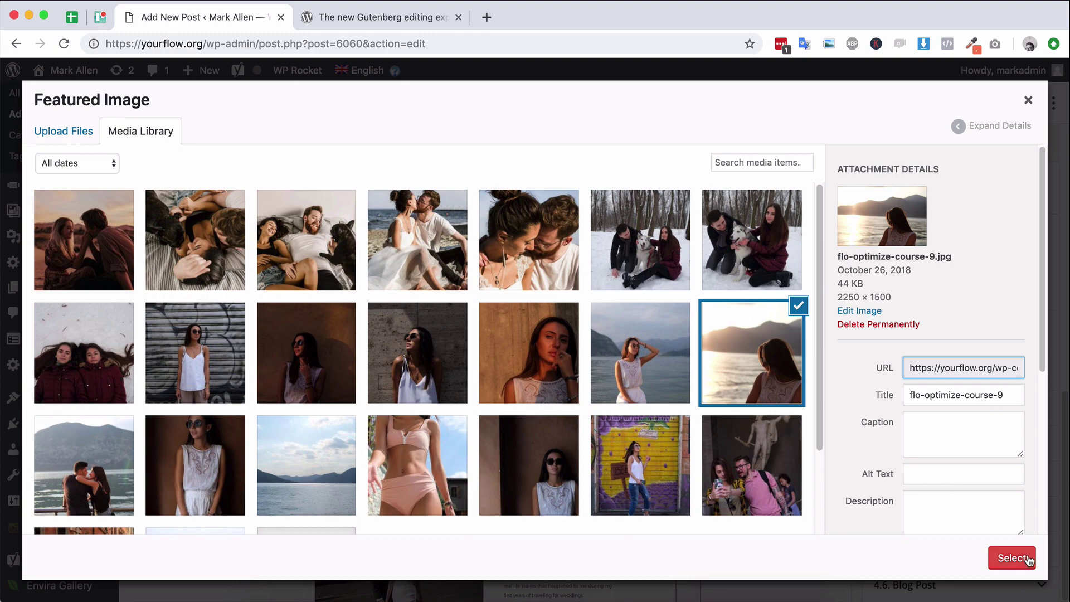
{"action": "left_click", "coordinate": [1009, 557]}
Step: Expand the Excerpt panel and place the cursor in the excerpt box
{"action": "scroll", "coordinate": [953, 452], "scroll_direction": "down", "scroll_amount": 5}
{"action": "left_click", "coordinate": [972, 410]}
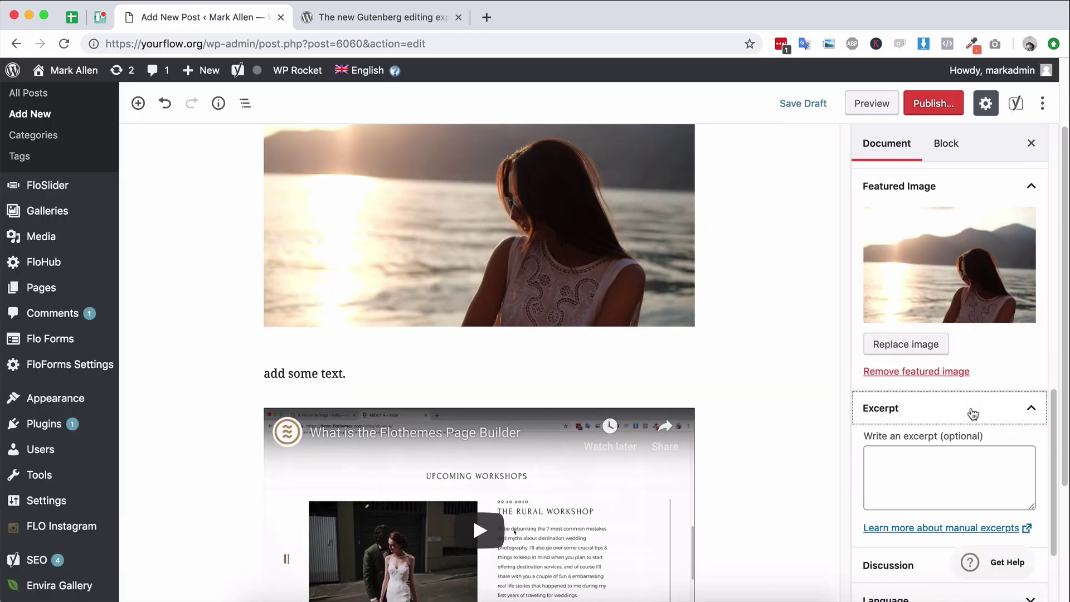
{"action": "left_click", "coordinate": [932, 456]}
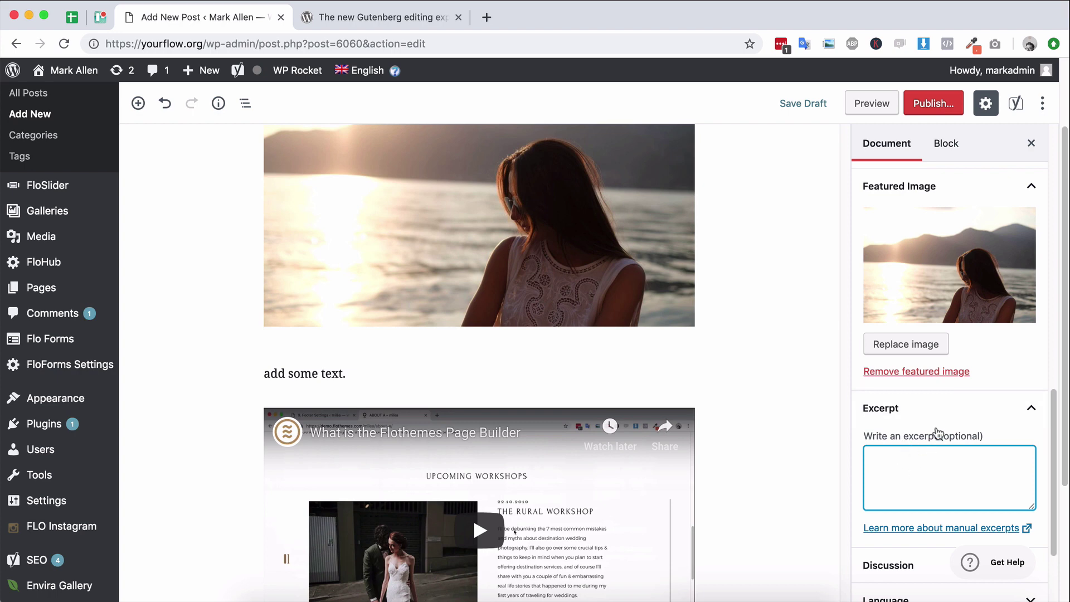
Step: Expand Discussion settings and toggle comments off and on, leaving comments allowed
{"action": "scroll", "coordinate": [927, 413], "scroll_direction": "down", "scroll_amount": 5}
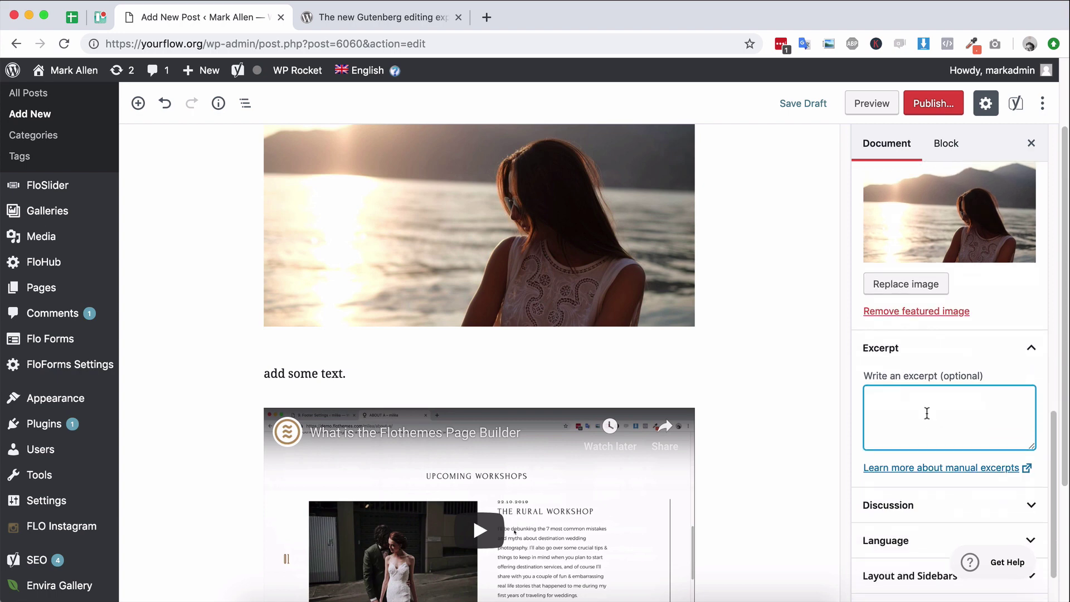
{"action": "left_click", "coordinate": [972, 441]}
{"action": "scroll", "coordinate": [972, 438], "scroll_direction": "down", "scroll_amount": 2}
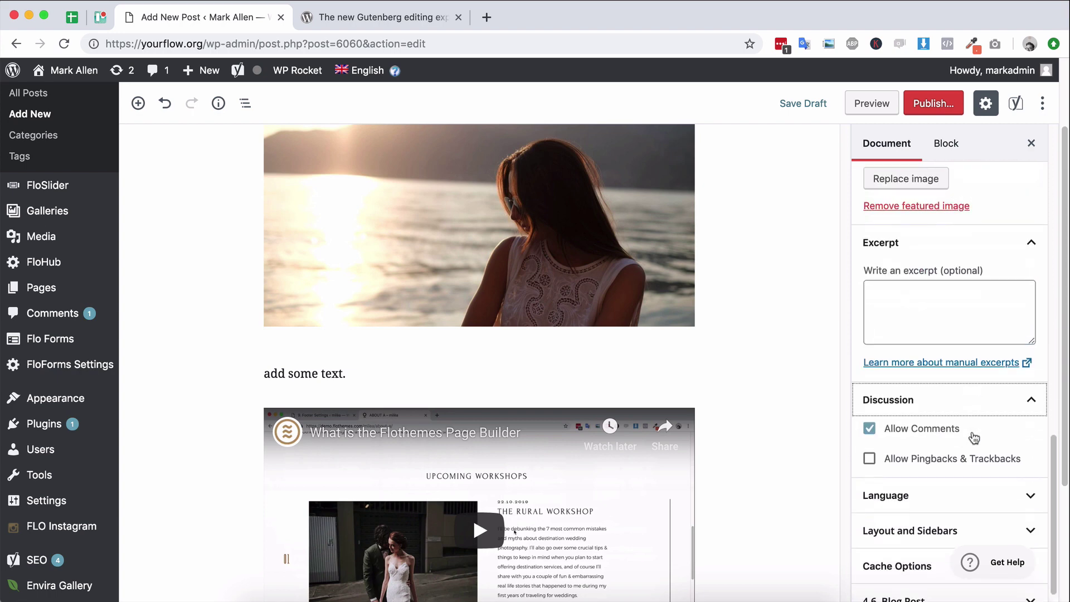
{"action": "left_click", "coordinate": [870, 429]}
{"action": "left_click", "coordinate": [869, 429]}
{"action": "left_click", "coordinate": [870, 429]}
{"action": "left_click", "coordinate": [869, 429]}
Step: Expand the post language settings, review them, and collapse them again
{"action": "scroll", "coordinate": [980, 419], "scroll_direction": "down", "scroll_amount": 1}
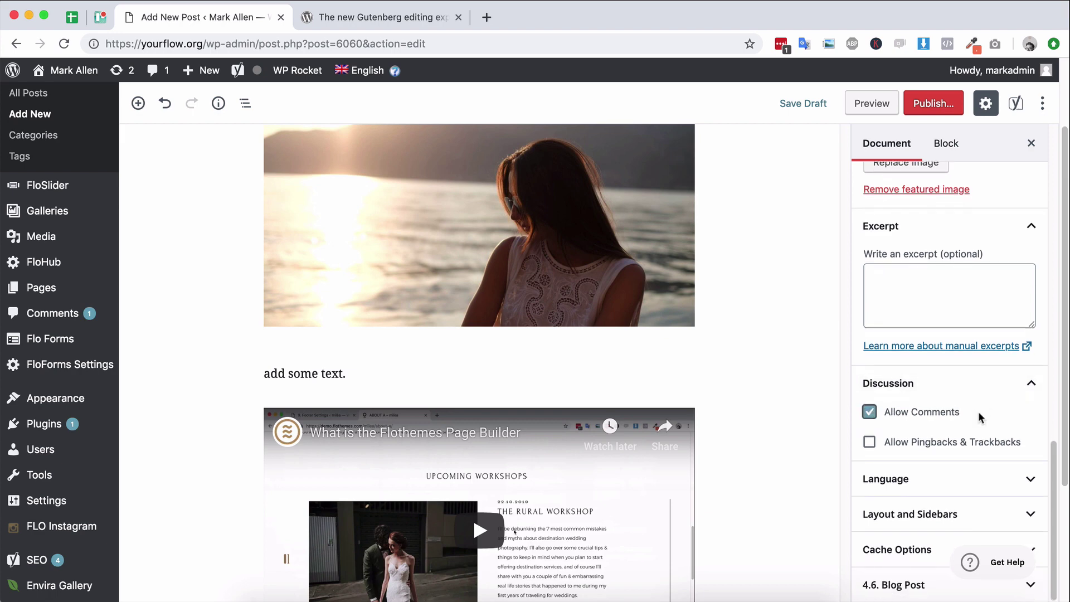
{"action": "scroll", "coordinate": [977, 413], "scroll_direction": "down", "scroll_amount": 2}
{"action": "left_click", "coordinate": [985, 469]}
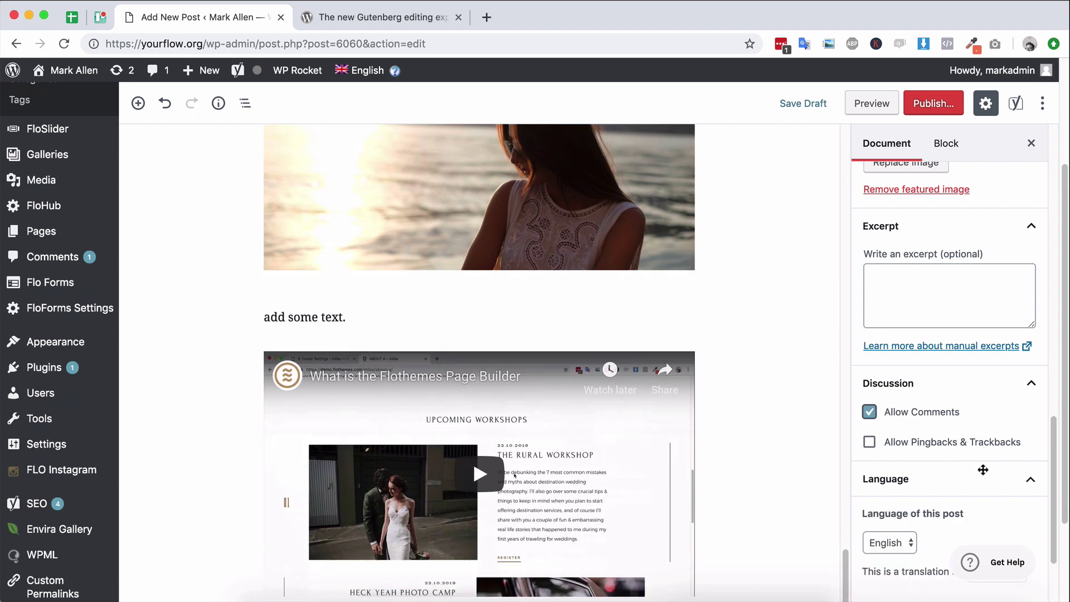
{"action": "scroll", "coordinate": [988, 464], "scroll_direction": "down", "scroll_amount": 2}
{"action": "left_click", "coordinate": [1001, 427]}
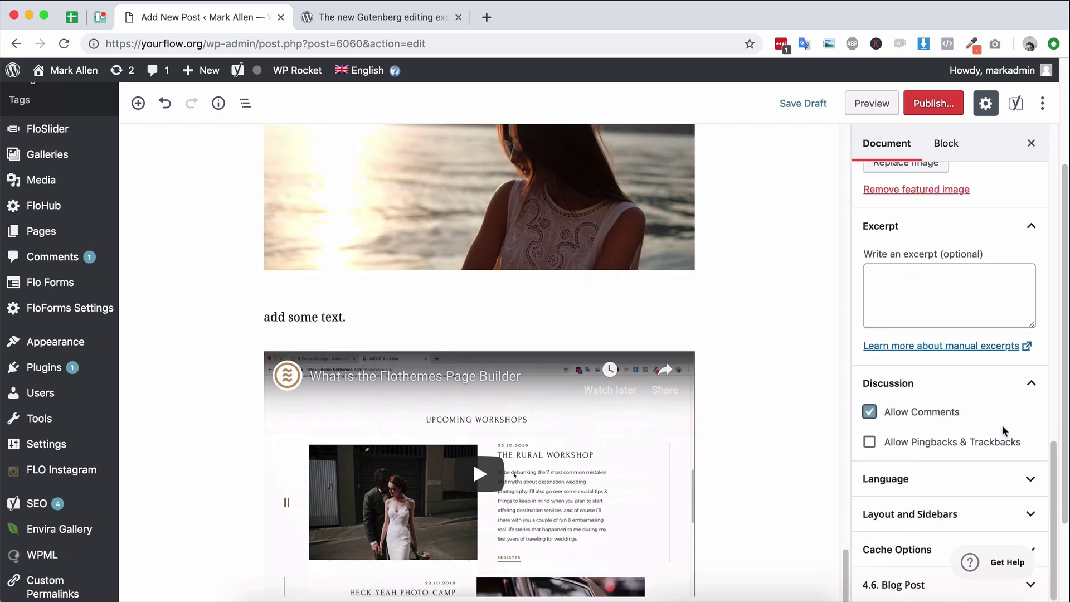
Step: Expand and collapse the Layout and Sidebars panel, then scroll up through the post's photos
{"action": "scroll", "coordinate": [991, 445], "scroll_direction": "down", "scroll_amount": 1}
{"action": "left_click", "coordinate": [967, 513]}
{"action": "scroll", "coordinate": [992, 459], "scroll_direction": "down", "scroll_amount": 2}
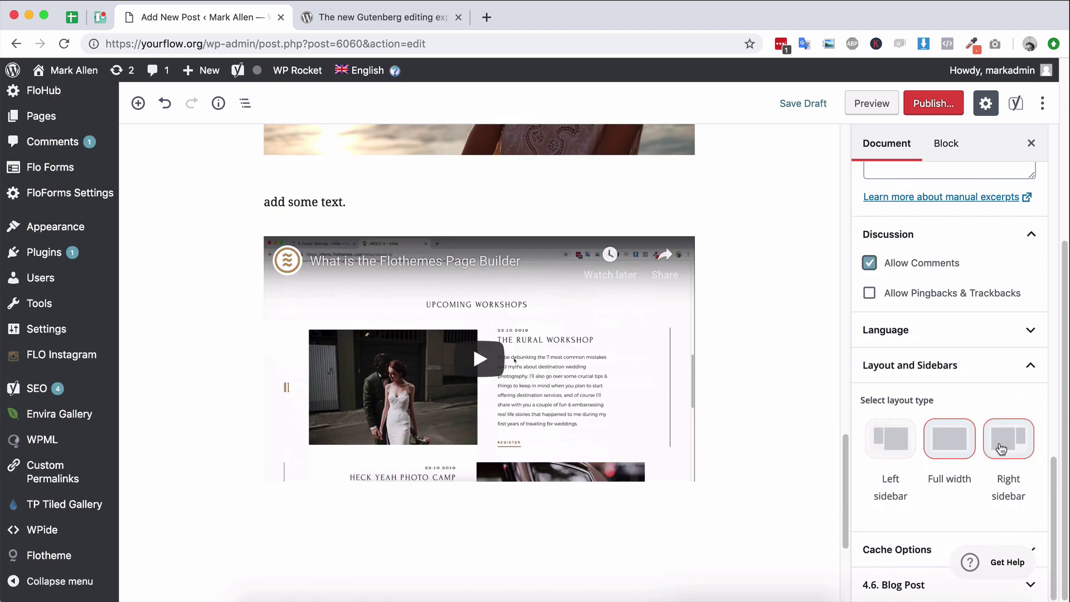
{"action": "left_click", "coordinate": [1014, 366]}
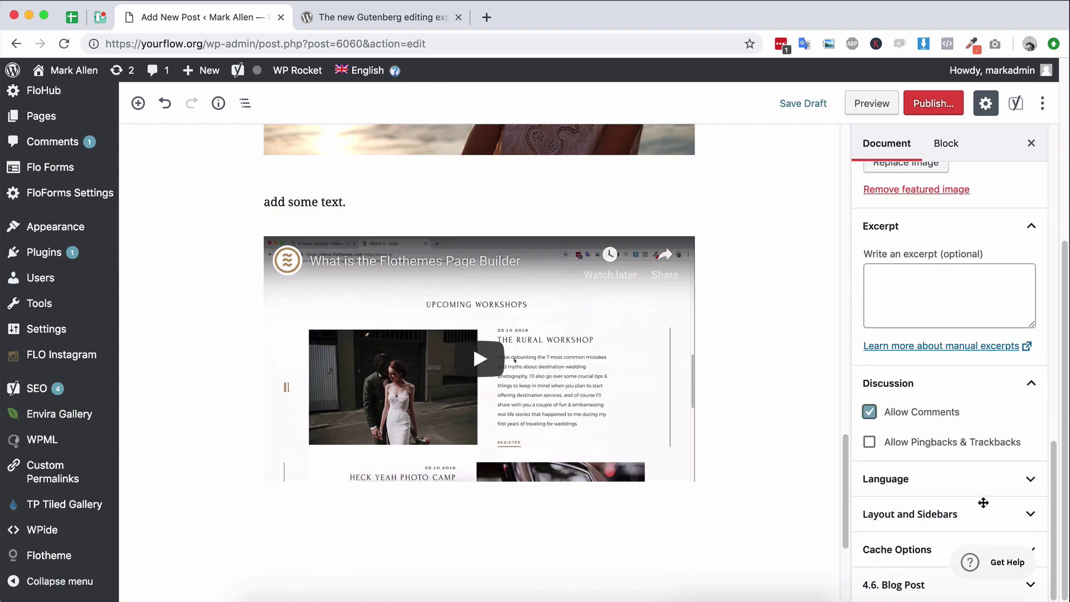
{"action": "scroll", "coordinate": [803, 420], "scroll_direction": "up", "scroll_amount": 20}
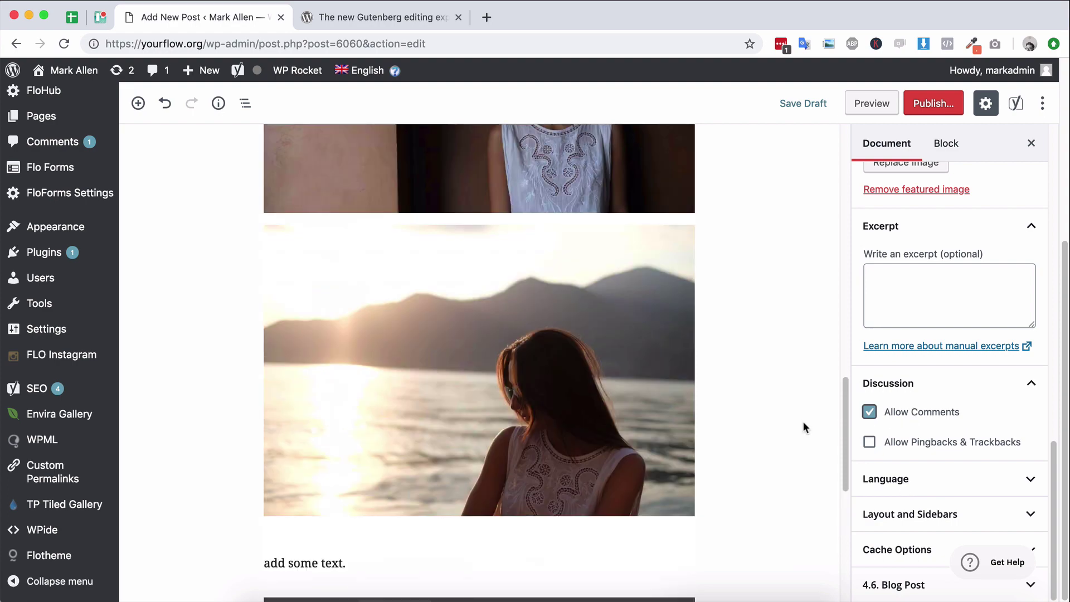
{"action": "scroll", "coordinate": [818, 347], "scroll_direction": "up", "scroll_amount": 5}
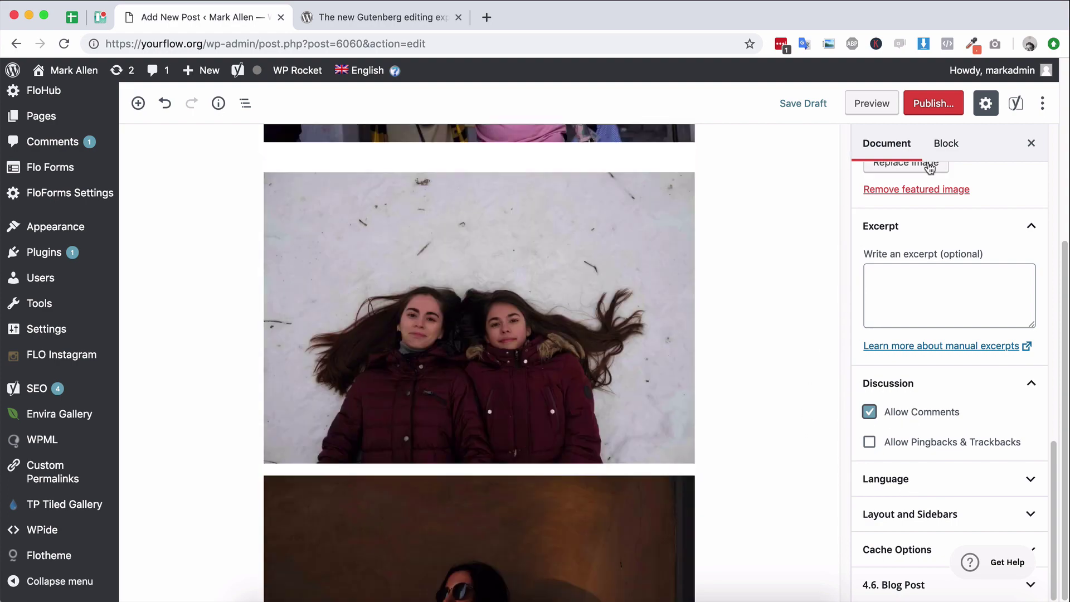
Step: Publish the post and copy its published link
{"action": "left_click", "coordinate": [926, 106]}
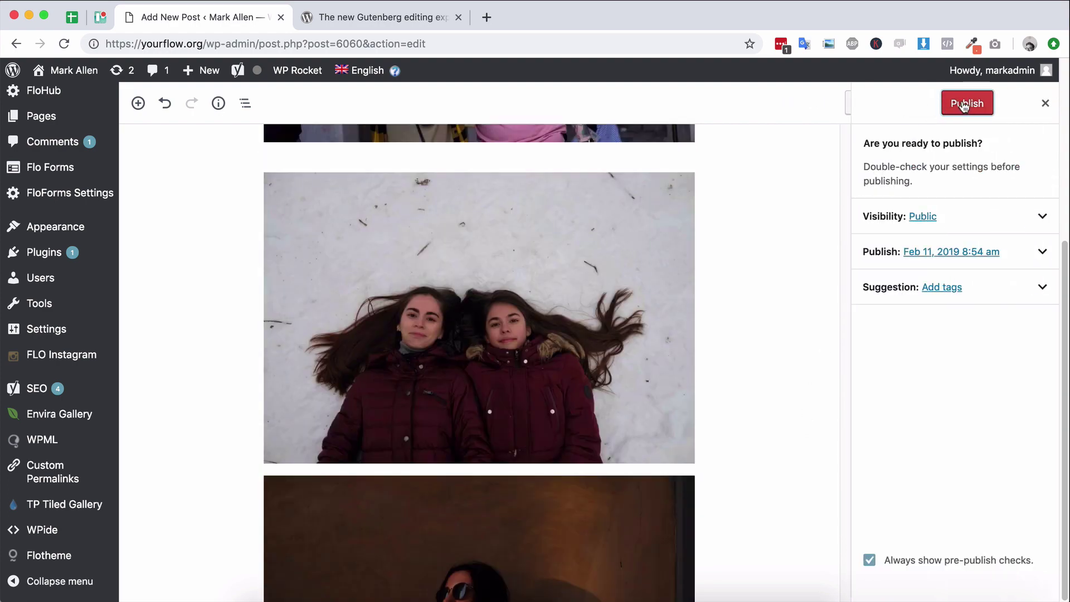
{"action": "left_click", "coordinate": [964, 104]}
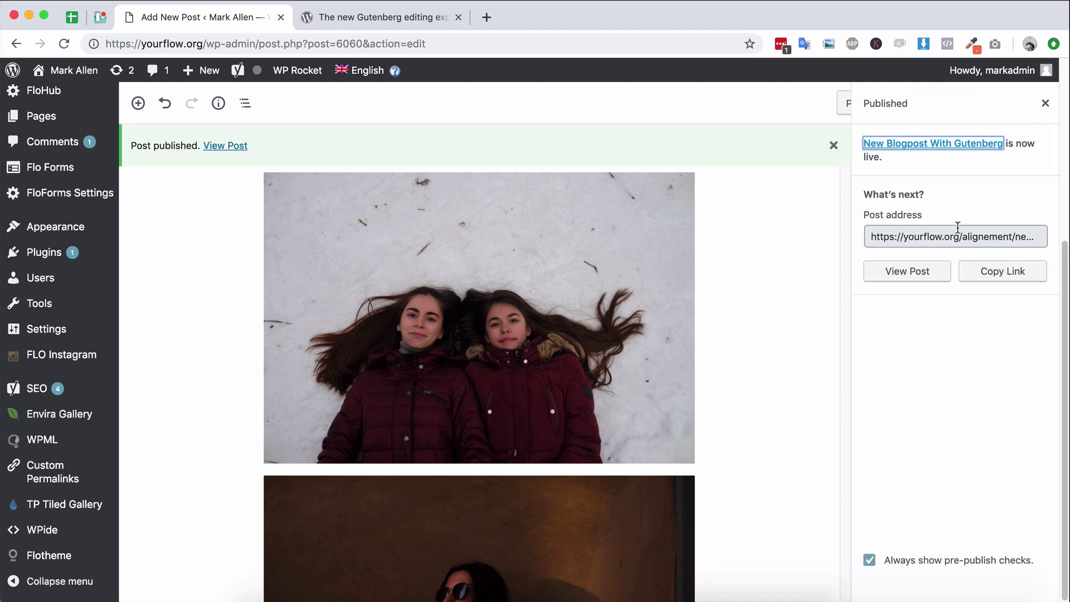
{"action": "left_click", "coordinate": [961, 232]}
{"action": "left_click", "coordinate": [998, 270]}
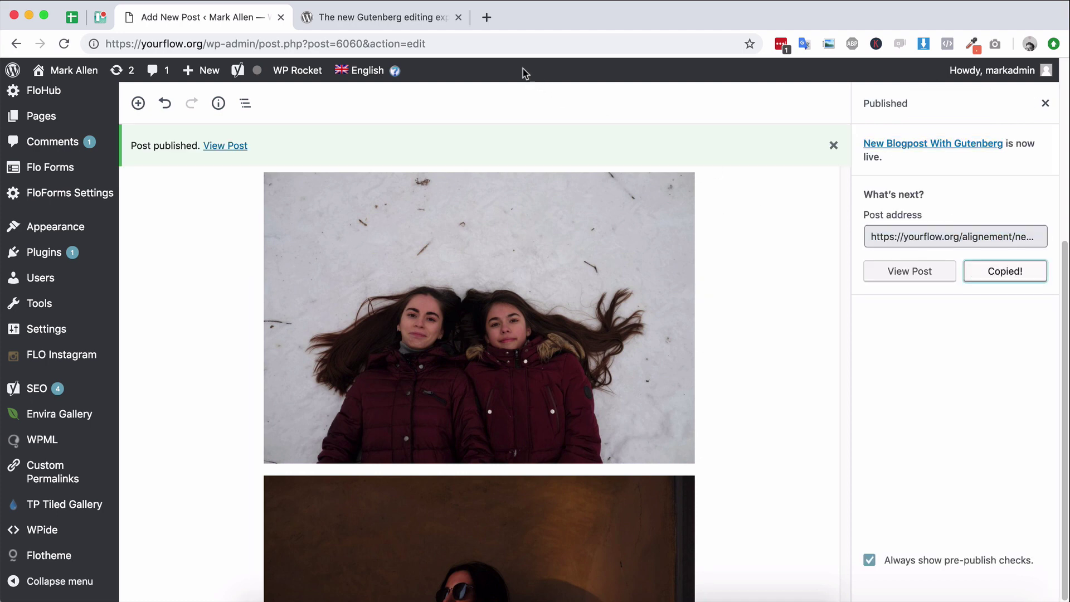
Step: Load the live post in a new browser tab and close the Published panel
{"action": "left_click", "coordinate": [487, 19]}
{"action": "key", "text": "ctrl+v"}
{"action": "key", "text": "Return"}
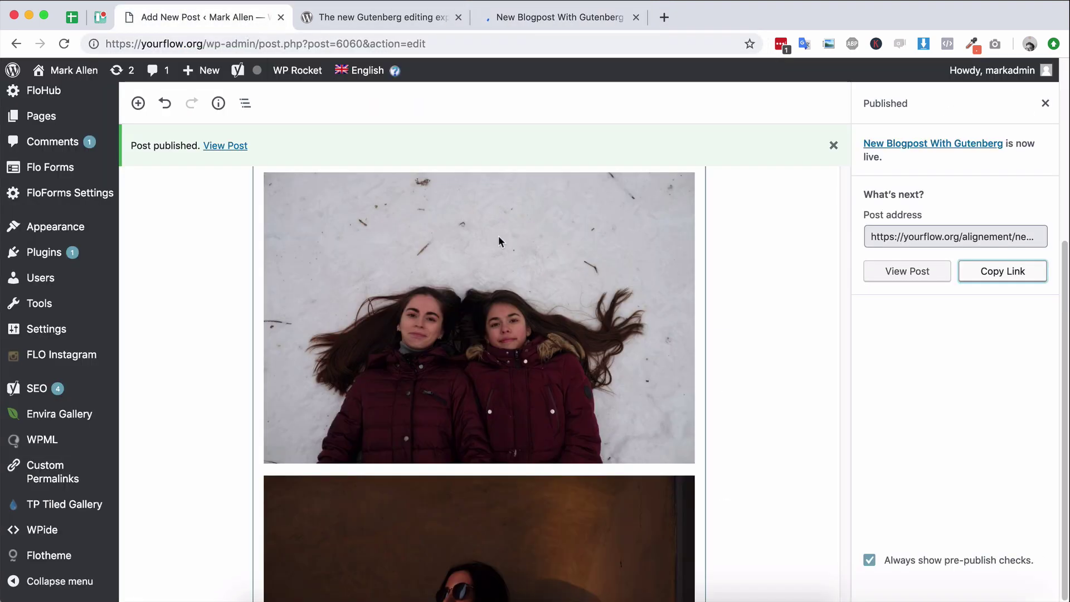
{"action": "scroll", "coordinate": [498, 234], "scroll_direction": "up", "scroll_amount": 10}
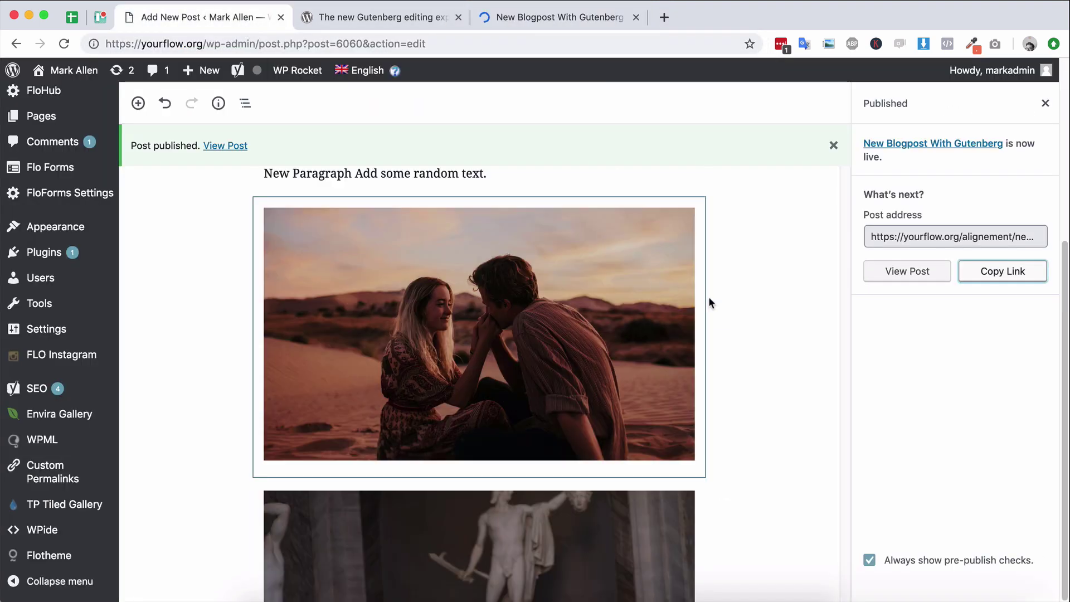
{"action": "left_click", "coordinate": [1044, 104]}
Step: Select the post's URL slug 'new-blogpost-with-gutenberg' to review it, then deselect it
{"action": "scroll", "coordinate": [1024, 438], "scroll_direction": "down", "scroll_amount": 1}
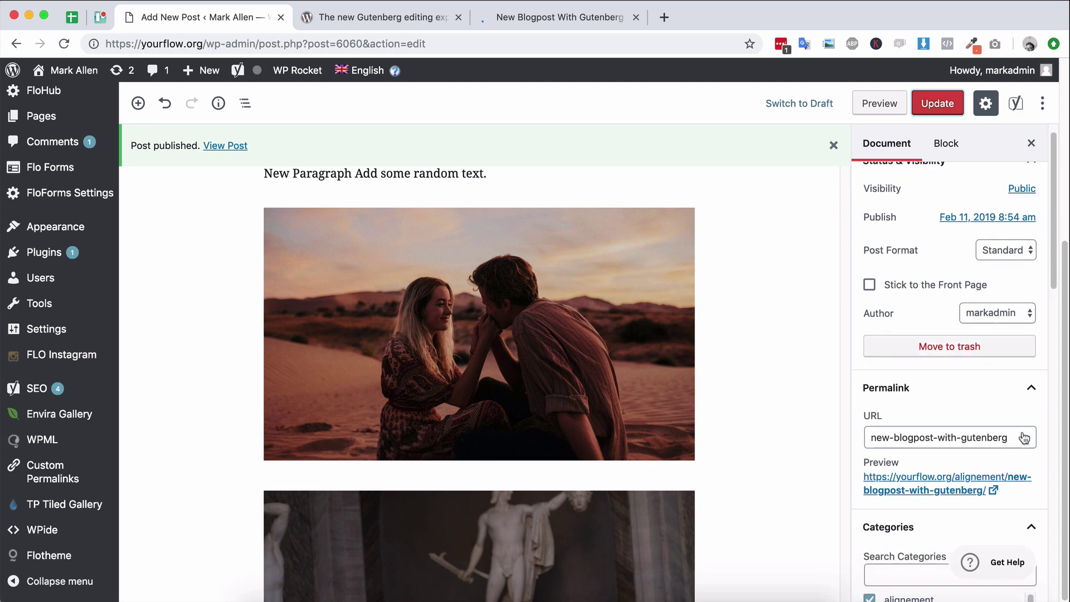
{"action": "left_click", "coordinate": [879, 437]}
{"action": "left_click_drag", "start_coordinate": [878, 437], "coordinate": [1019, 437]}
{"action": "left_click", "coordinate": [1025, 438]}
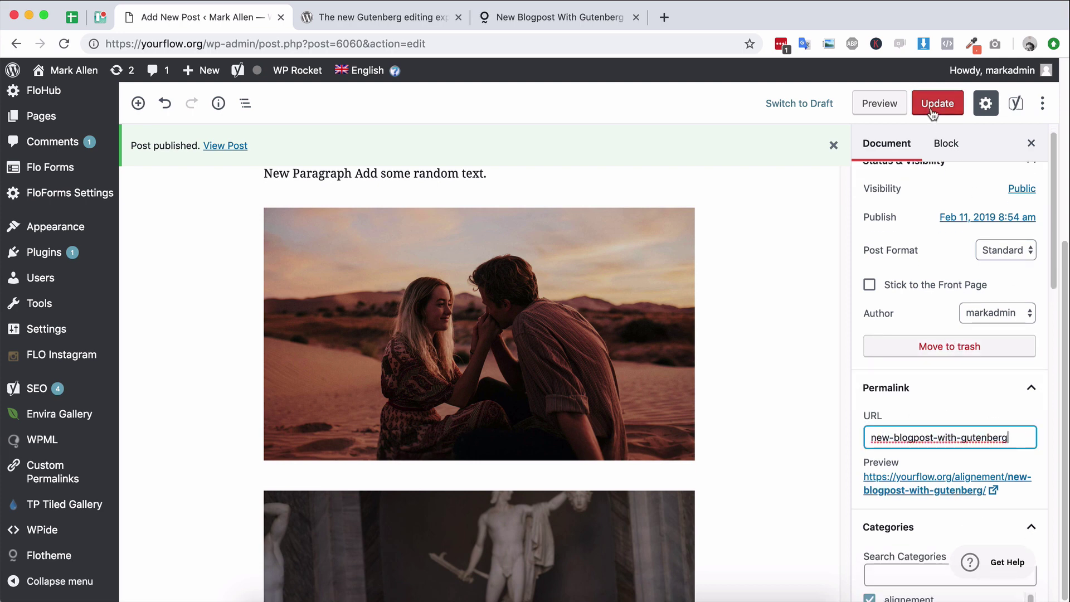
{"action": "left_click", "coordinate": [510, 18]}
{"action": "scroll", "coordinate": [358, 315], "scroll_direction": "down", "scroll_amount": 20}
{"action": "scroll", "coordinate": [413, 342], "scroll_direction": "down", "scroll_amount": 15}
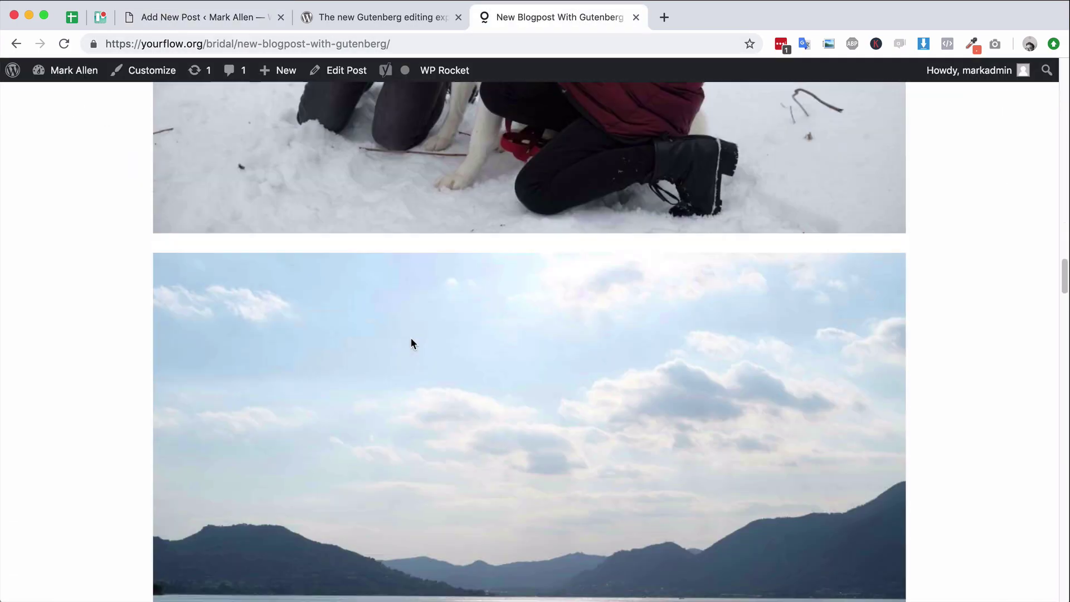
{"action": "scroll", "coordinate": [446, 323], "scroll_direction": "down", "scroll_amount": 12}
{"action": "scroll", "coordinate": [472, 328], "scroll_direction": "down", "scroll_amount": 20}
{"action": "scroll", "coordinate": [444, 303], "scroll_direction": "down", "scroll_amount": 7}
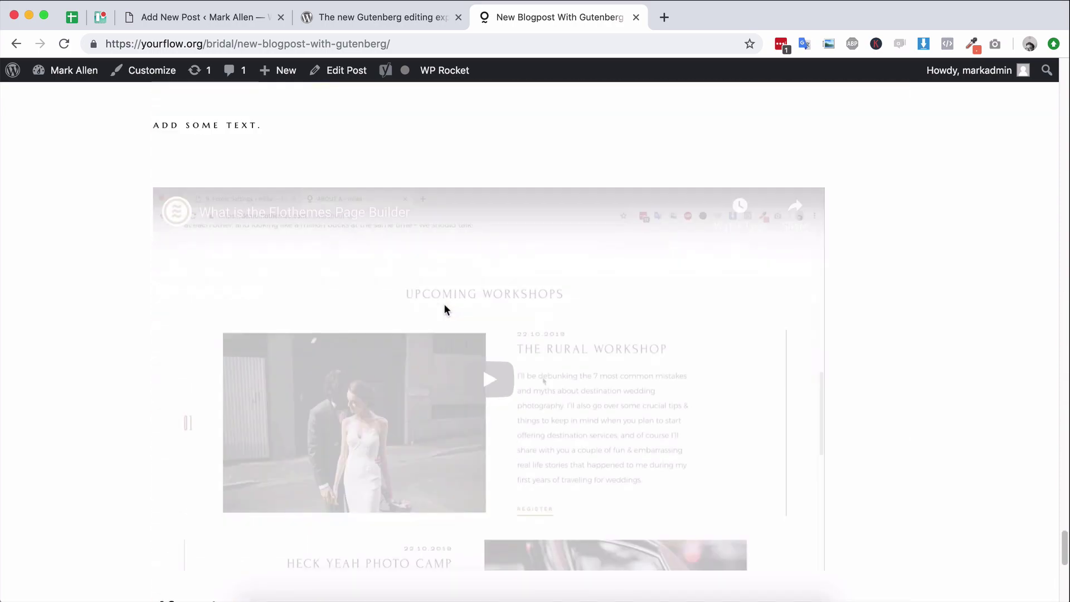
{"action": "scroll", "coordinate": [424, 302], "scroll_direction": "up", "scroll_amount": 2}
{"action": "scroll", "coordinate": [483, 239], "scroll_direction": "down", "scroll_amount": 7}
{"action": "scroll", "coordinate": [496, 357], "scroll_direction": "up", "scroll_amount": 20}
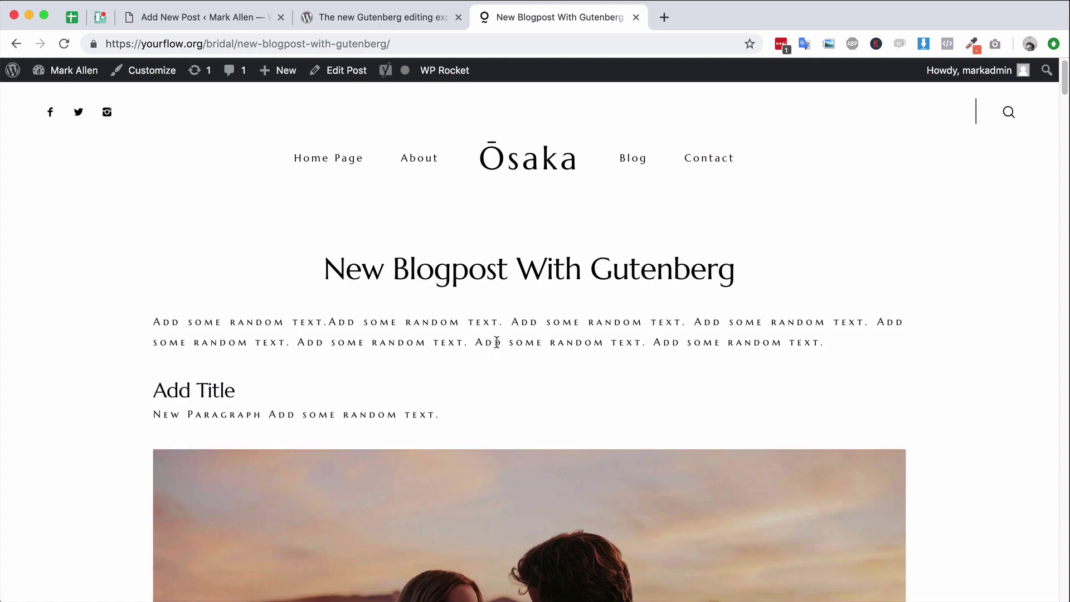
{"action": "scroll", "coordinate": [443, 326], "scroll_direction": "down", "scroll_amount": 15}
{"action": "scroll", "coordinate": [447, 329], "scroll_direction": "up", "scroll_amount": 15}
Step: Back in the editor tab, add a Gallery block just below the selfie photo
{"action": "left_click", "coordinate": [196, 18]}
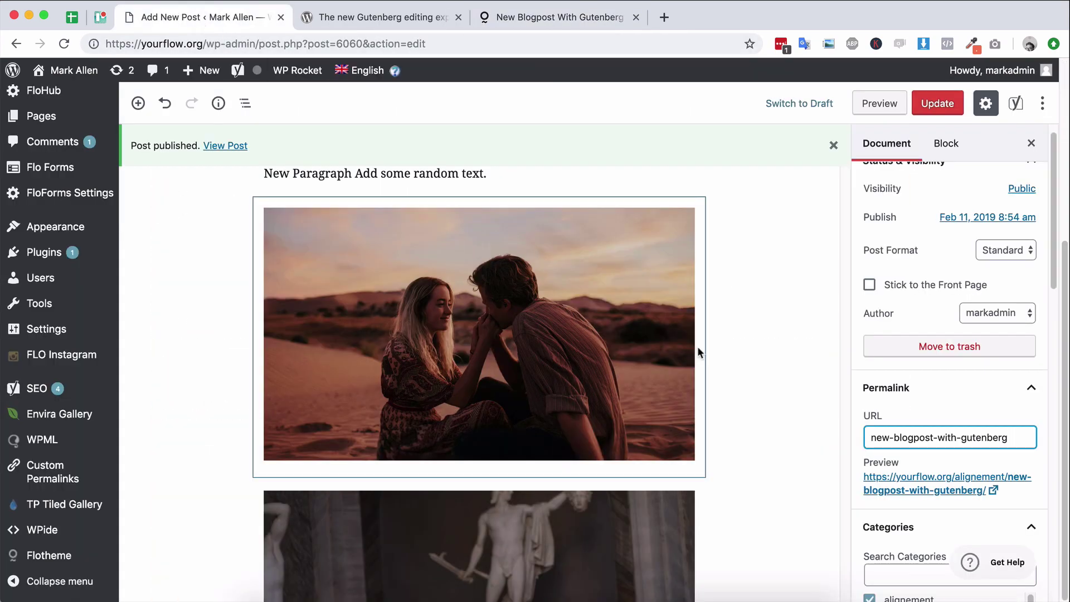
{"action": "scroll", "coordinate": [485, 312], "scroll_direction": "down", "scroll_amount": 10}
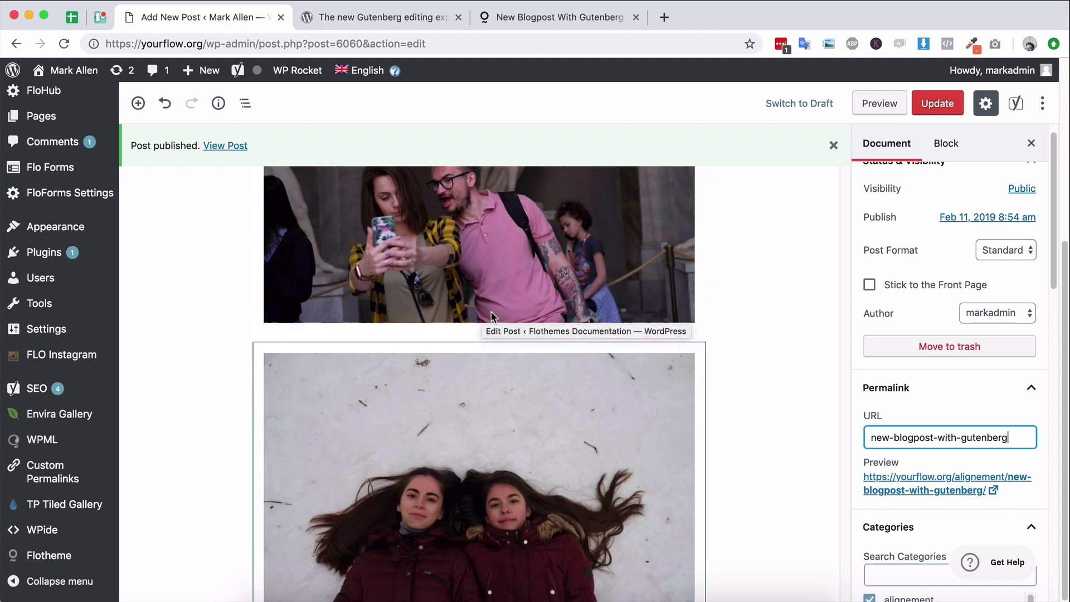
{"action": "scroll", "coordinate": [490, 317], "scroll_direction": "up", "scroll_amount": 6}
{"action": "scroll", "coordinate": [491, 316], "scroll_direction": "up", "scroll_amount": 3}
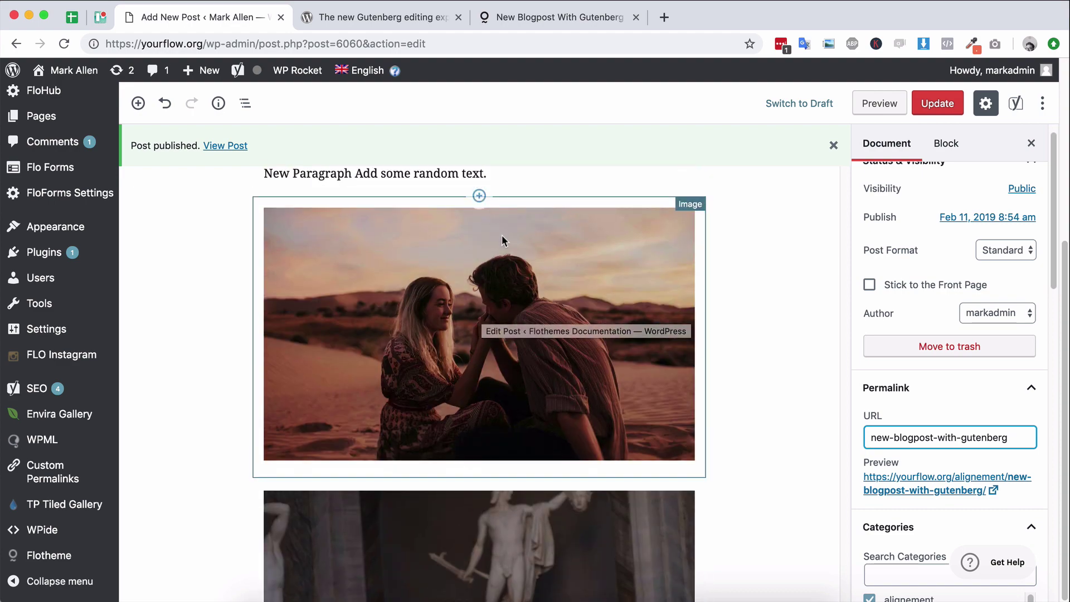
{"action": "scroll", "coordinate": [506, 240], "scroll_direction": "down", "scroll_amount": 15}
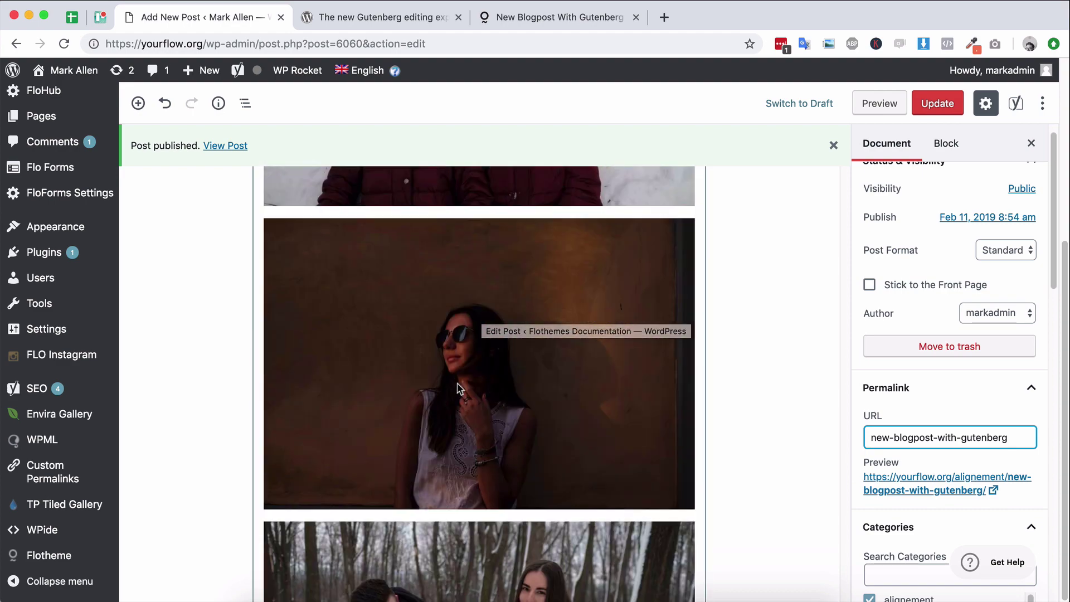
{"action": "scroll", "coordinate": [460, 385], "scroll_direction": "up", "scroll_amount": 10}
{"action": "scroll", "coordinate": [571, 467], "scroll_direction": "down", "scroll_amount": 1}
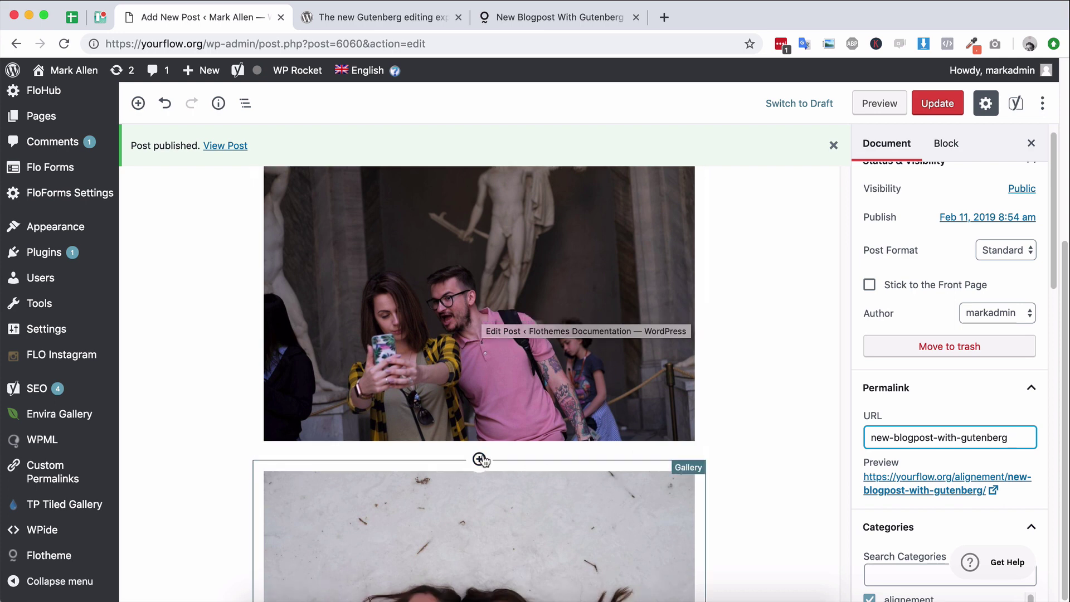
{"action": "left_click", "coordinate": [479, 459]}
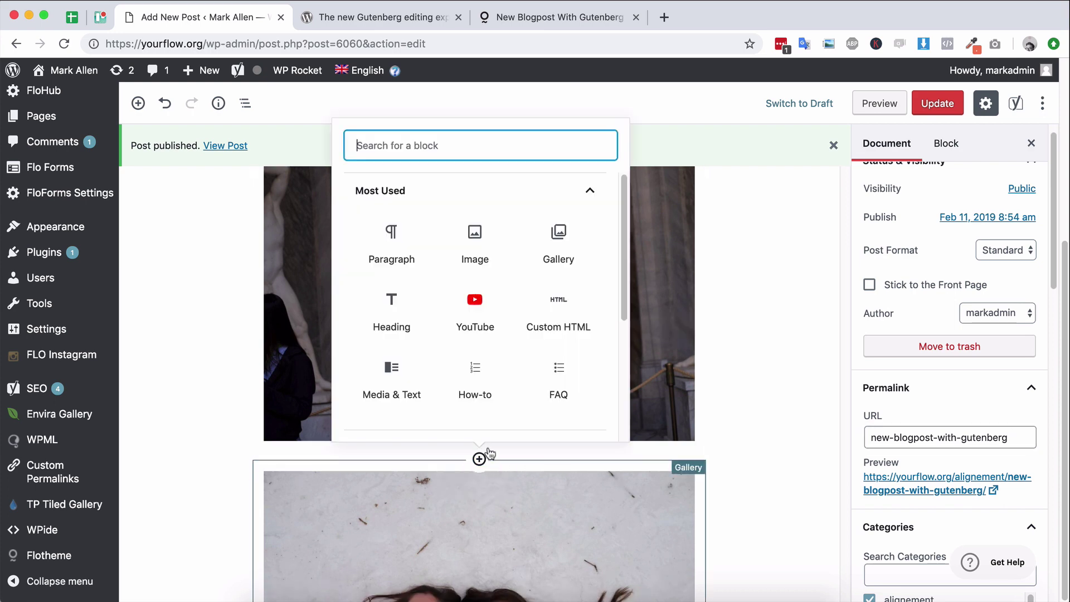
{"action": "left_click", "coordinate": [557, 240]}
Step: Fill the gallery with the sunglasses portrait and the lake photo from the Media Library
{"action": "scroll", "coordinate": [525, 353], "scroll_direction": "up", "scroll_amount": 4}
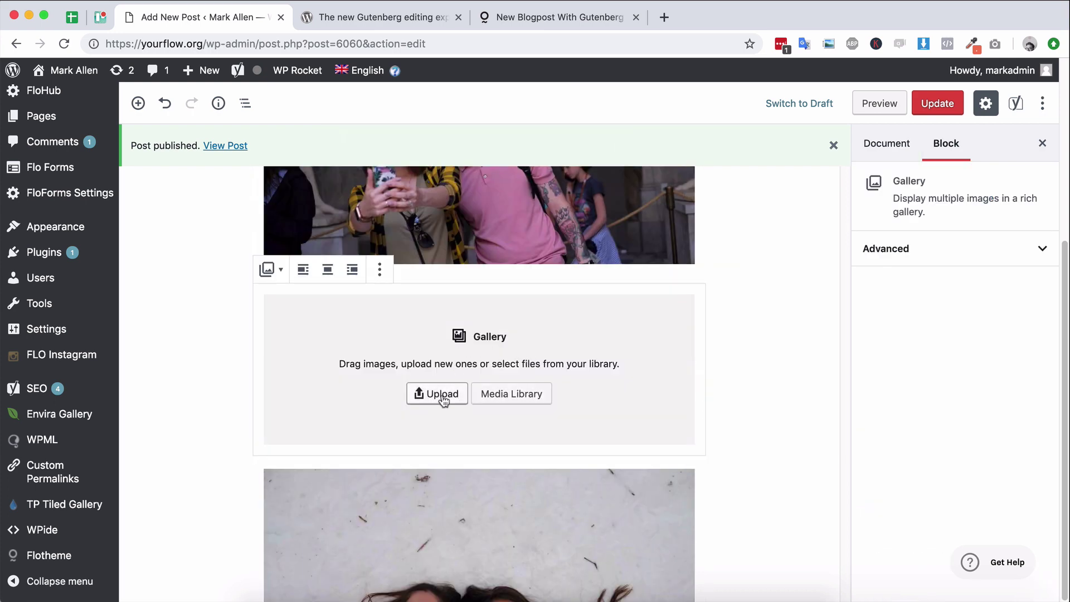
{"action": "left_click", "coordinate": [513, 394]}
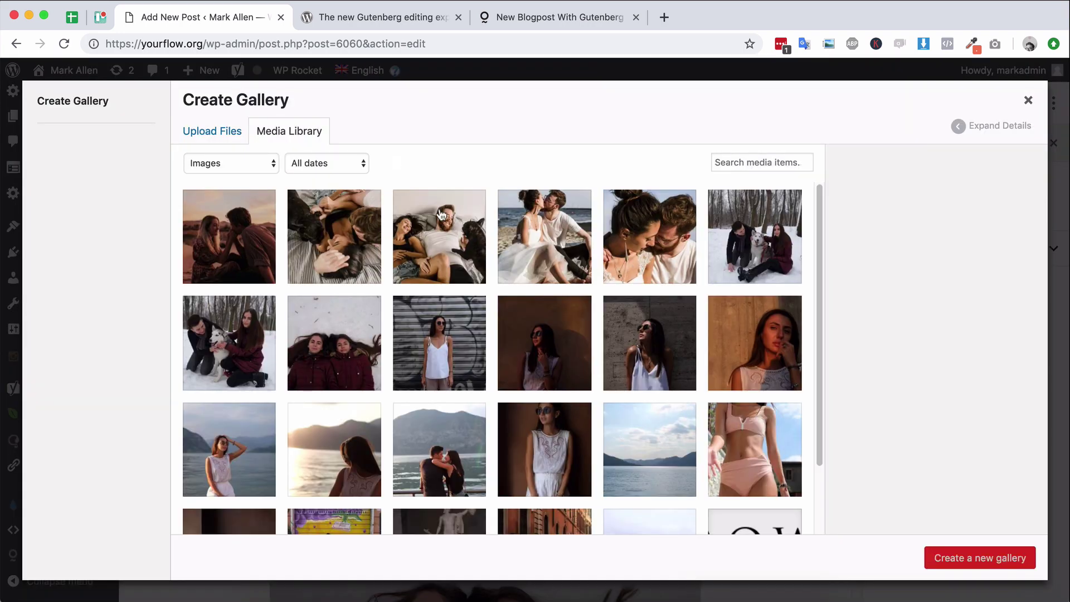
{"action": "left_click", "coordinate": [550, 447]}
{"action": "left_click", "coordinate": [618, 453]}
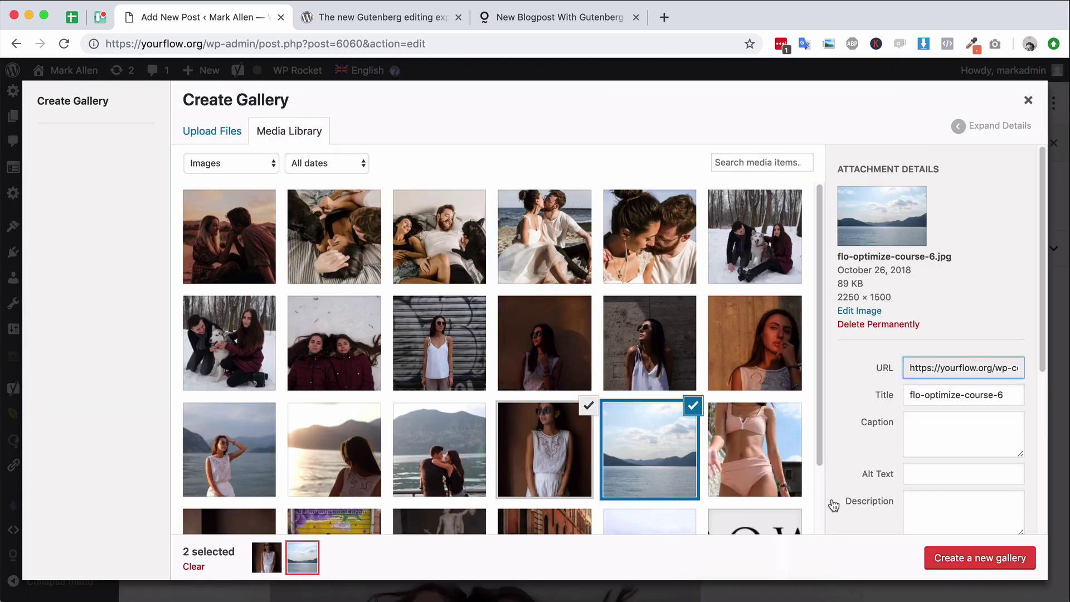
{"action": "left_click", "coordinate": [950, 558]}
{"action": "left_click", "coordinate": [989, 560]}
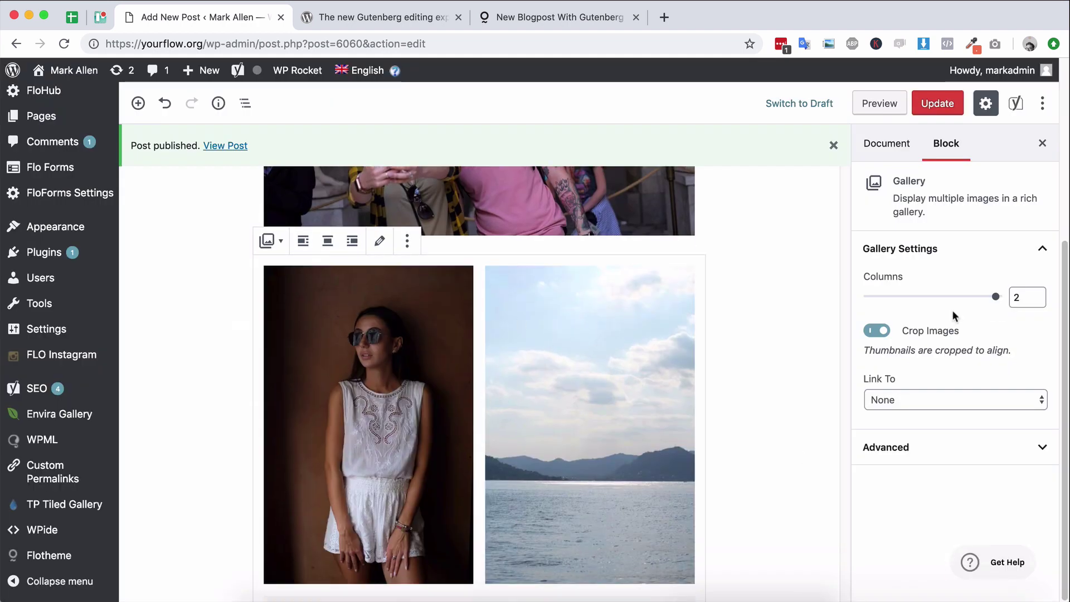
{"action": "left_click", "coordinate": [878, 331]}
{"action": "left_click", "coordinate": [878, 331]}
{"action": "left_click", "coordinate": [767, 283]}
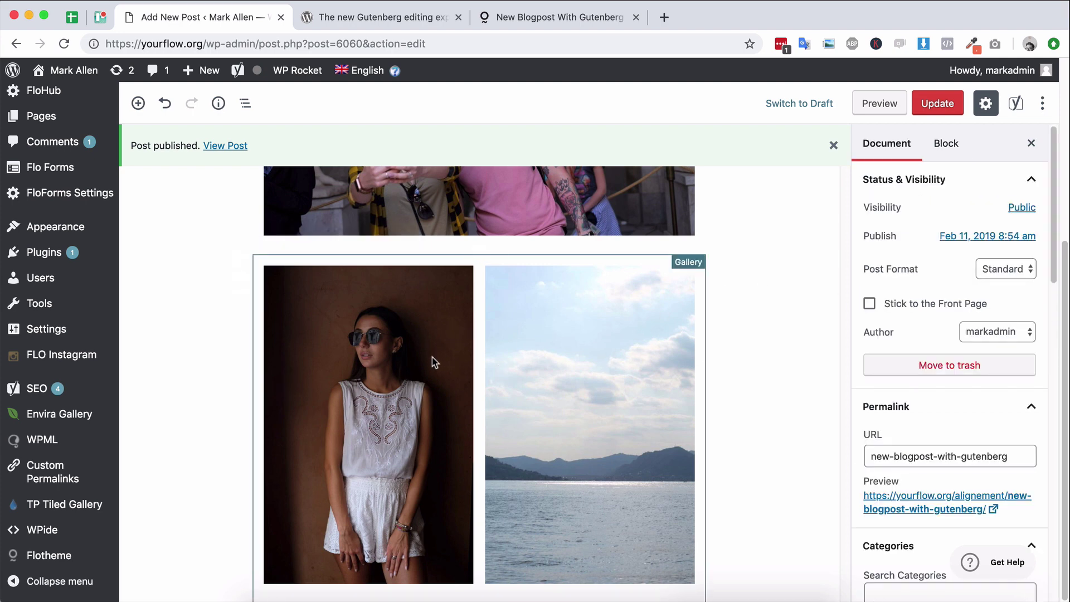
{"action": "scroll", "coordinate": [416, 413], "scroll_direction": "down", "scroll_amount": 4}
{"action": "scroll", "coordinate": [444, 418], "scroll_direction": "up", "scroll_amount": 3}
{"action": "scroll", "coordinate": [526, 334], "scroll_direction": "down", "scroll_amount": 5}
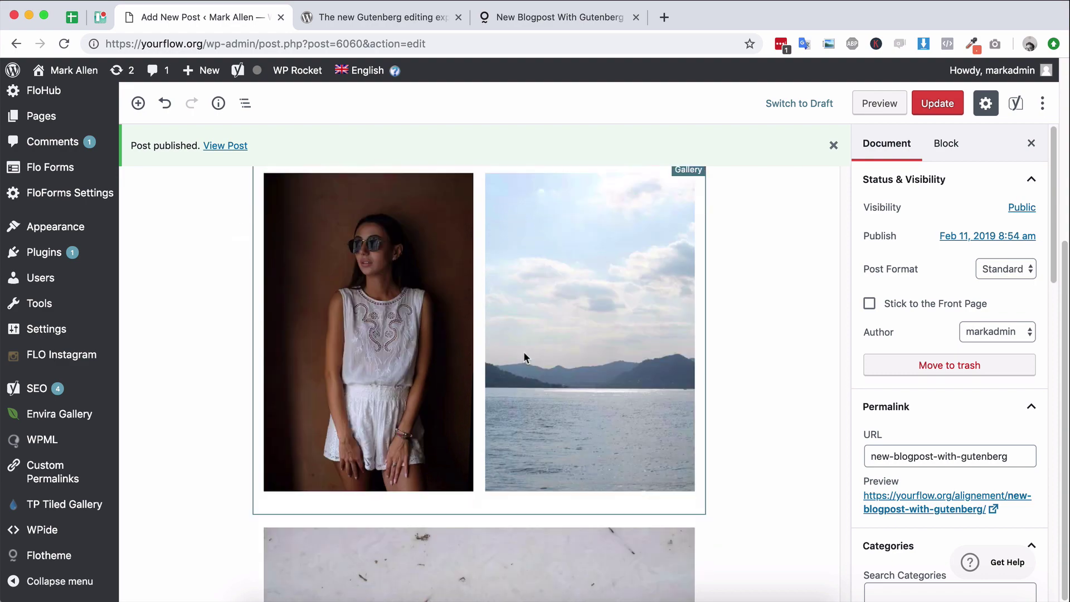
{"action": "scroll", "coordinate": [727, 382], "scroll_direction": "up", "scroll_amount": 7}
{"action": "scroll", "coordinate": [640, 356], "scroll_direction": "down", "scroll_amount": 1}
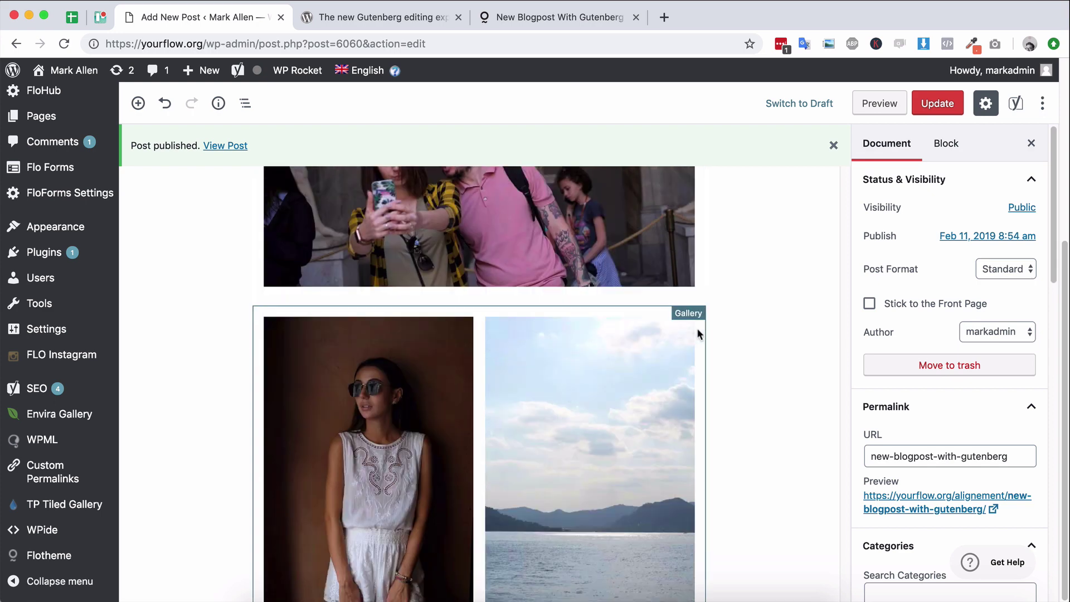